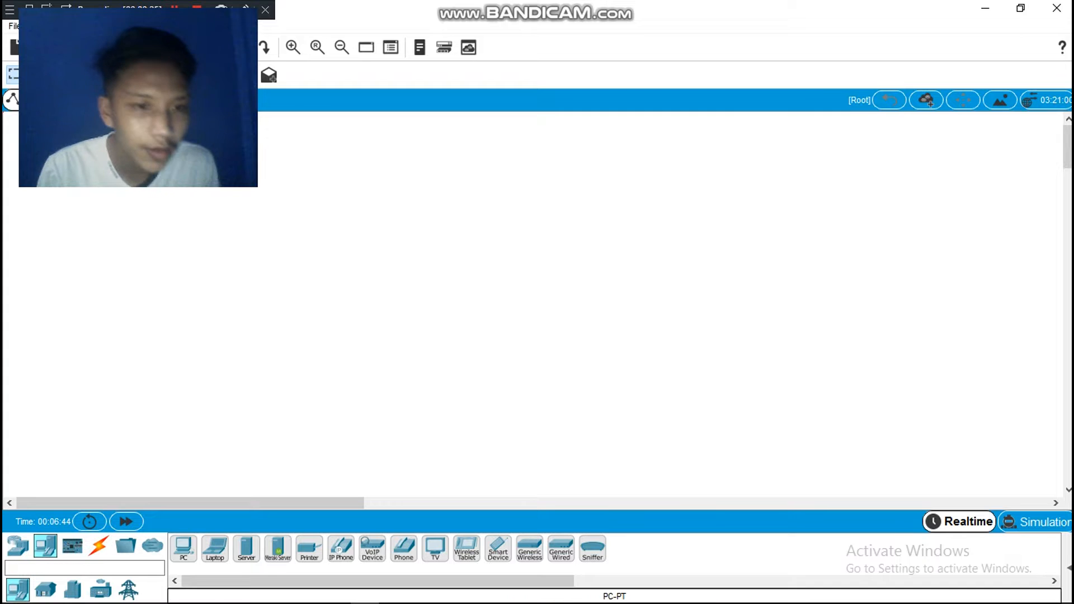
Step: Place four PCs in an evenly spaced vertical column near the right edge of the empty workspace
drag(184, 547, 184, 548)
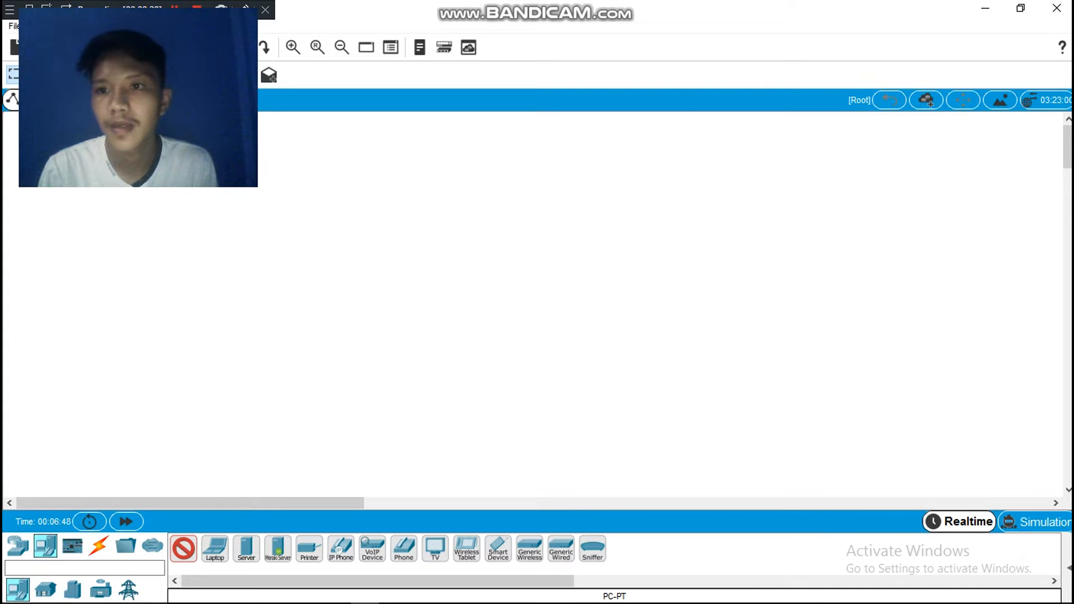
drag(183, 548, 968, 147)
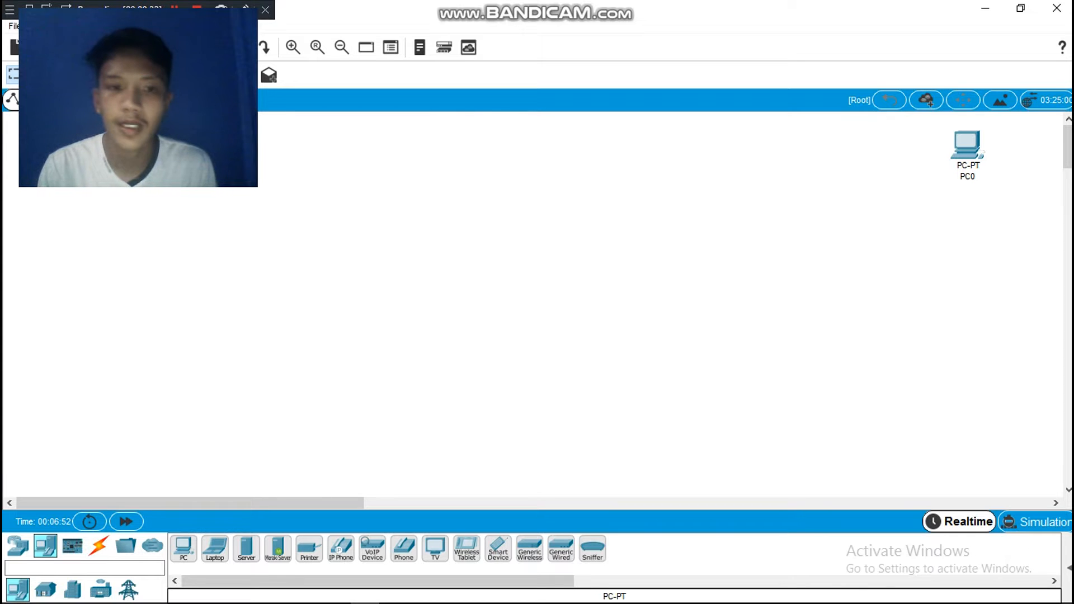
drag(184, 548, 967, 229)
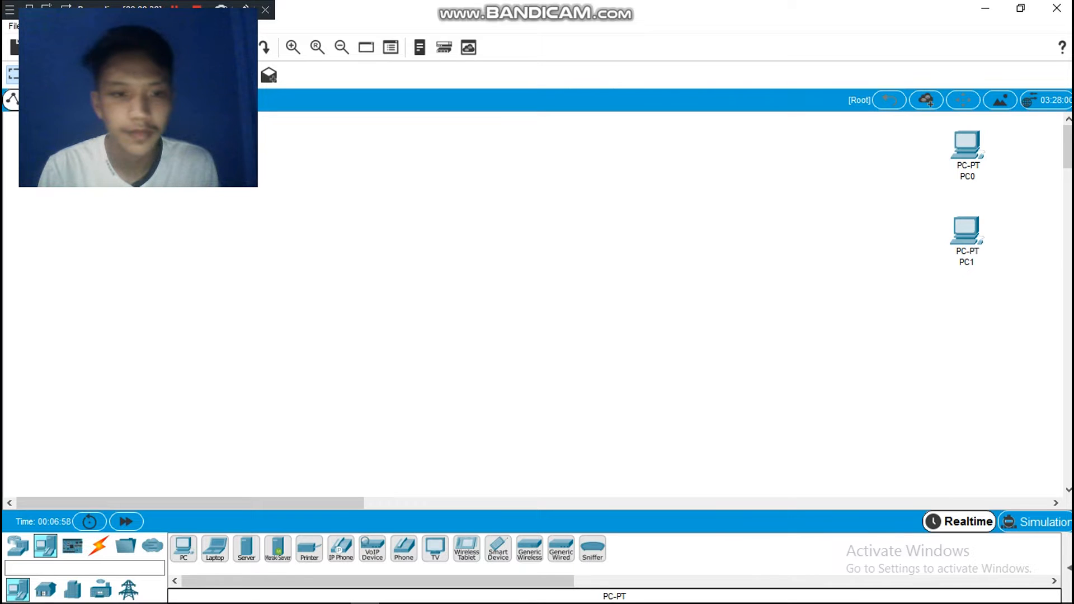
drag(184, 549, 968, 313)
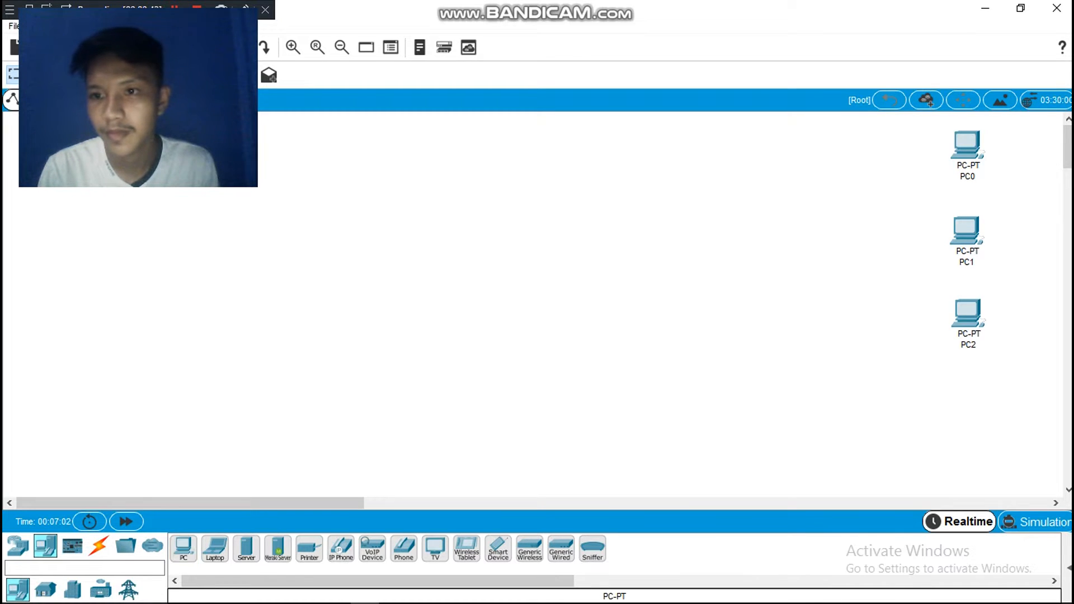
drag(183, 548, 968, 412)
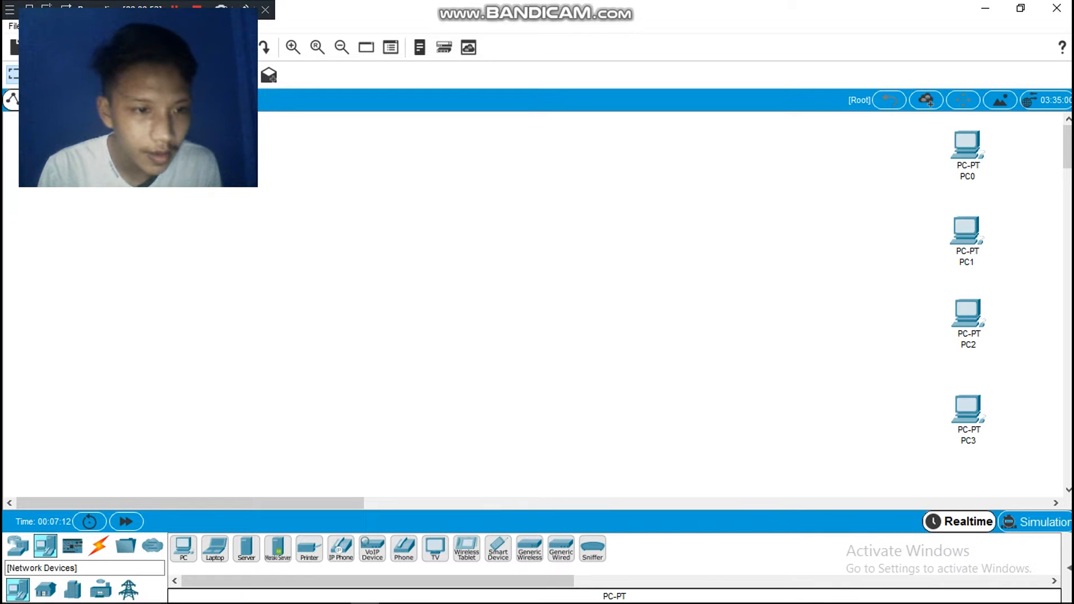
Step: Place two 2950-24 switches left of the PC column, one beside the upper two PCs and one beside the lower two
click(18, 546)
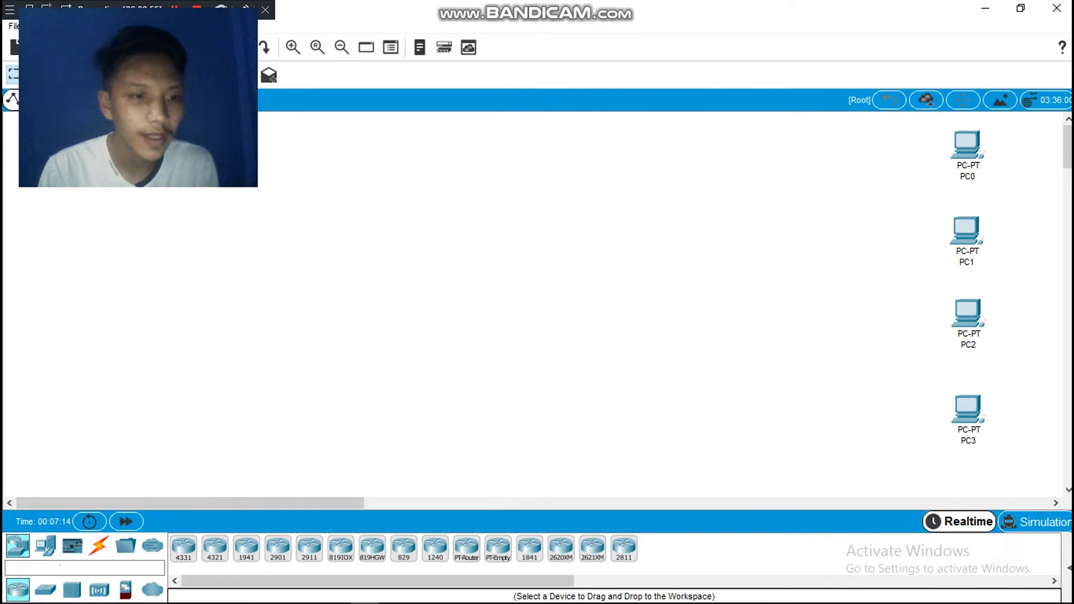
click(45, 589)
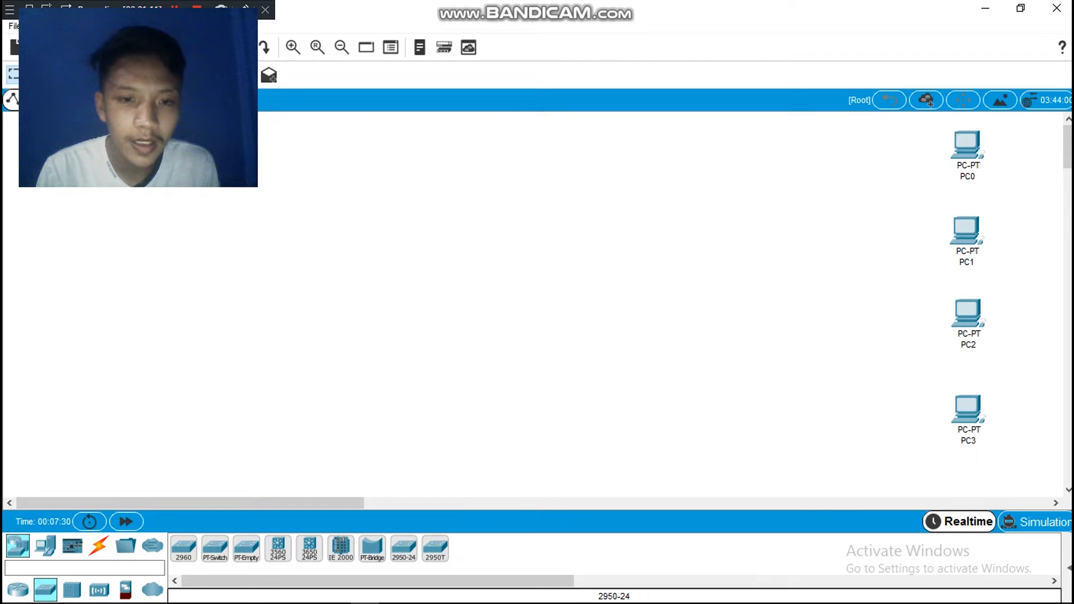
click(404, 548)
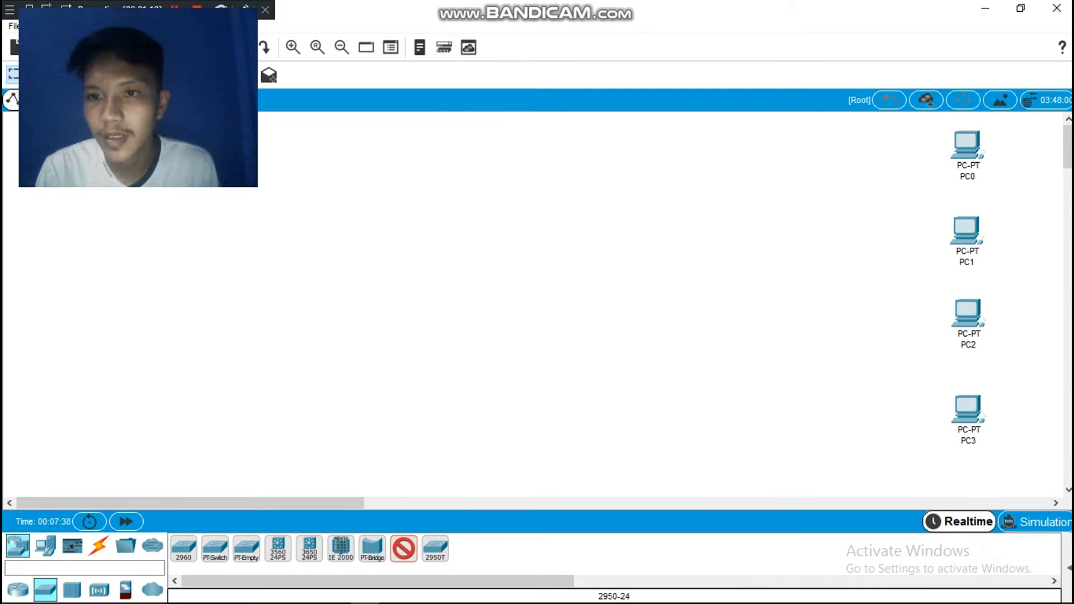
click(837, 198)
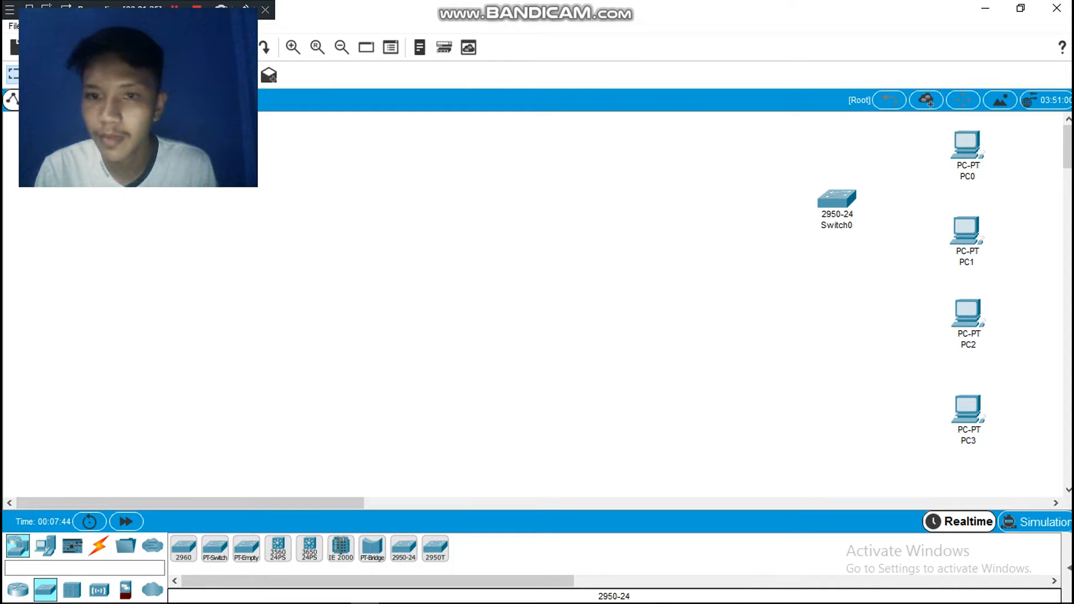
click(404, 548)
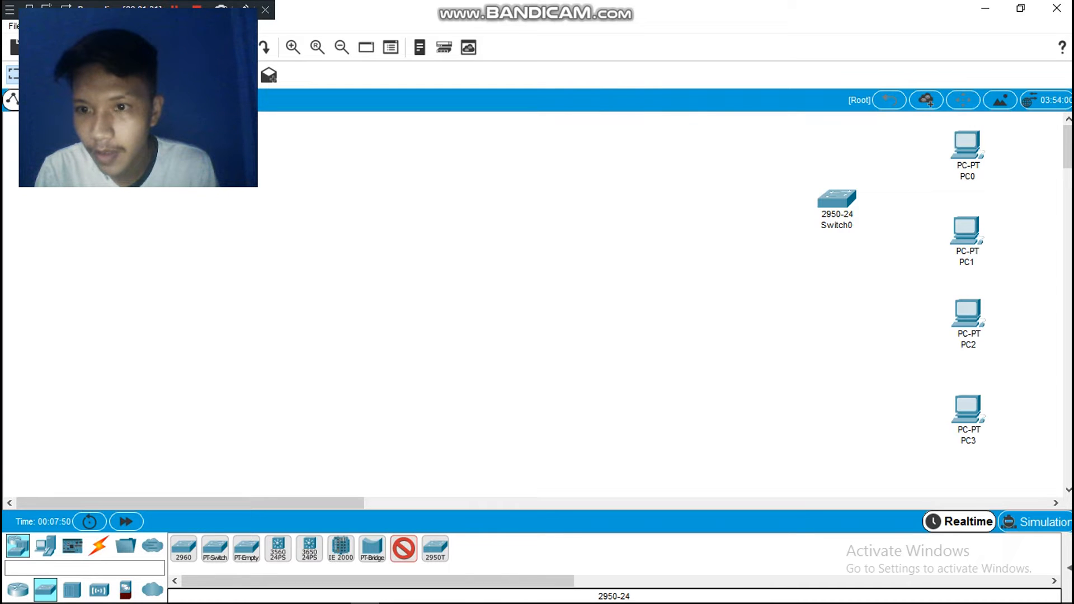
click(837, 367)
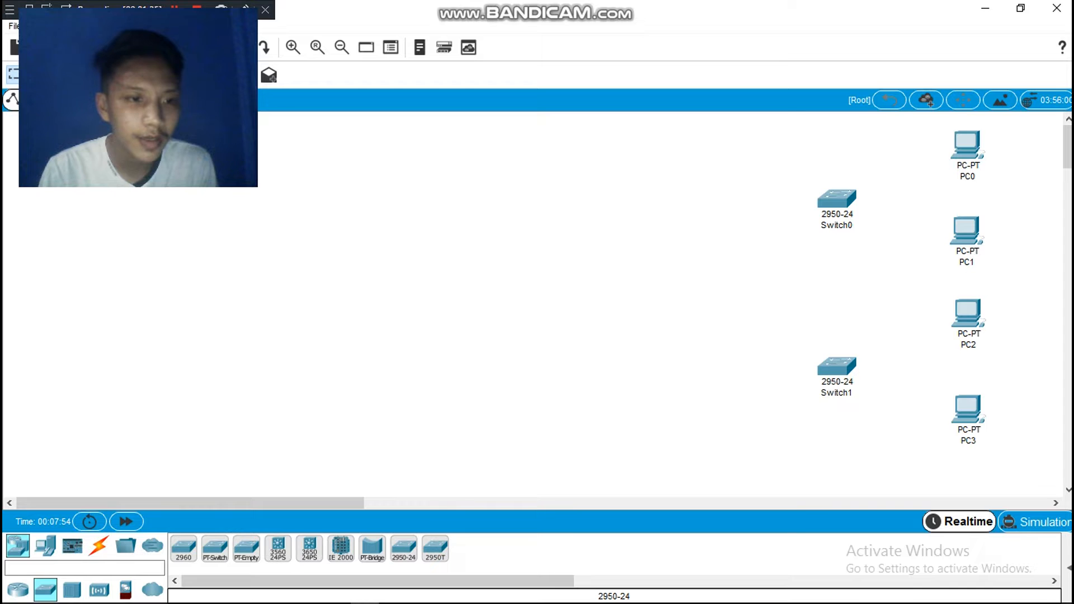
Step: Place an 1841 router left of the two switches, vertically between them
click(18, 590)
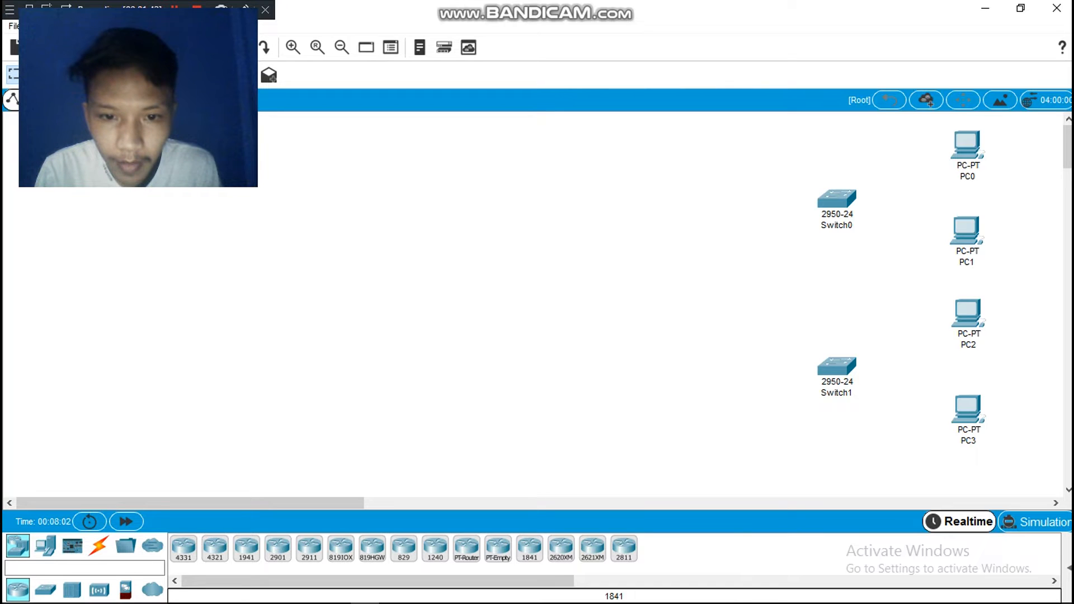
click(529, 548)
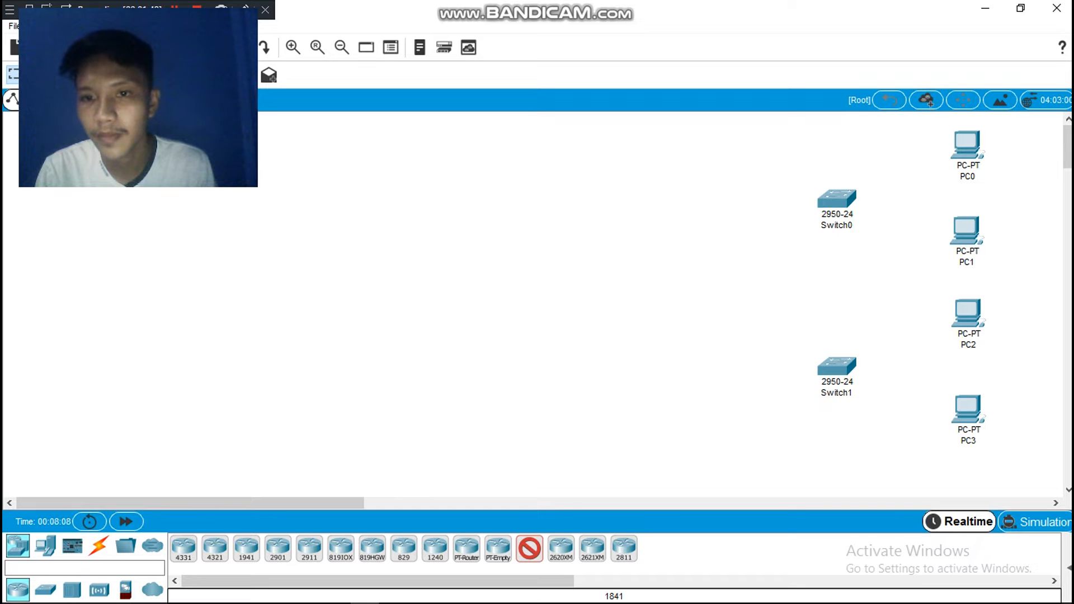
click(707, 303)
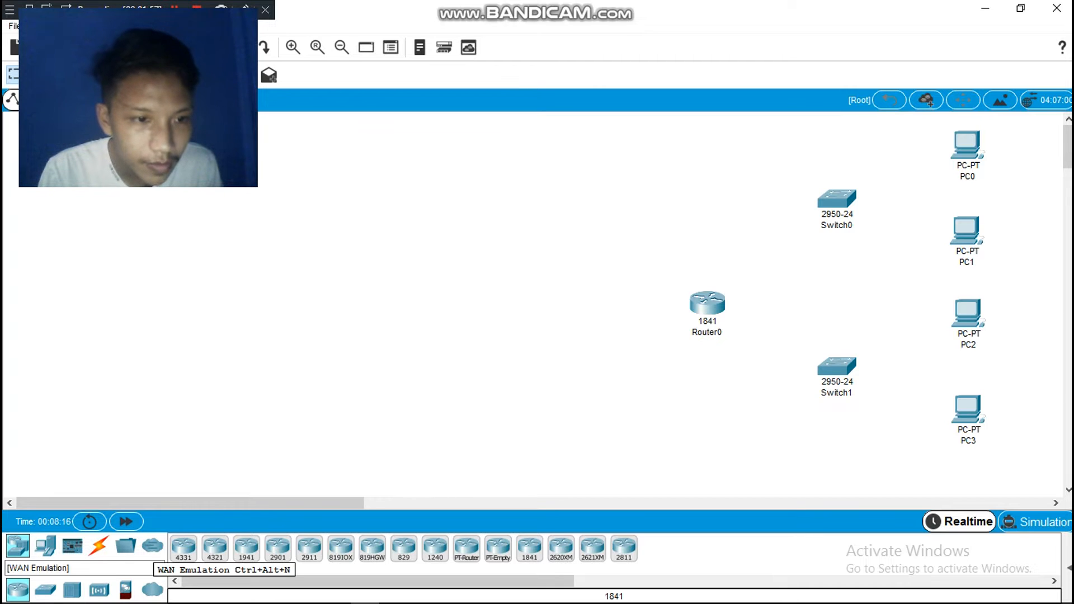
Step: Place a DSL modem left of the router and a PT-Cloud left of the modem, roughly in line with the router
click(152, 590)
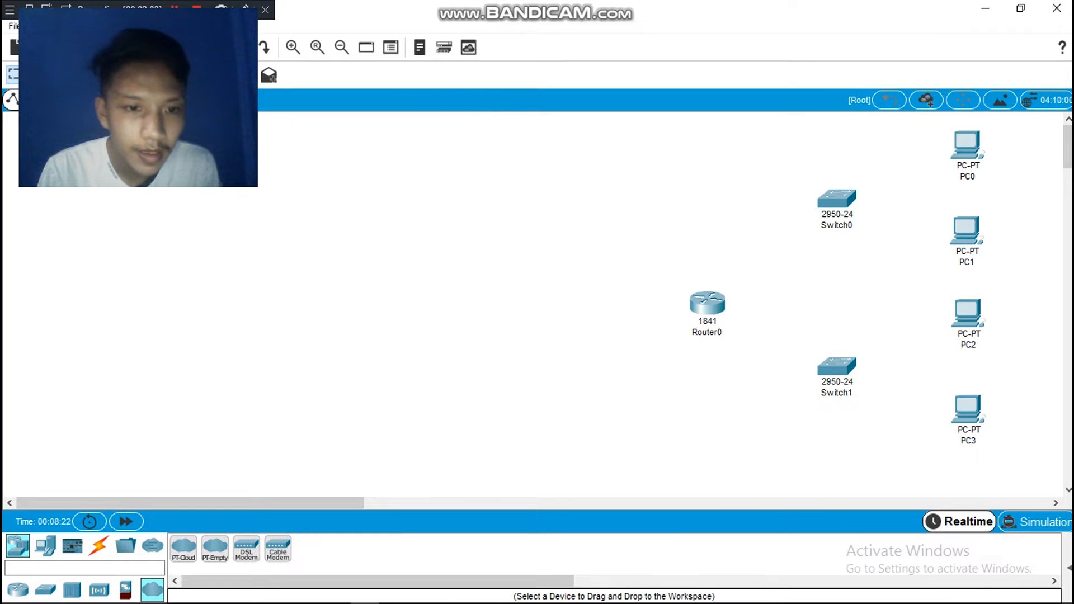
drag(246, 549, 246, 549)
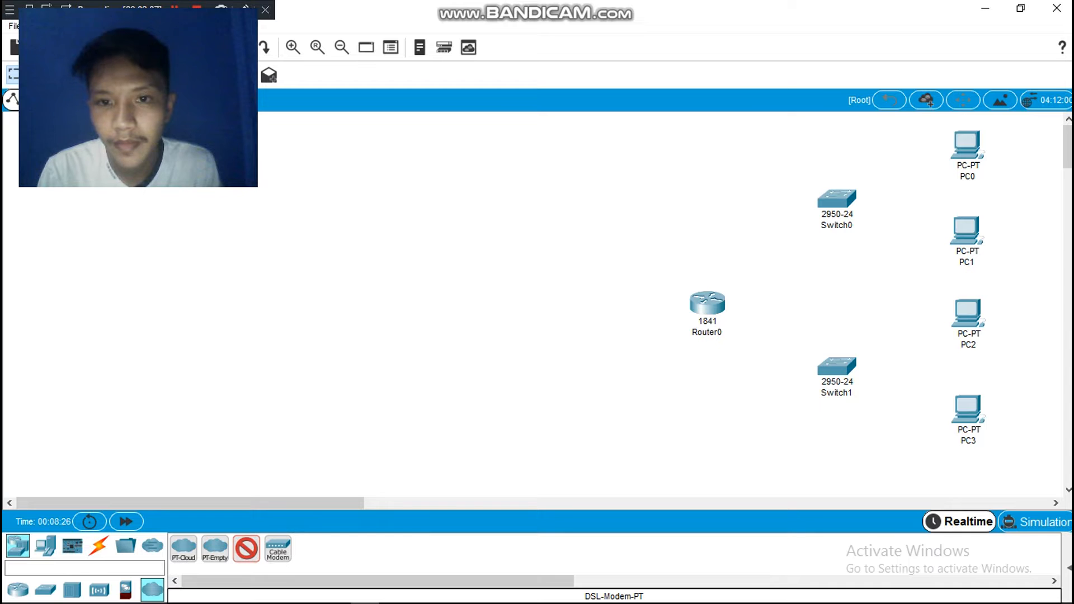
drag(247, 548, 573, 314)
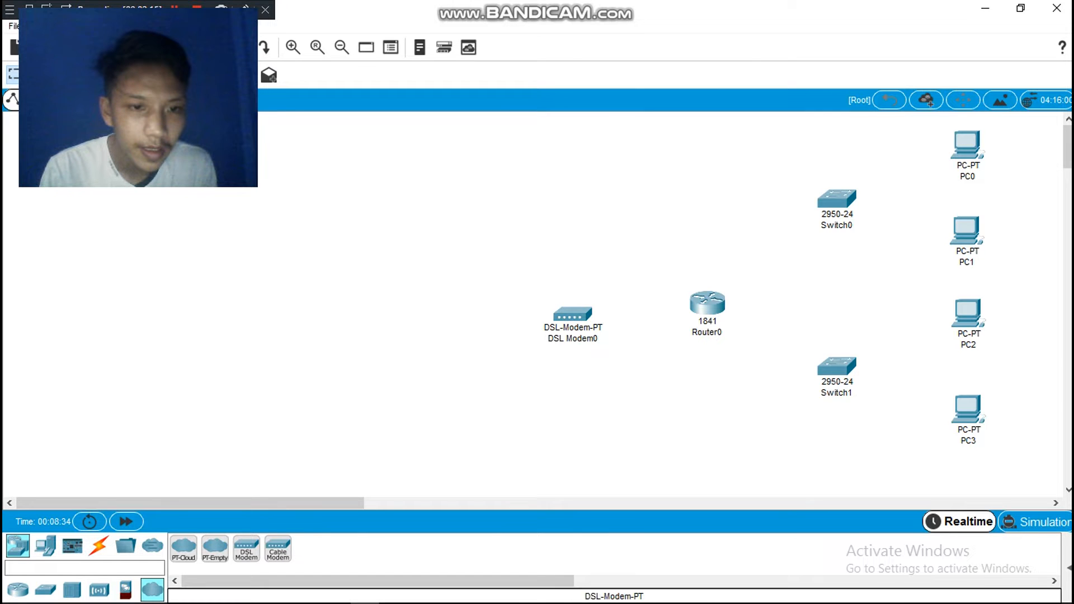
click(184, 548)
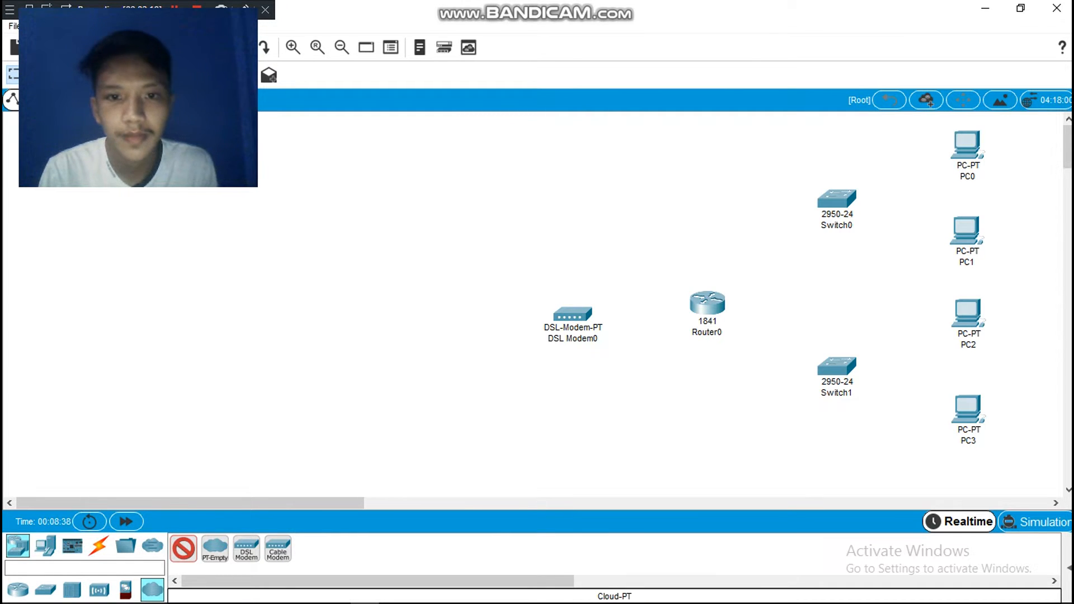
drag(183, 549, 451, 325)
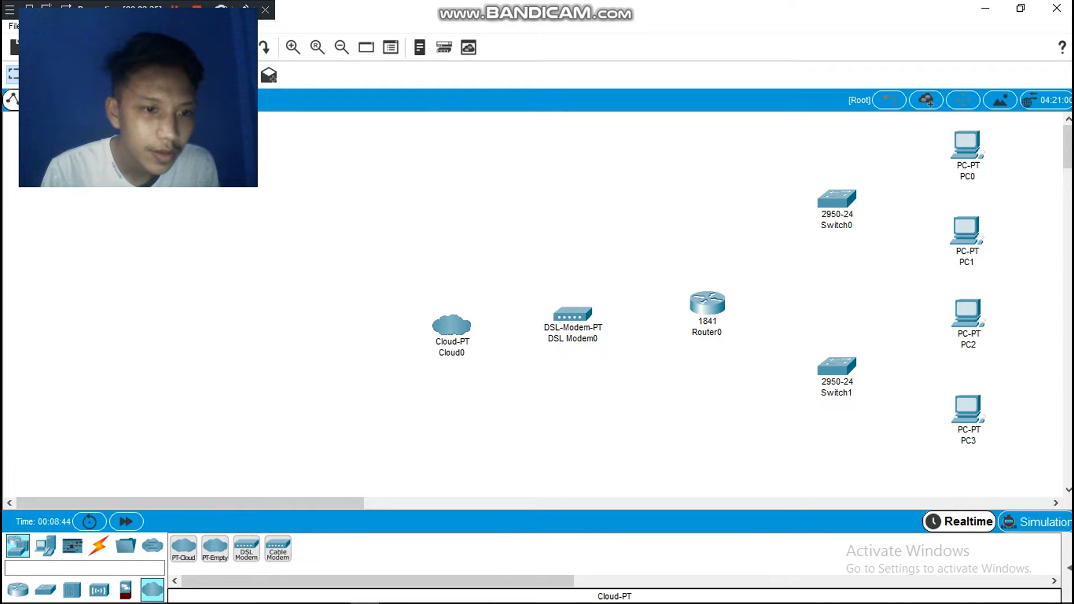
Step: Place a server left of the cloud and shift it slightly upward to line up with the cloud
click(45, 546)
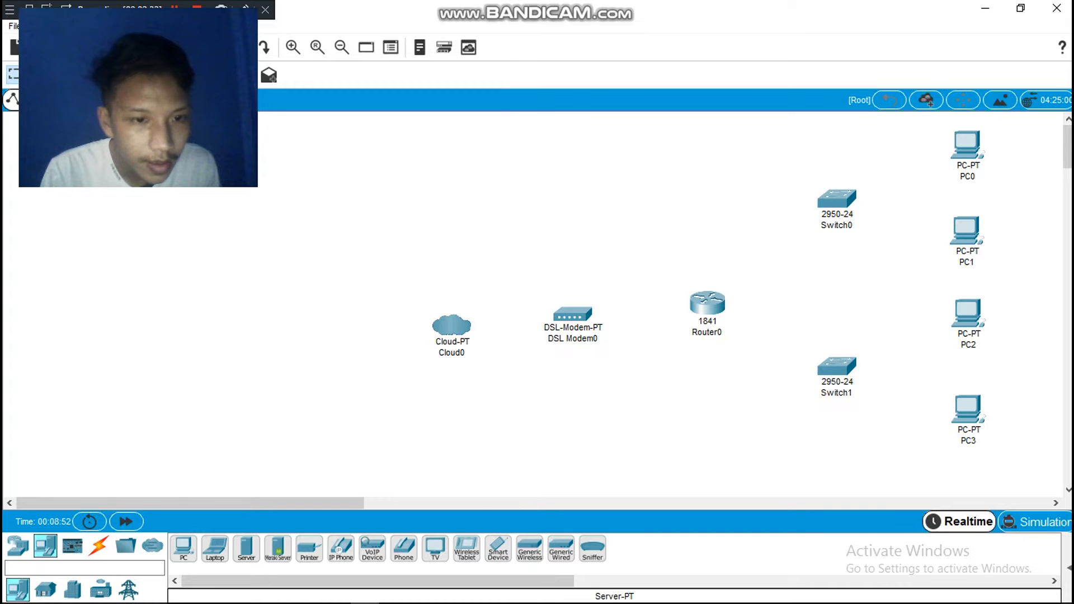
click(247, 548)
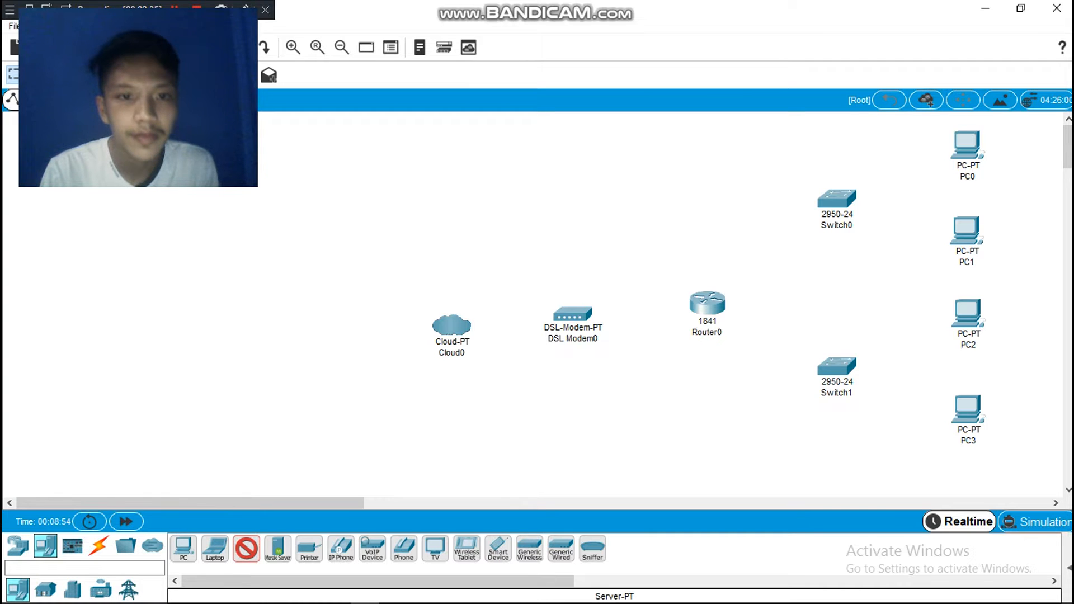
click(333, 333)
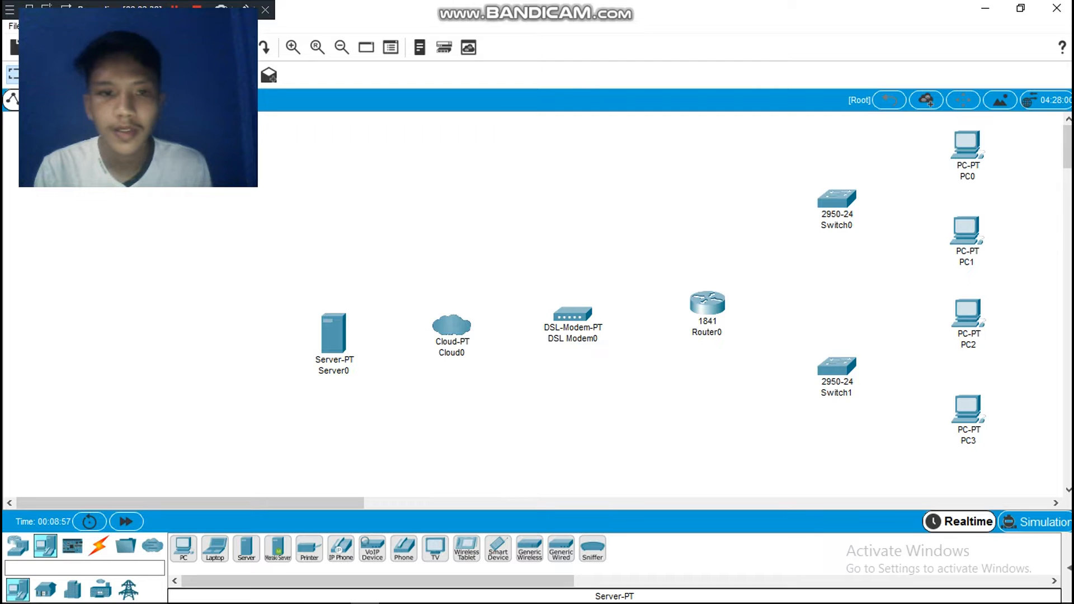
mouse_move(451, 335)
click(837, 366)
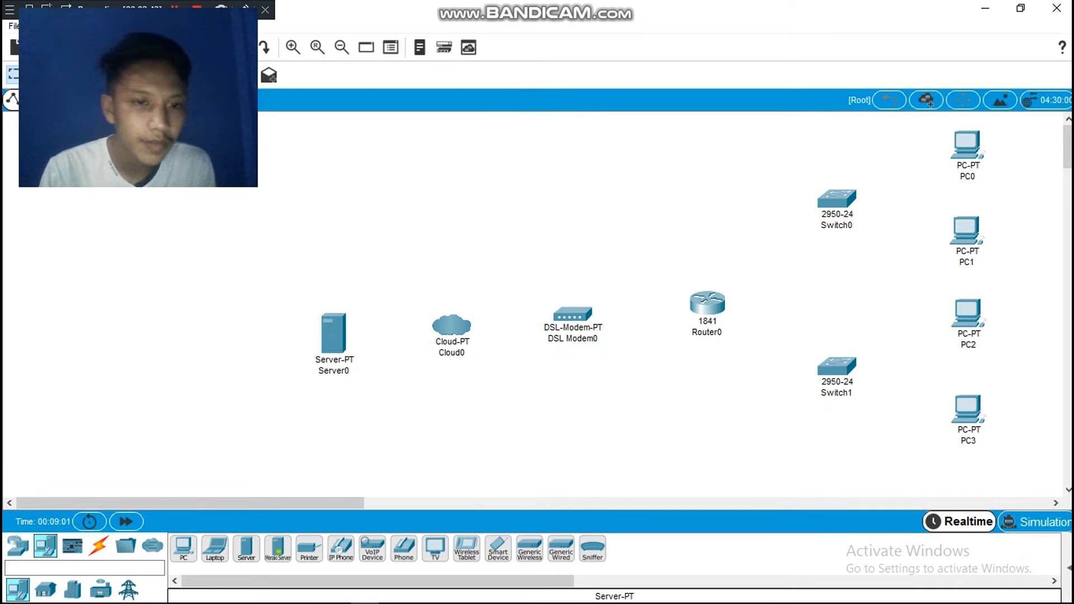
drag(333, 333, 335, 326)
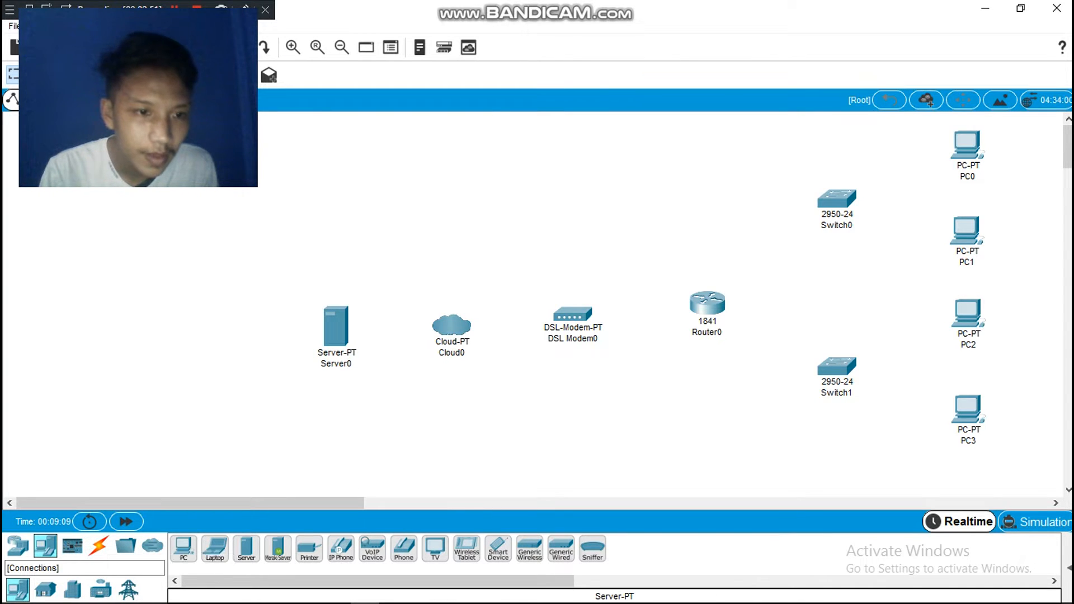
Step: Connect PC0's FastEthernet0 to Switch0's FastEthernet0/1 with a copper straight-through cable
click(99, 546)
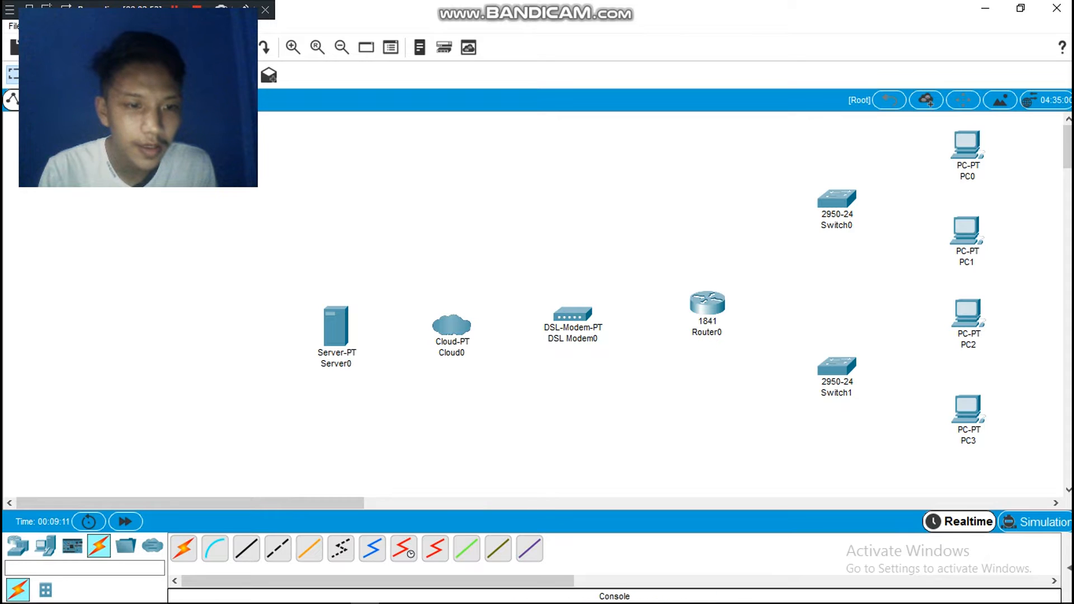
click(247, 548)
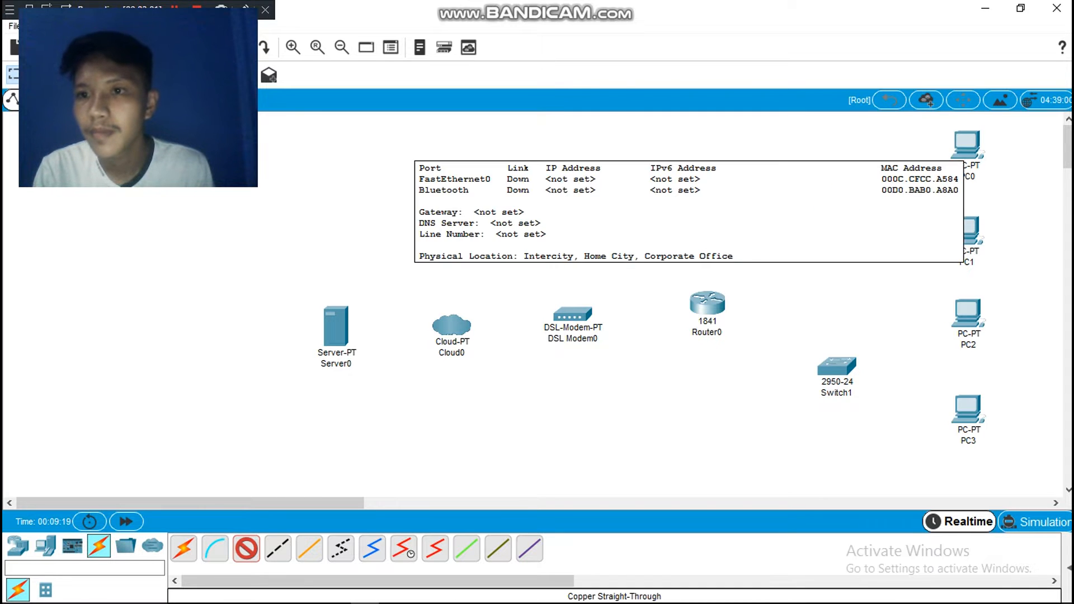
click(967, 146)
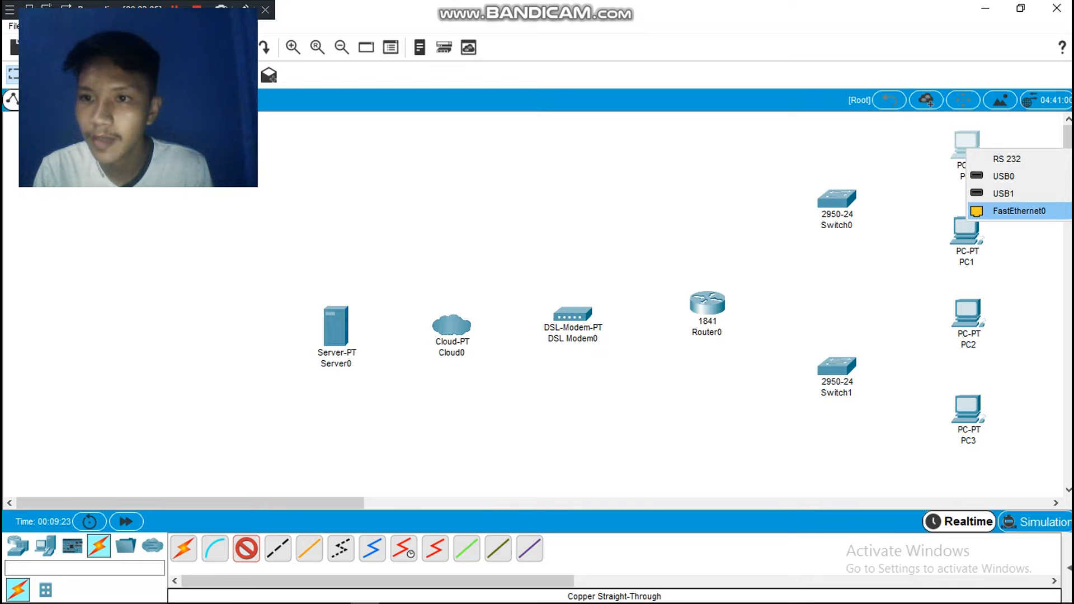
click(1018, 211)
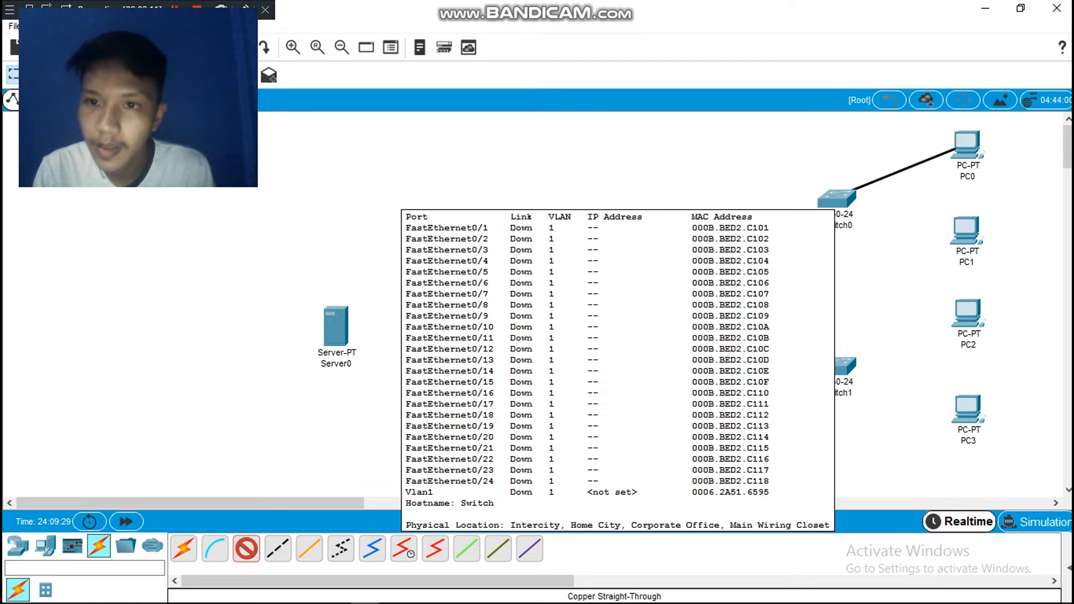
click(836, 199)
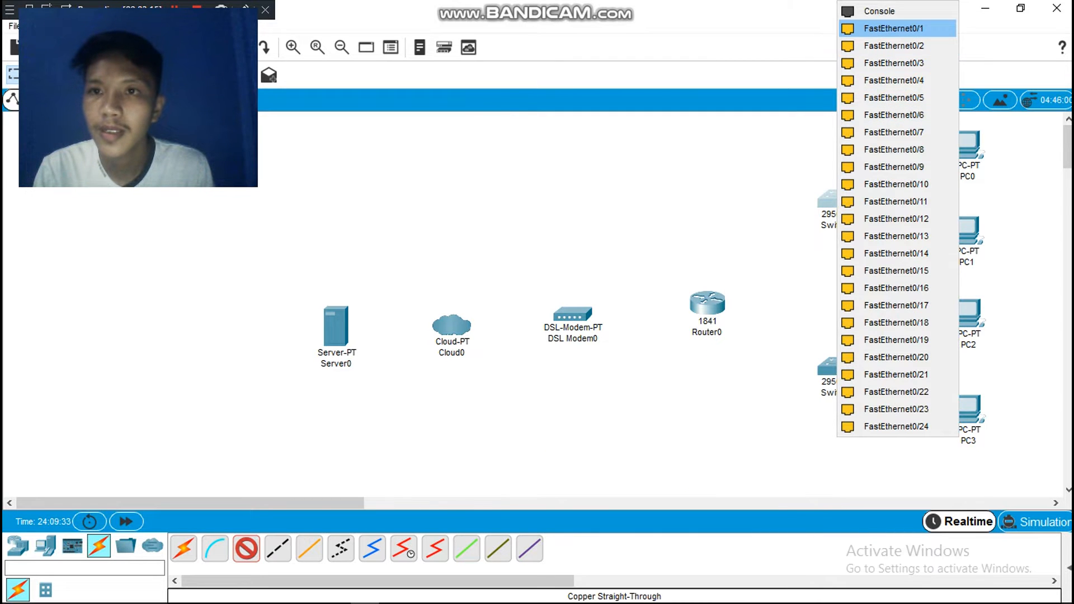
click(893, 28)
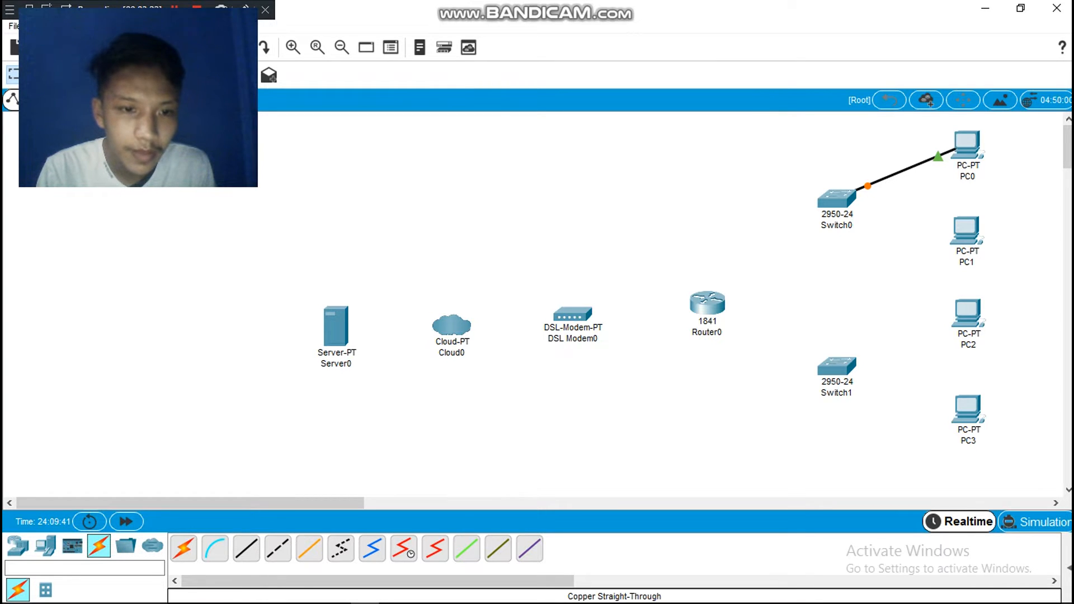
Step: Connect PC1's FastEthernet0 to Switch0's FastEthernet0/2 with a copper straight-through cable
click(247, 549)
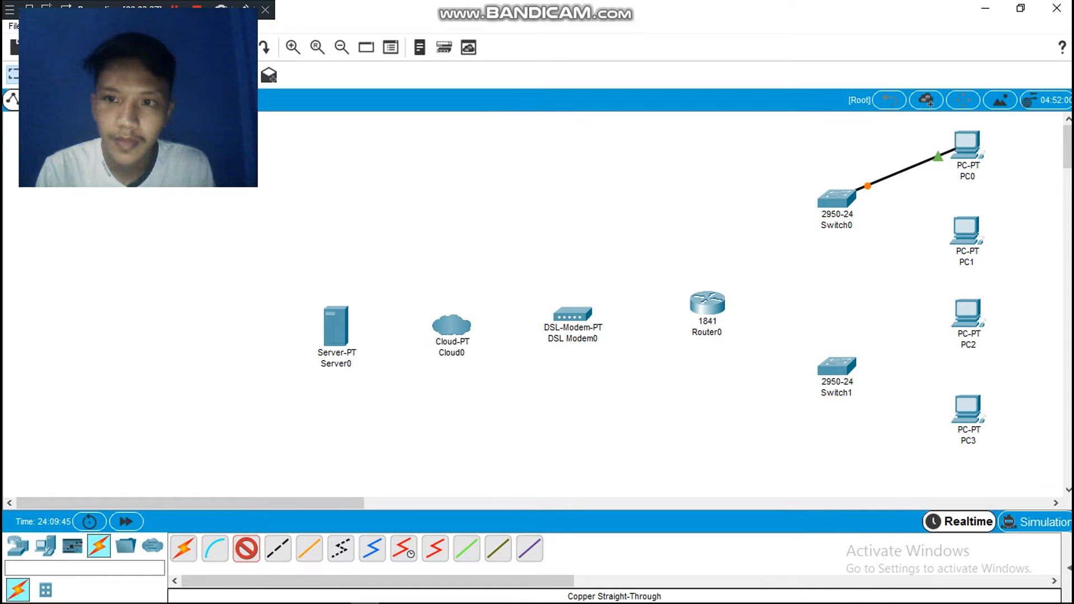
click(967, 229)
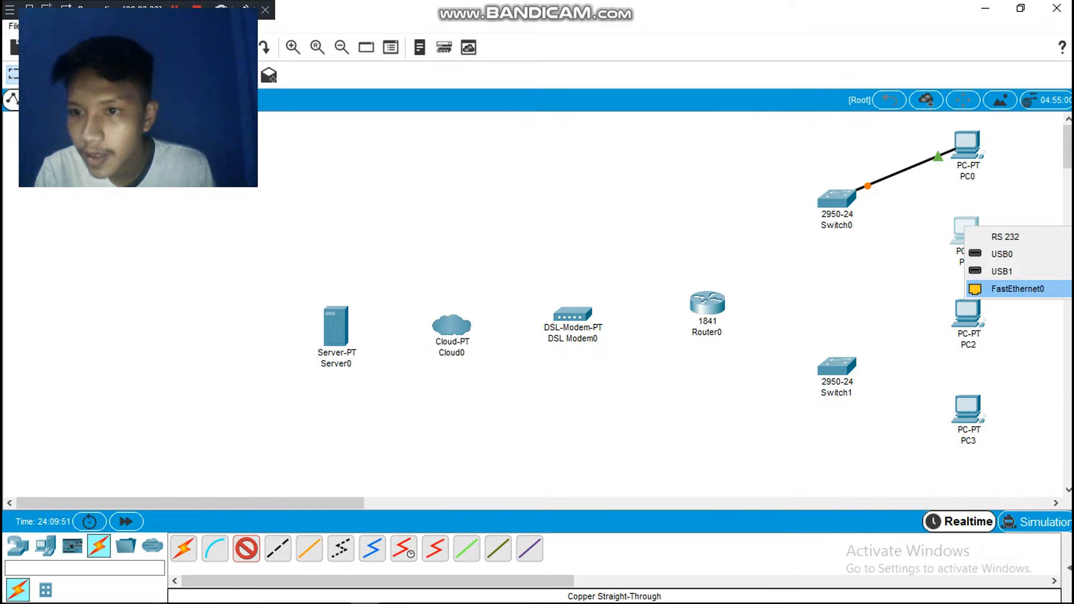
click(1017, 289)
click(838, 198)
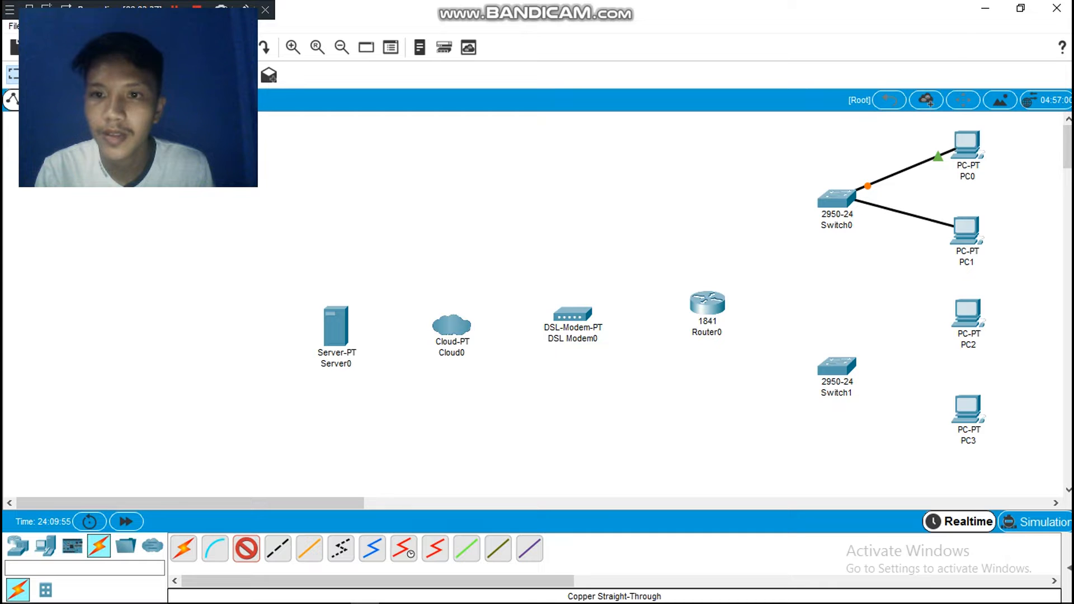
click(837, 197)
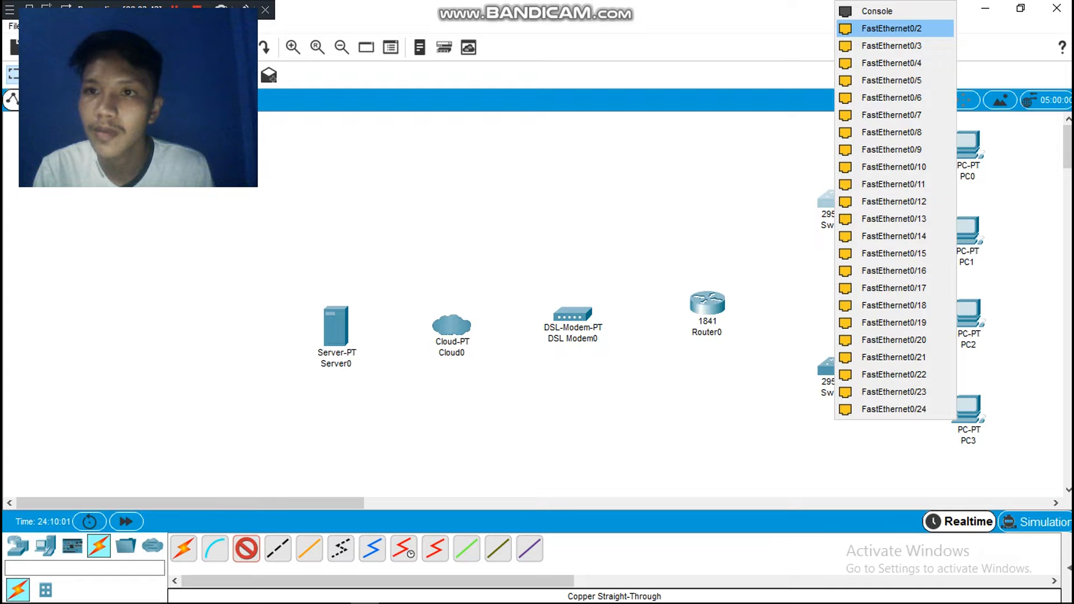
click(891, 28)
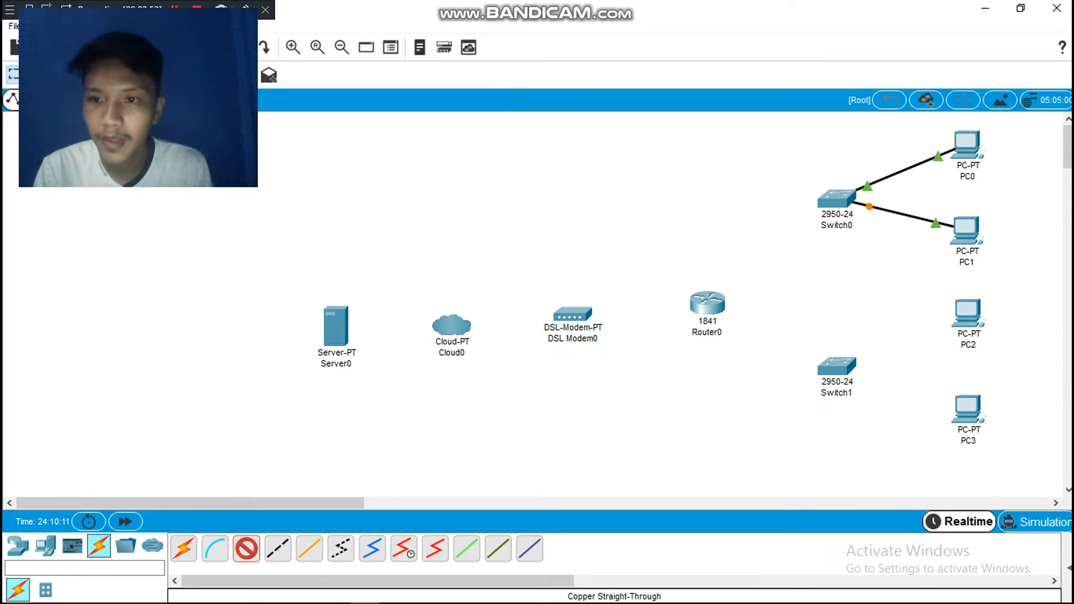
Step: Connect PC2's FastEthernet0 to Switch1's FastEthernet0/1 with a copper straight-through cable
click(962, 312)
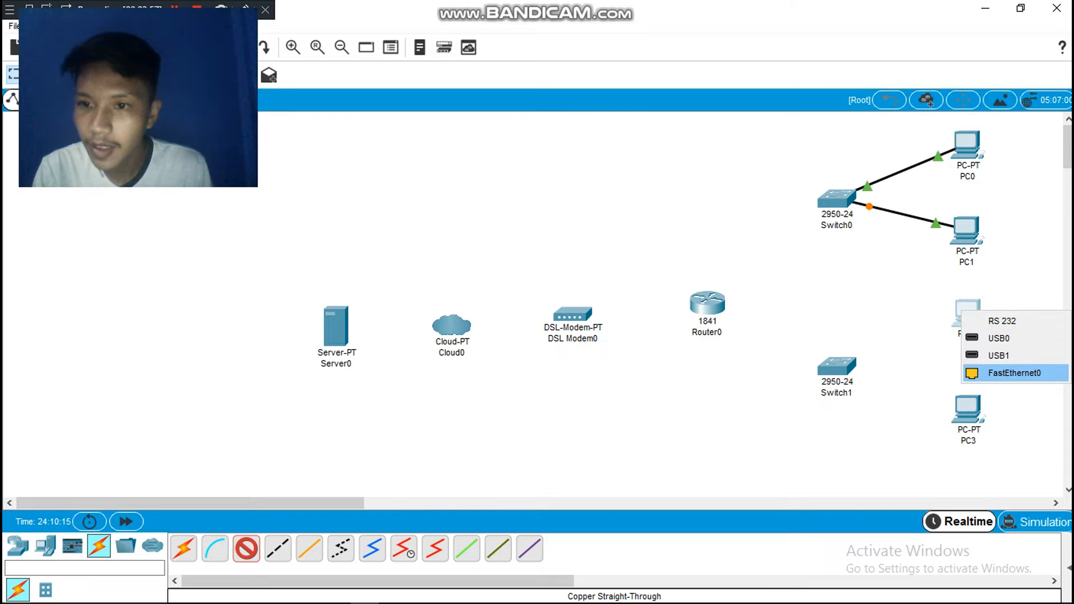
click(1007, 373)
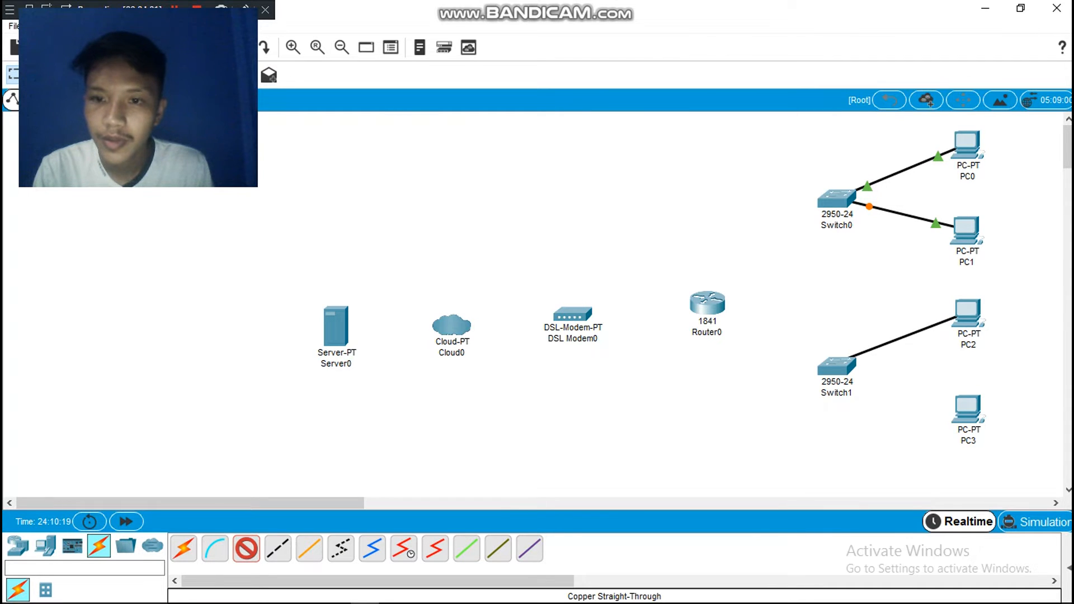
click(837, 363)
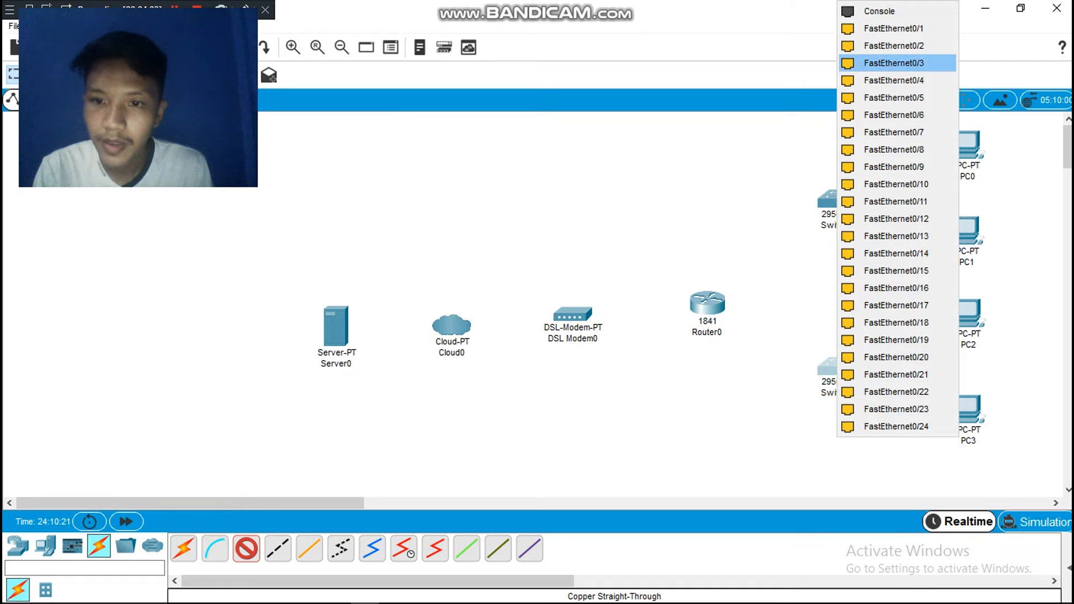
click(893, 28)
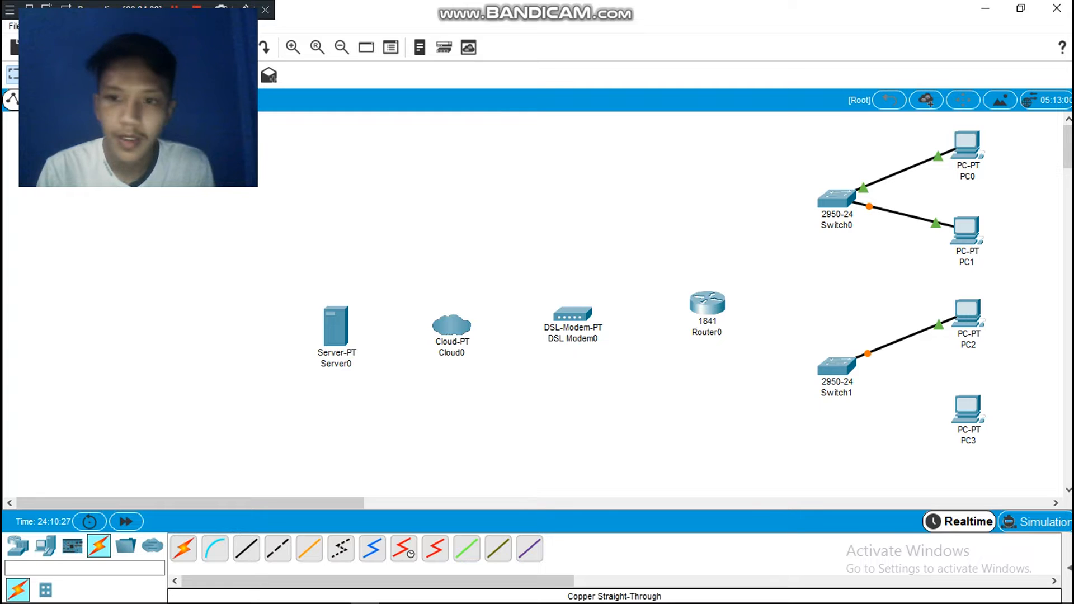
Step: Connect PC3's FastEthernet0 to Switch1's FastEthernet0/2 with a copper straight-through cable
click(246, 548)
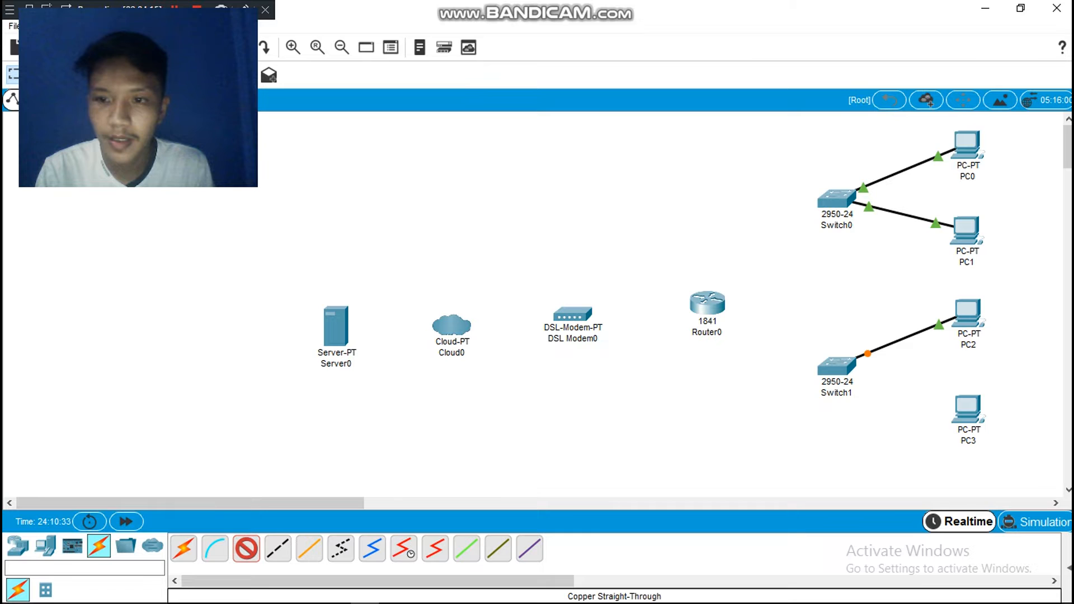
click(960, 409)
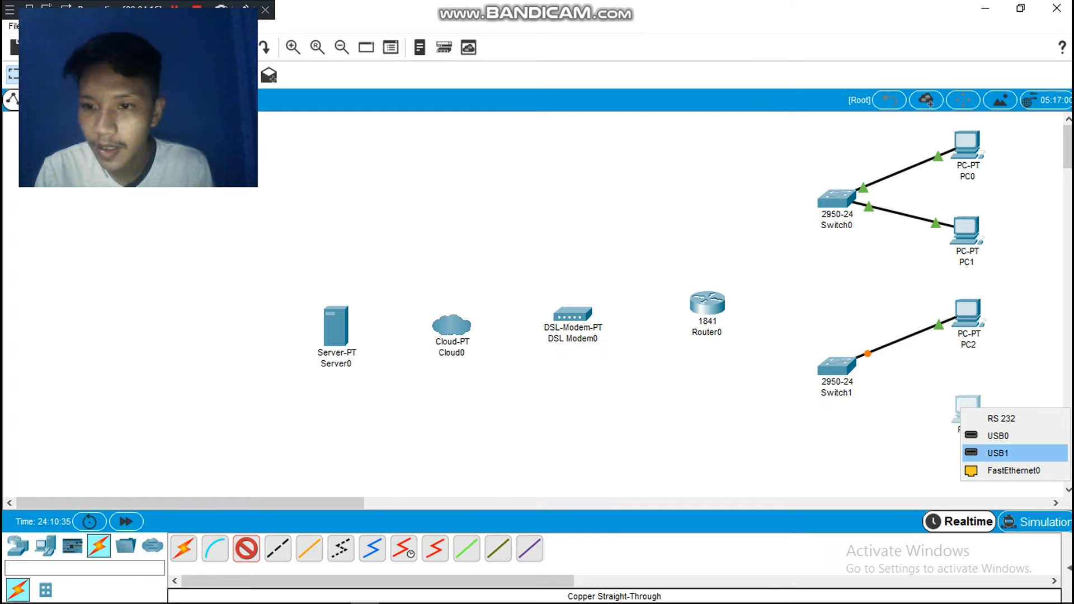
click(1001, 471)
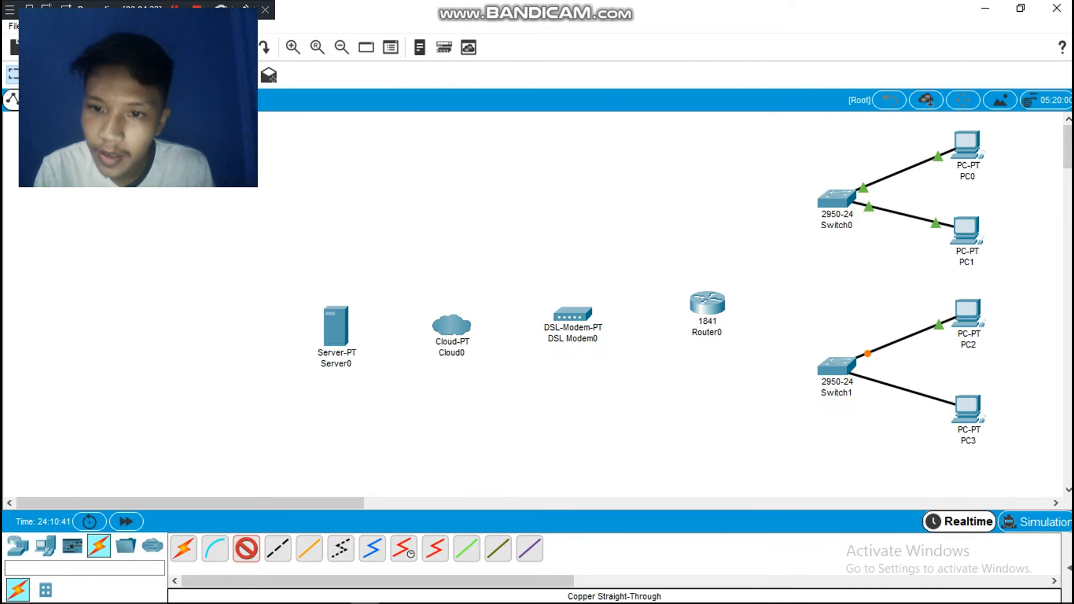
click(839, 369)
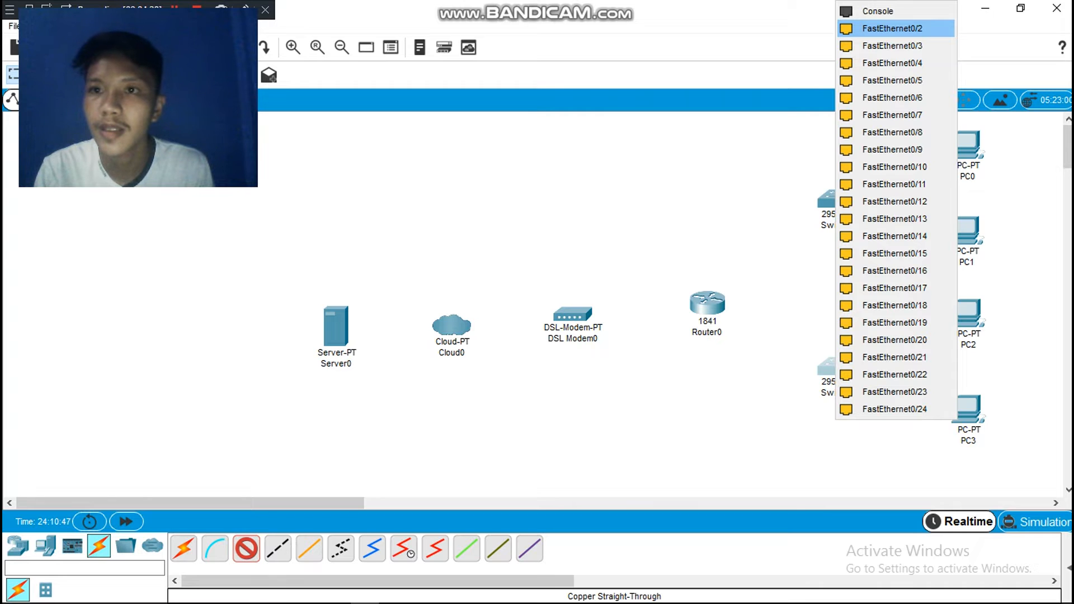
click(892, 28)
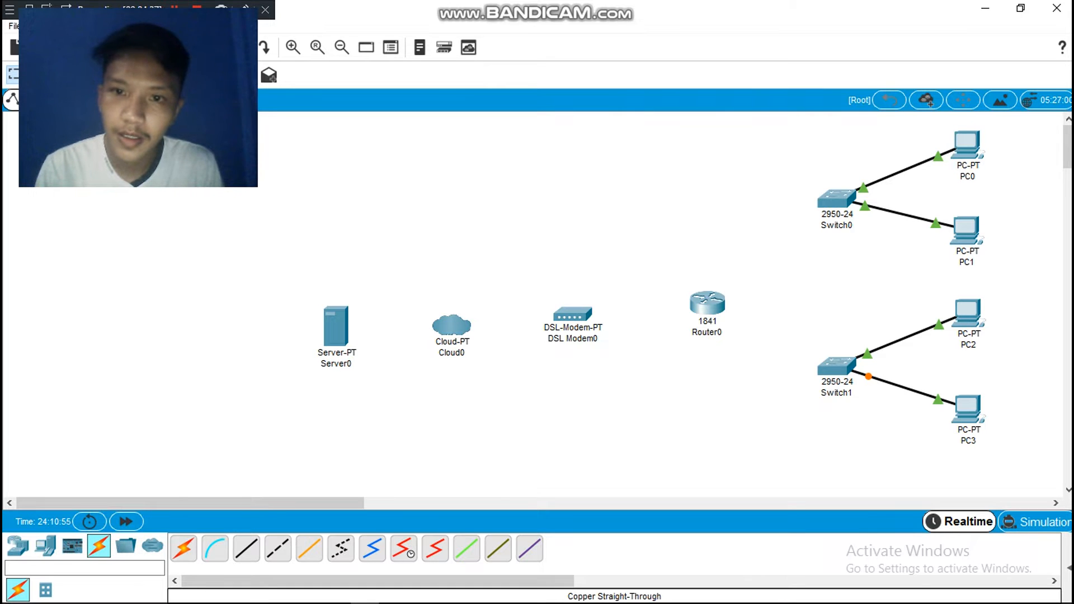
Step: Shift the DSL modem, the cloud and the server slightly upward to line them up with the router
drag(572, 315, 572, 303)
drag(451, 324, 451, 310)
drag(336, 328, 335, 313)
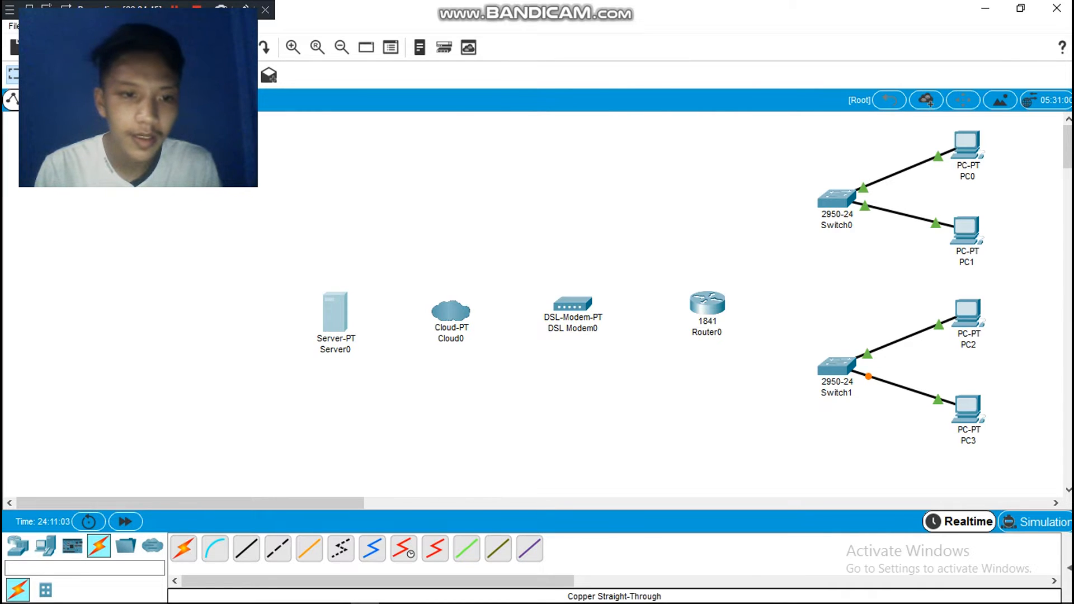
Step: Connect Switch0's FastEthernet0/3 to Router0's FastEthernet0/0 with a copper straight-through cable
click(246, 549)
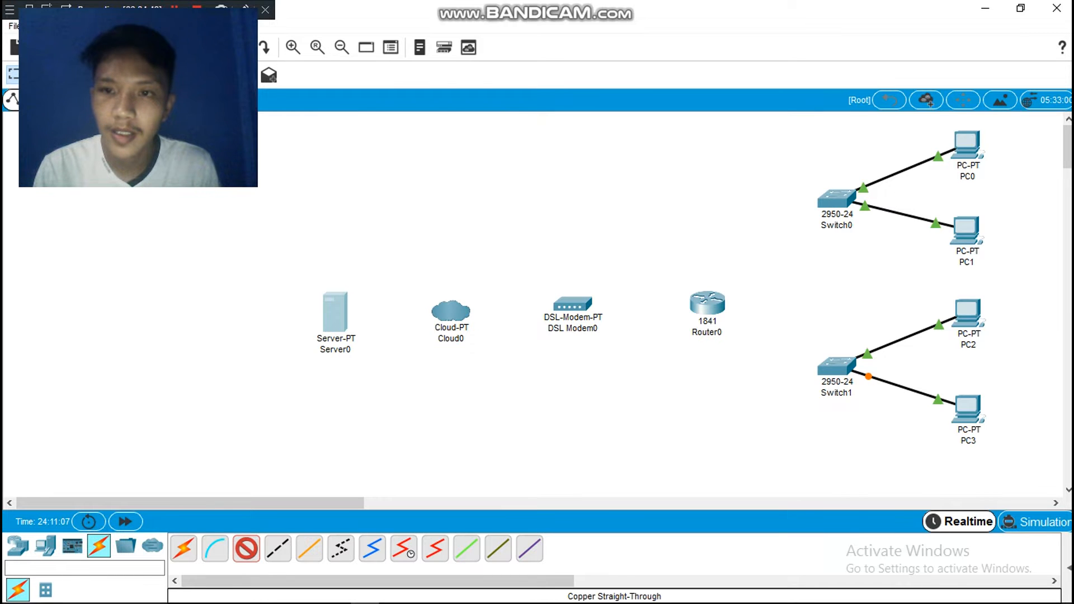
click(835, 197)
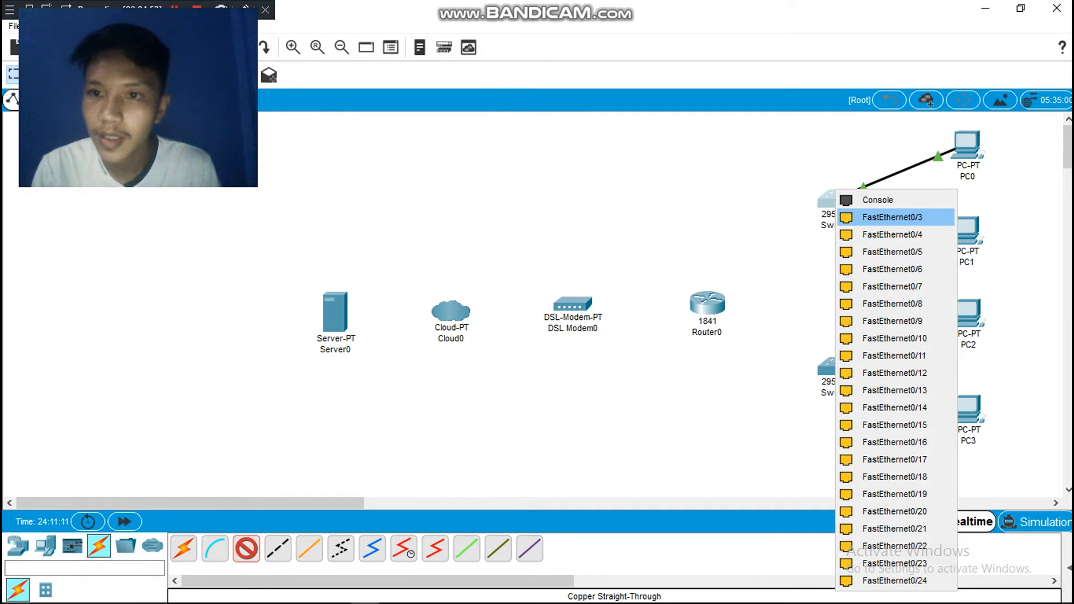
click(893, 217)
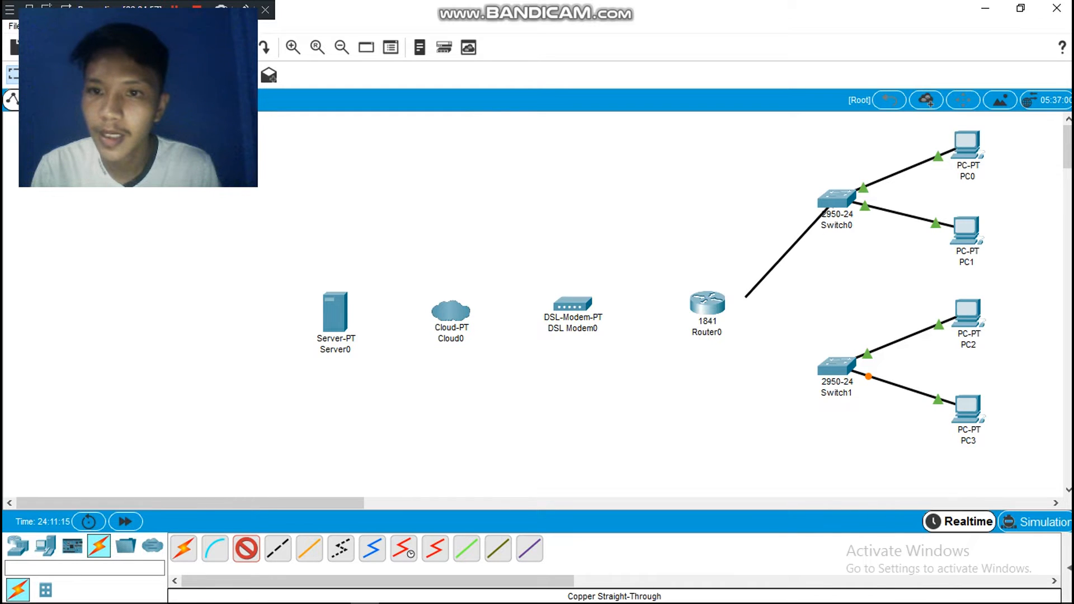
click(707, 295)
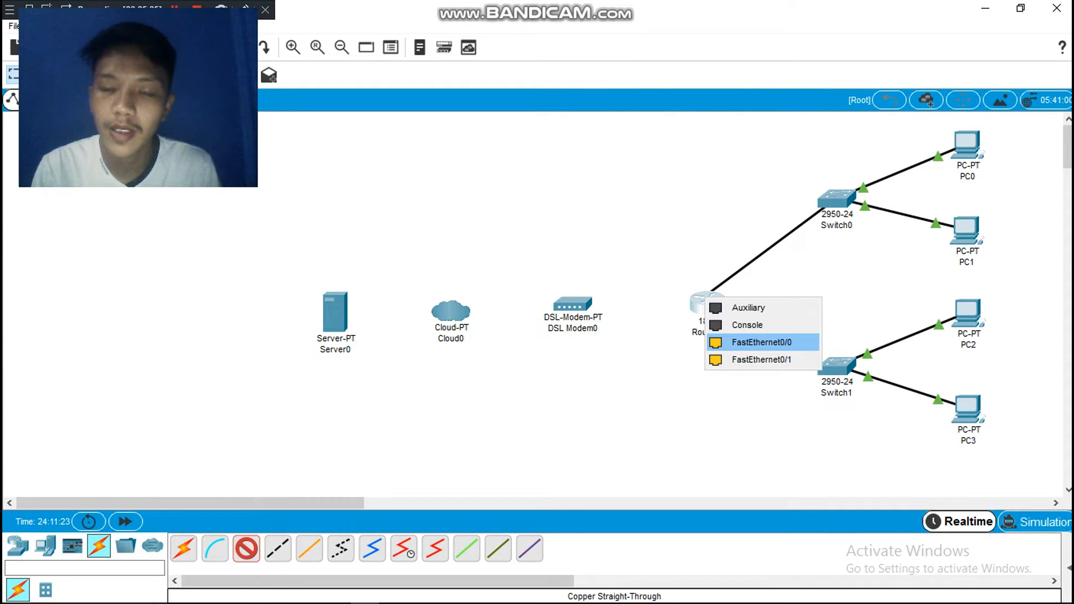
click(762, 342)
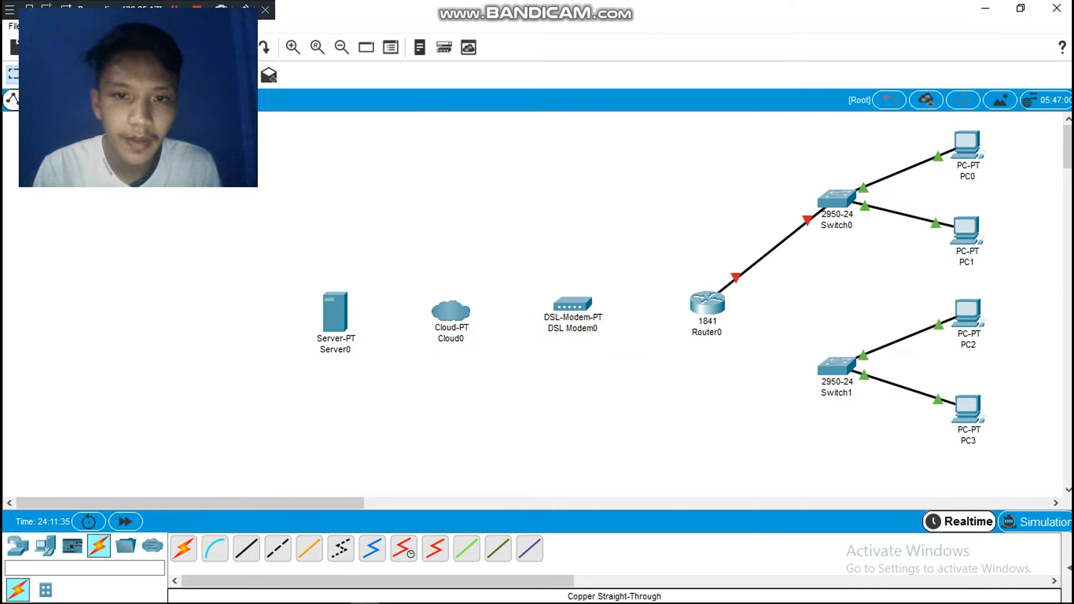
Step: Connect Router0's FastEthernet0/1 to DSL Modem0's Port 1 with a copper straight-through cable
click(246, 549)
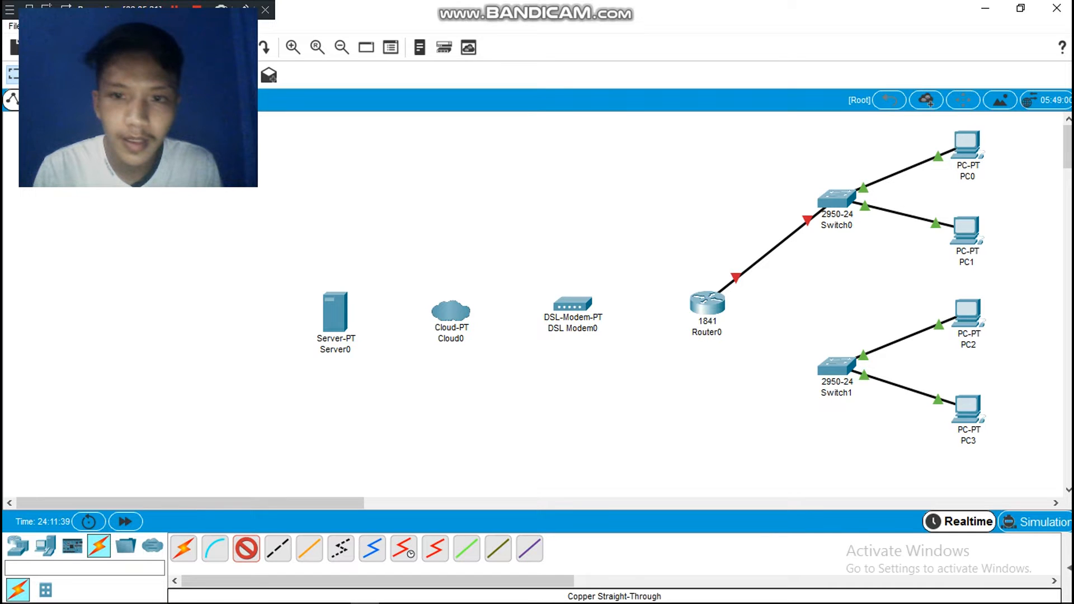
click(704, 299)
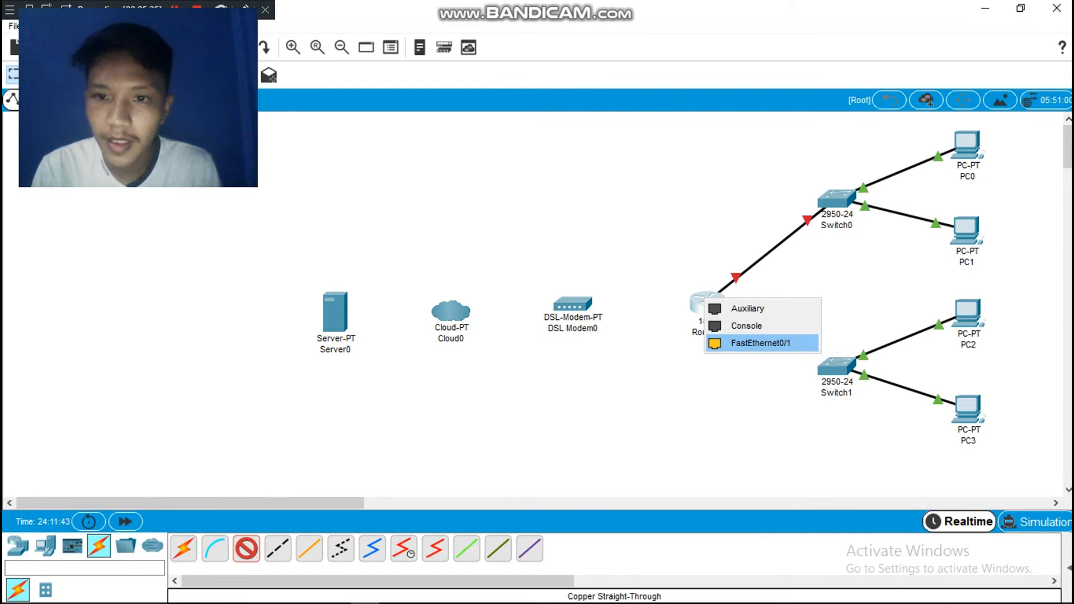
click(760, 343)
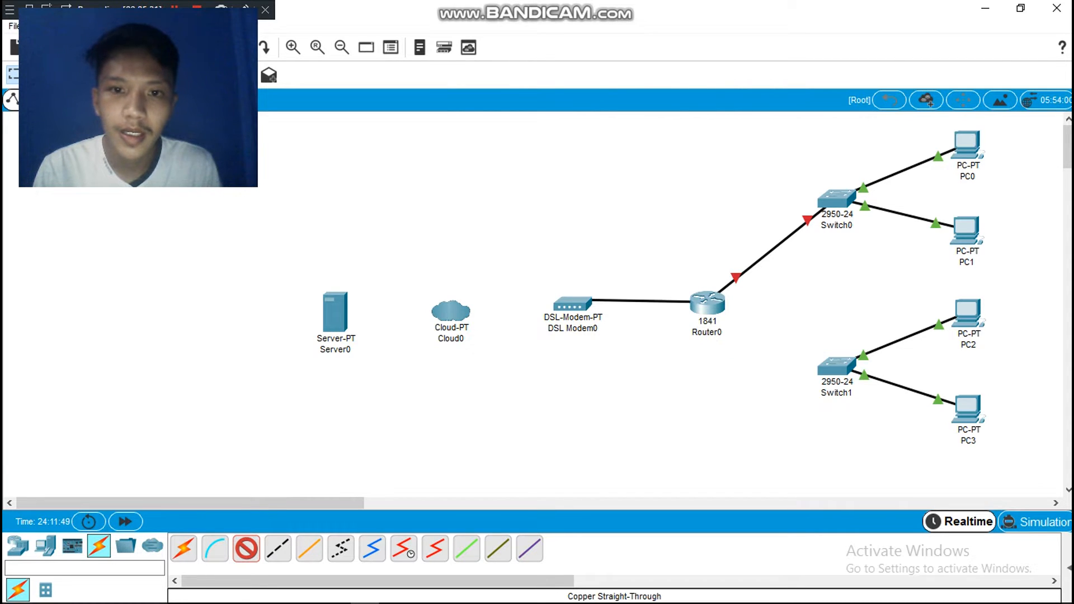
click(570, 303)
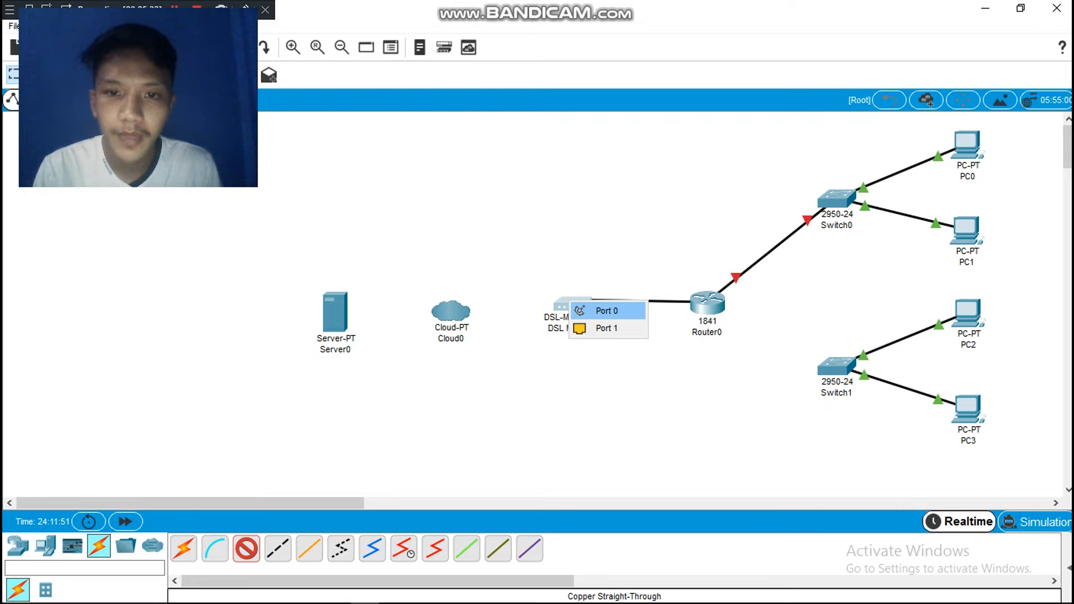
click(608, 328)
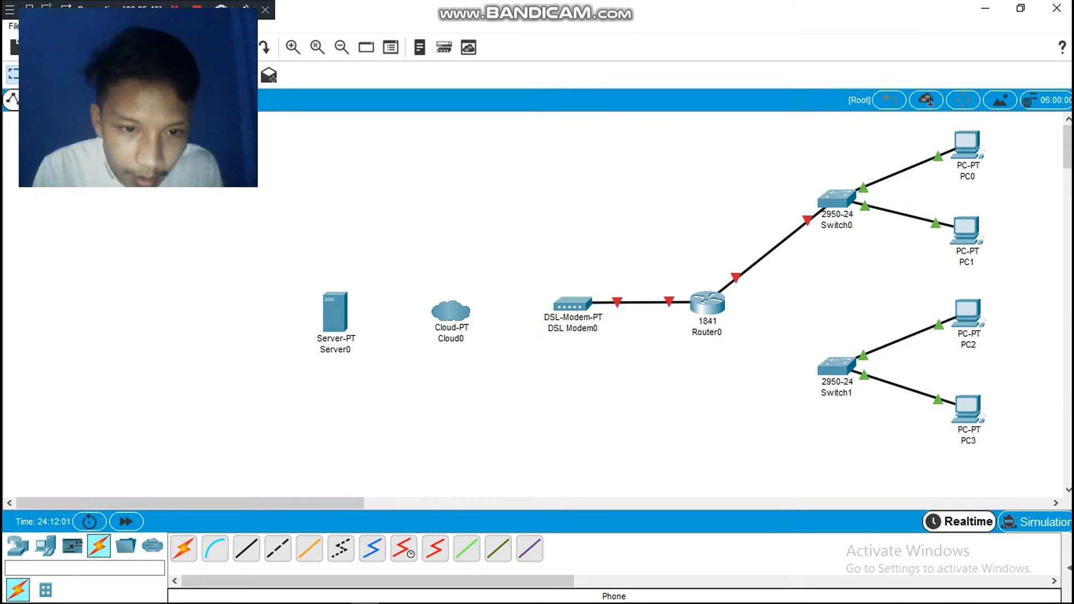
Step: Connect DSL Modem0's Port 0 to Cloud0's Modem4 port with a phone cable
click(340, 548)
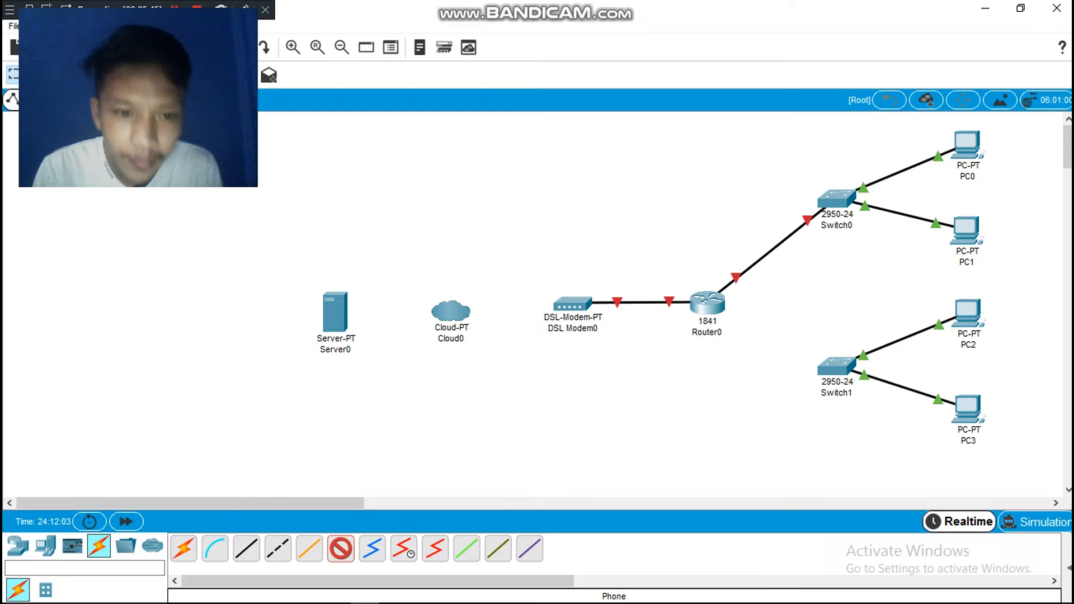
mouse_move(708, 304)
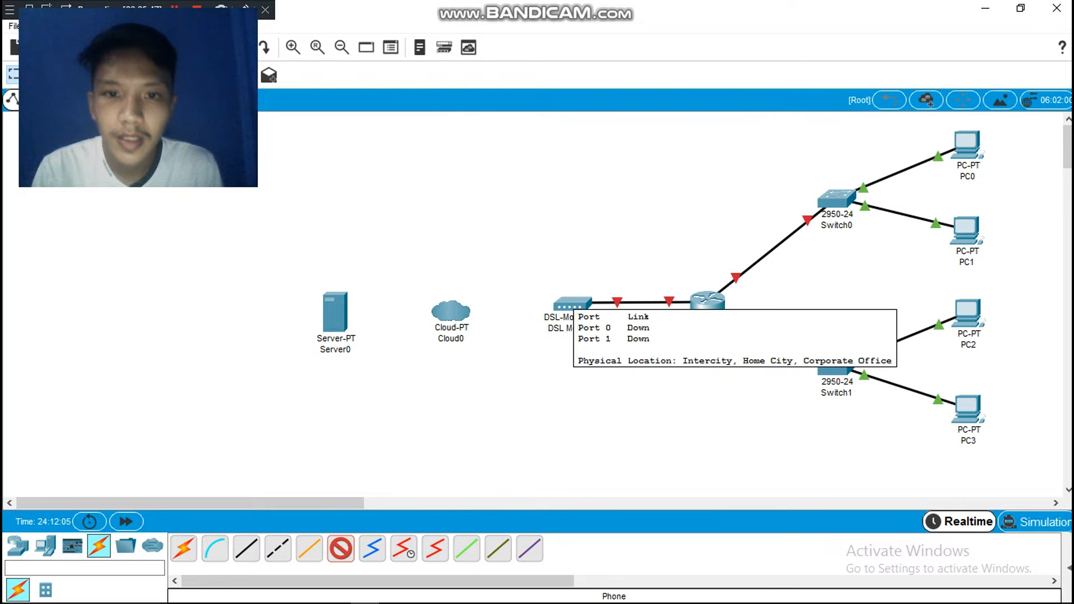
click(572, 305)
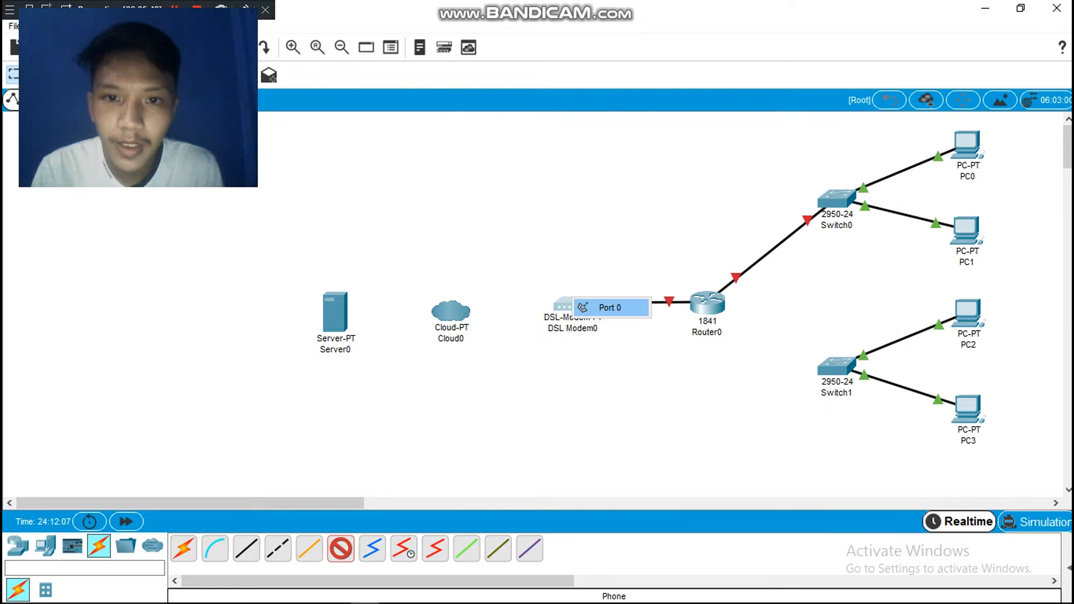
click(610, 307)
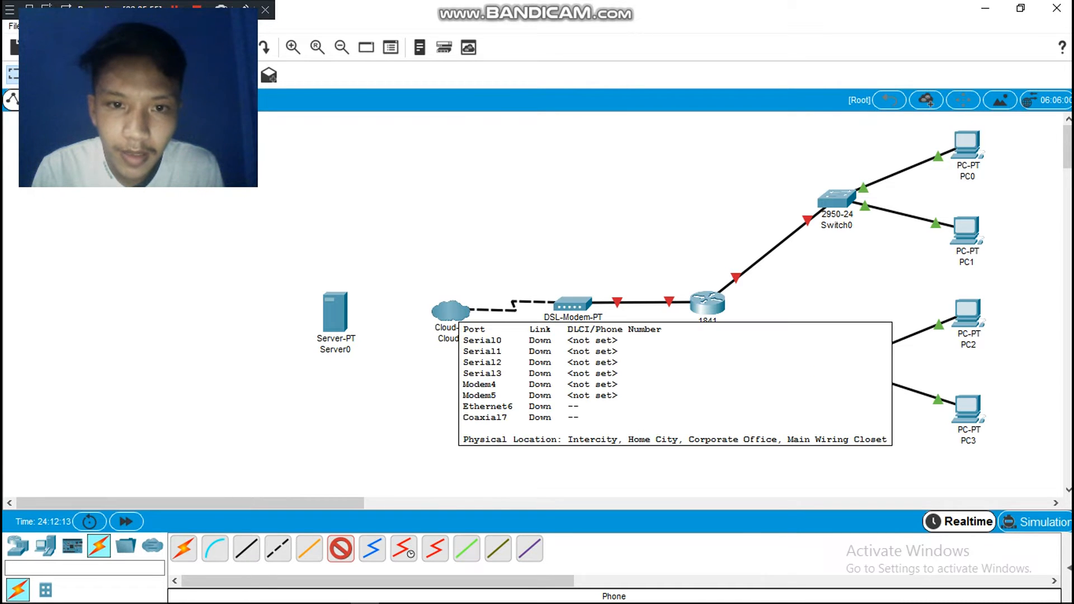
click(453, 308)
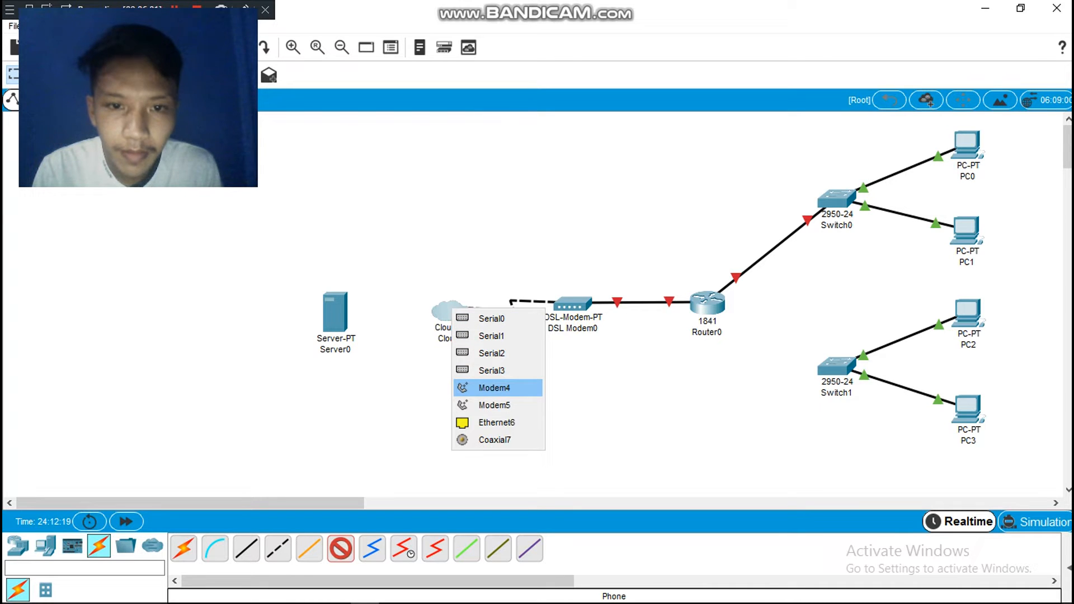
click(494, 388)
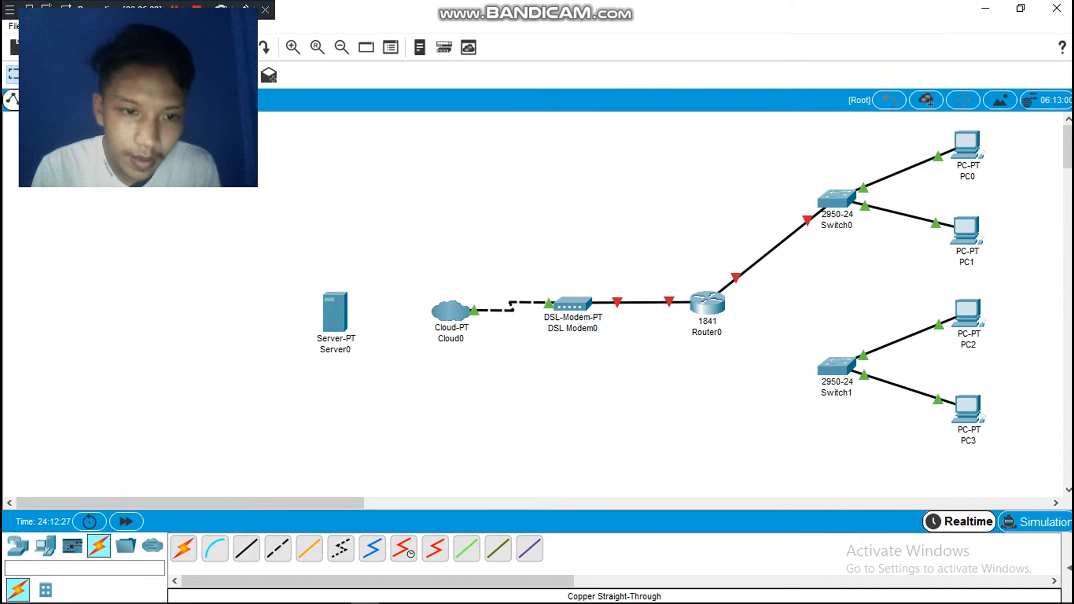
Step: Connect Cloud0's Ethernet6 port to Server0's FastEthernet0 with a copper straight-through cable
click(246, 548)
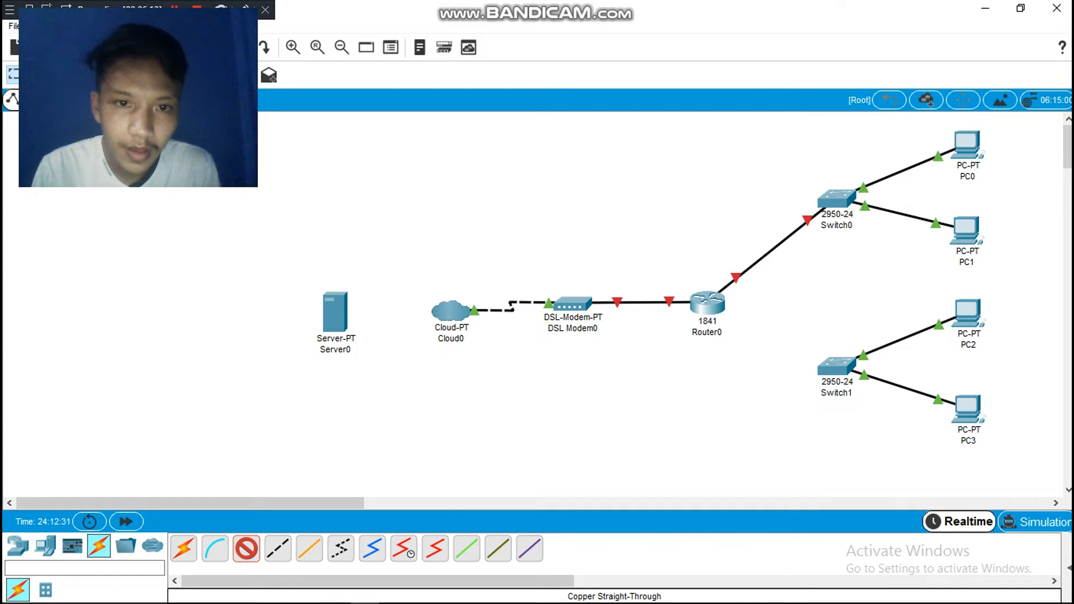
click(451, 310)
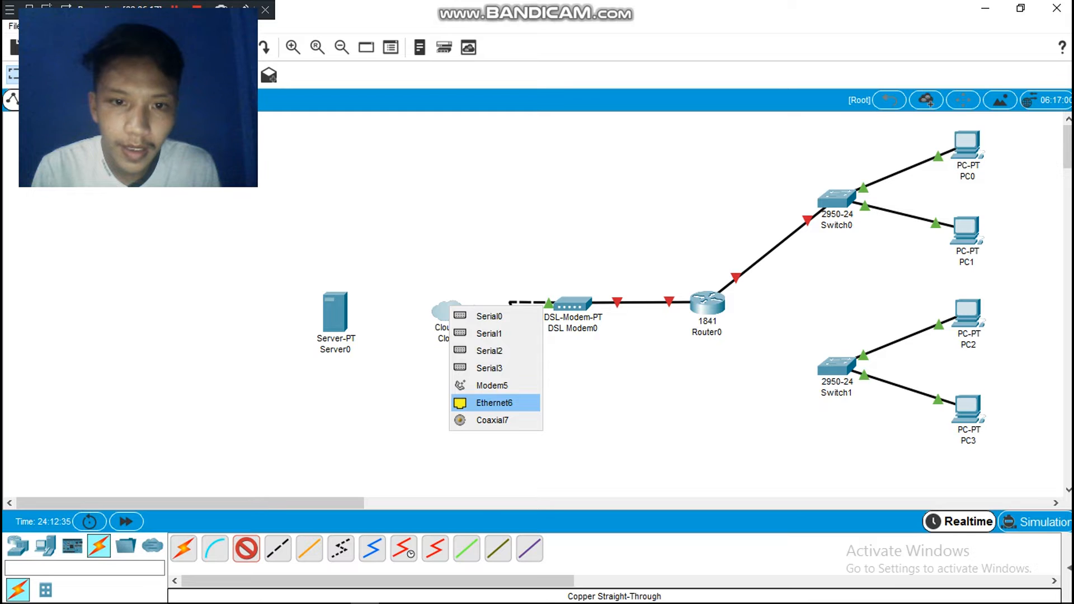
click(494, 403)
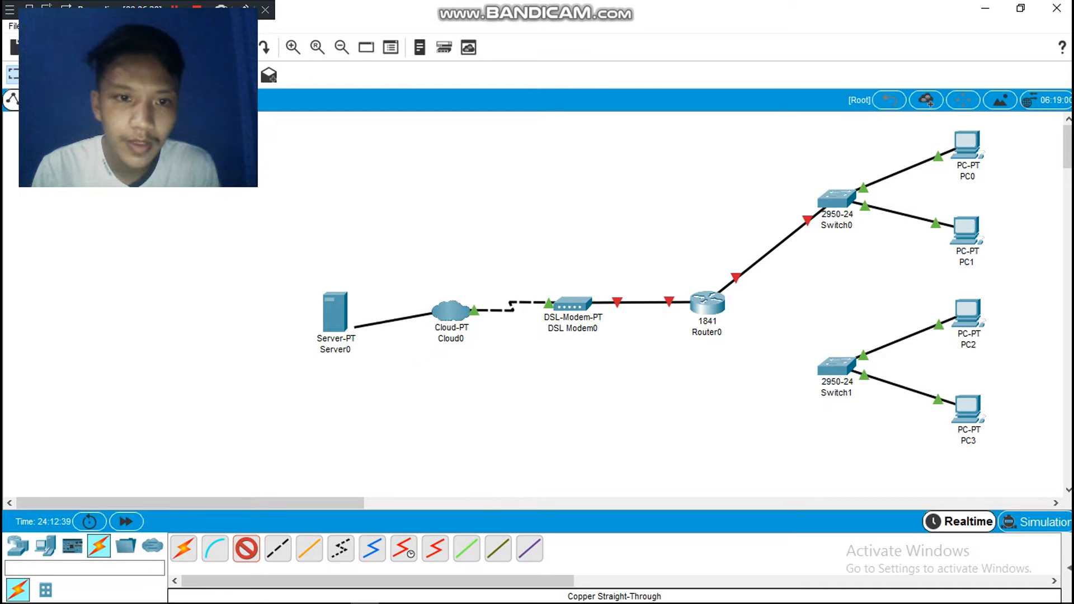
click(348, 314)
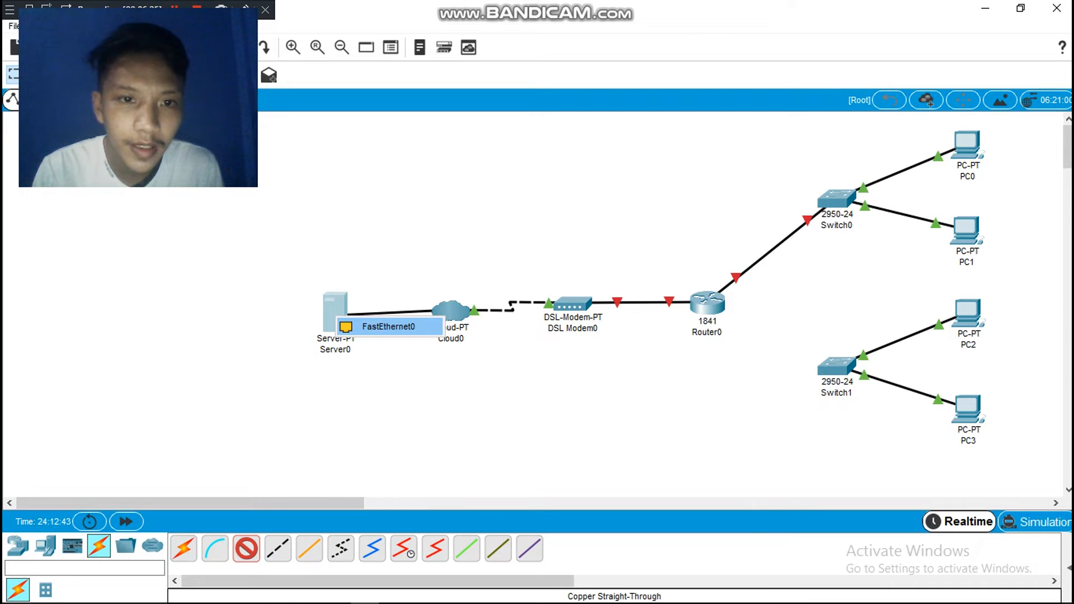
click(388, 326)
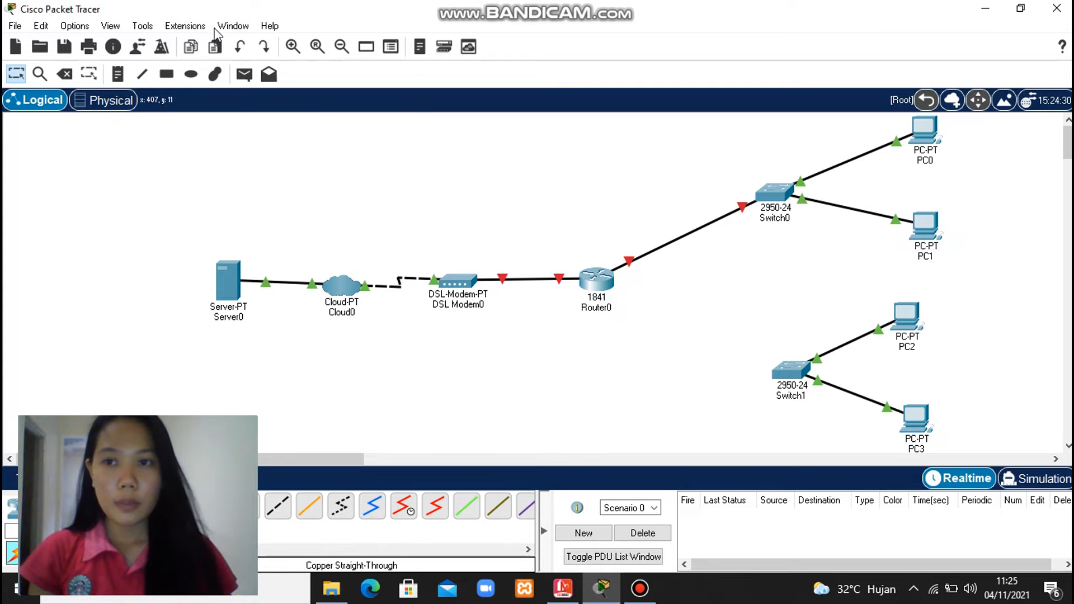
Step: Add a text note reading "TOPOLOGI A" between PC0 and PC1
click(121, 80)
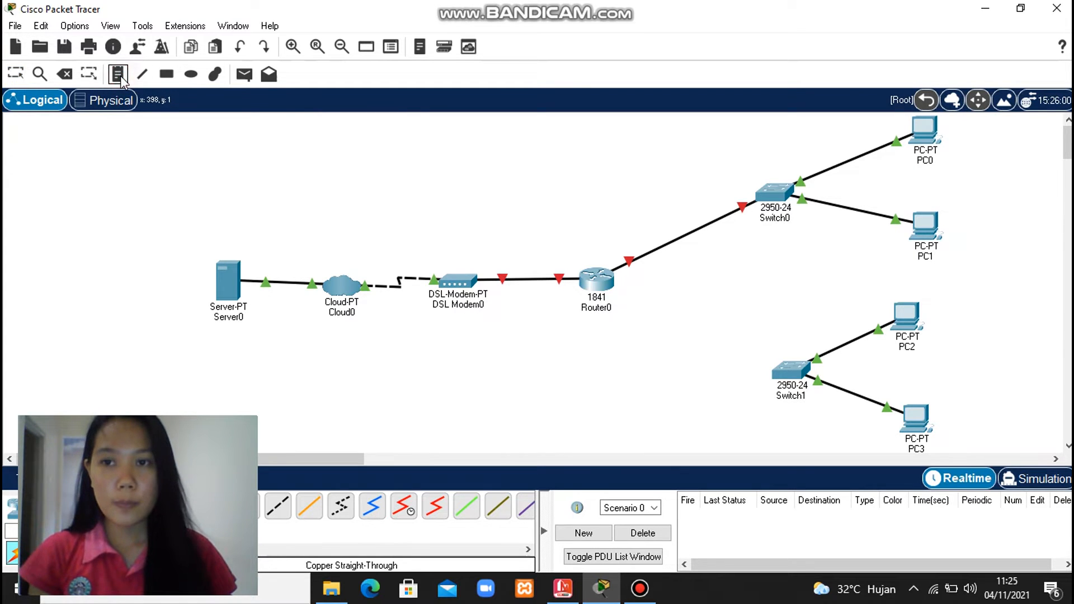
click(934, 180)
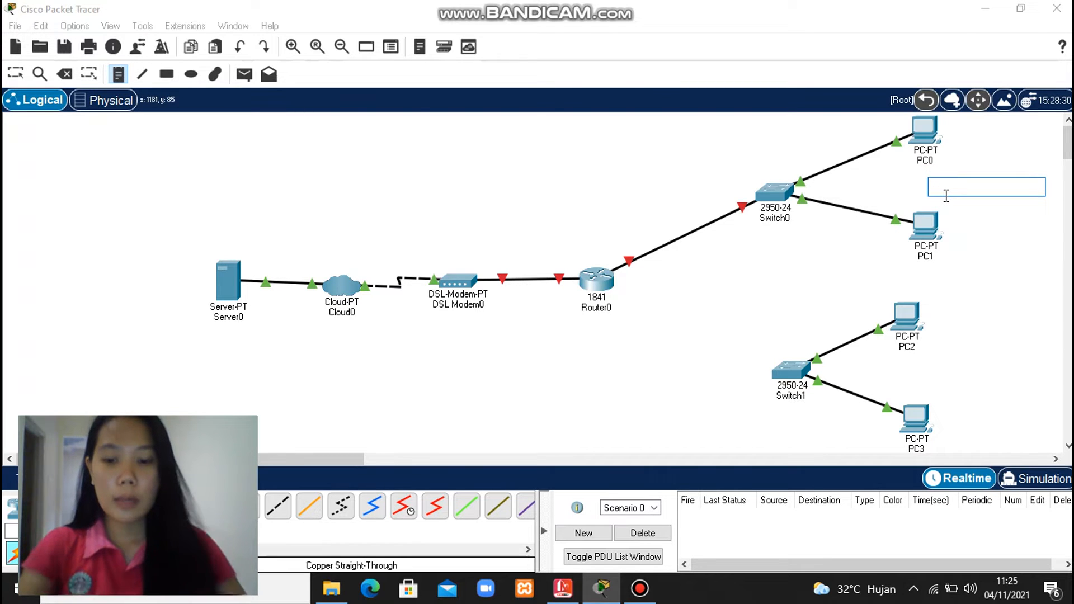
text(TOPOLOGI A)
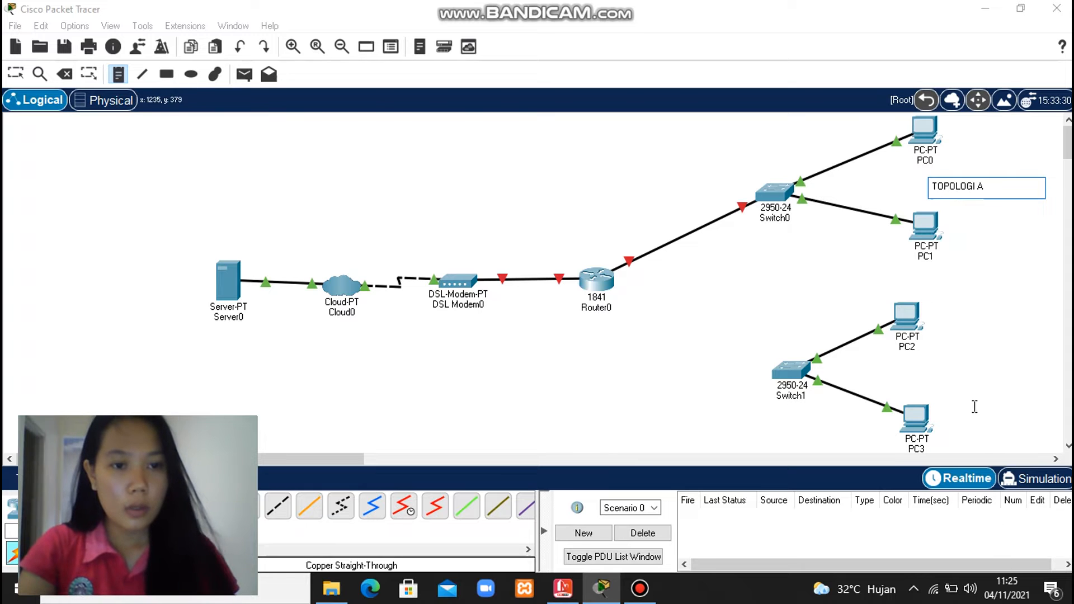
Step: Add a text note reading "TOPOLOGI B" between PC2 and PC3
click(937, 374)
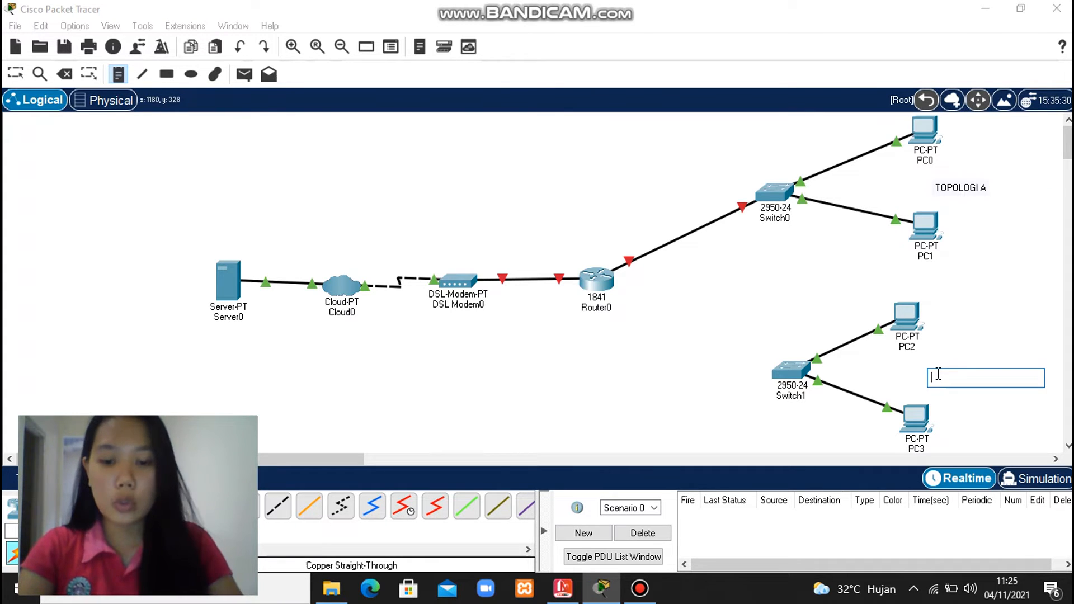
text(TOPOLOGI B)
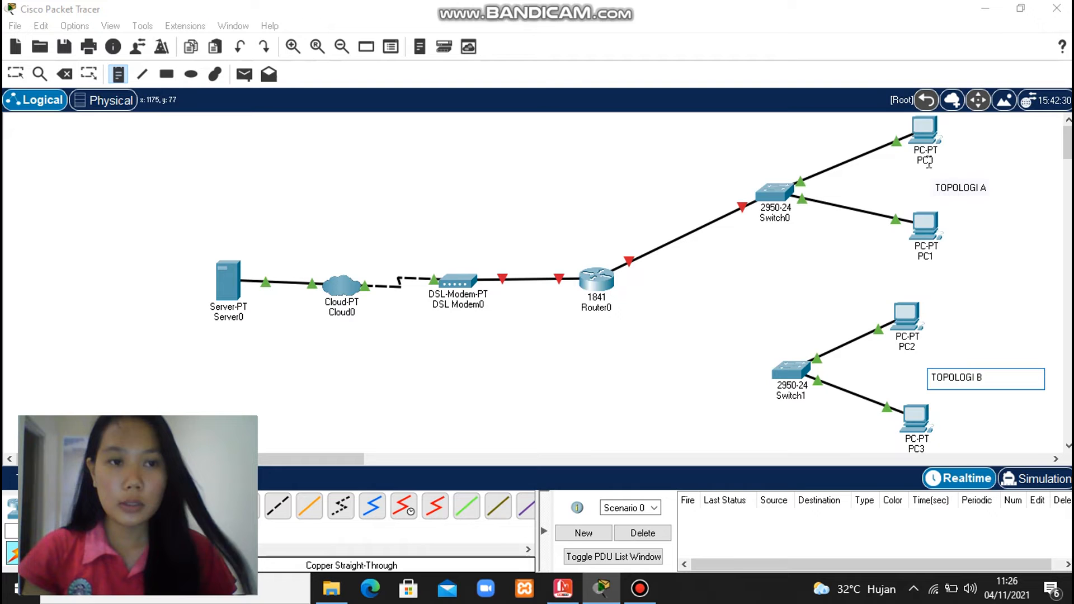
click(10, 82)
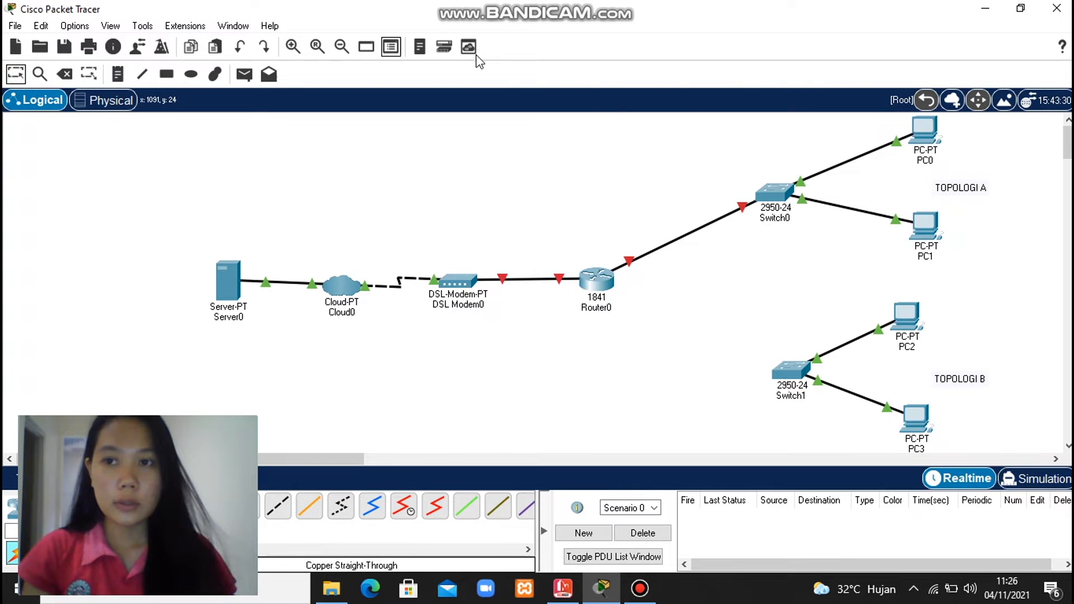
Step: Rename PC0 as "IP KELAS B AWAL"
mouse_move(930, 162)
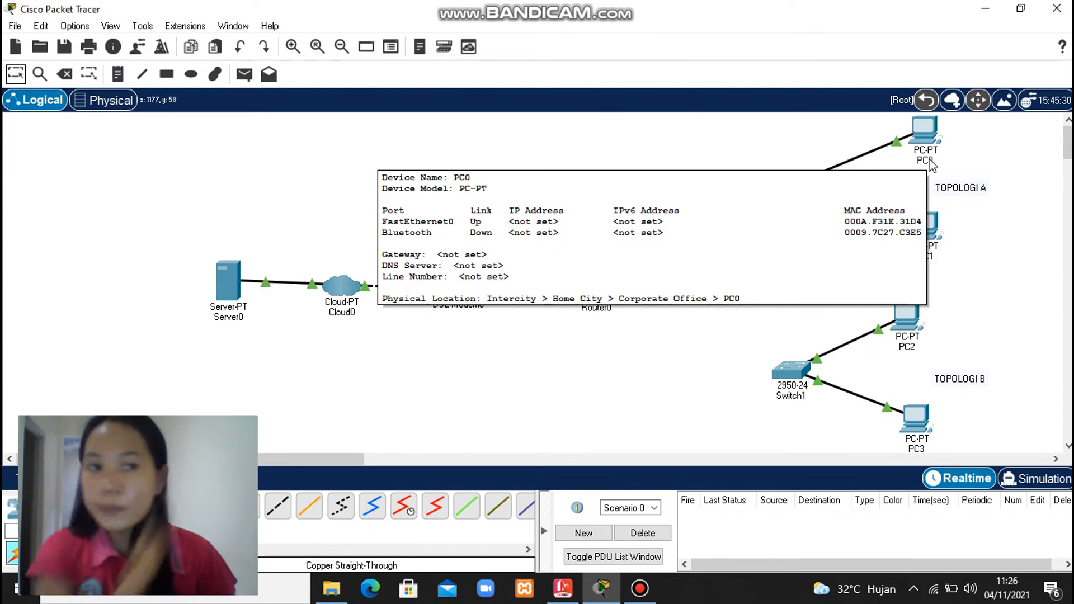
click(932, 161)
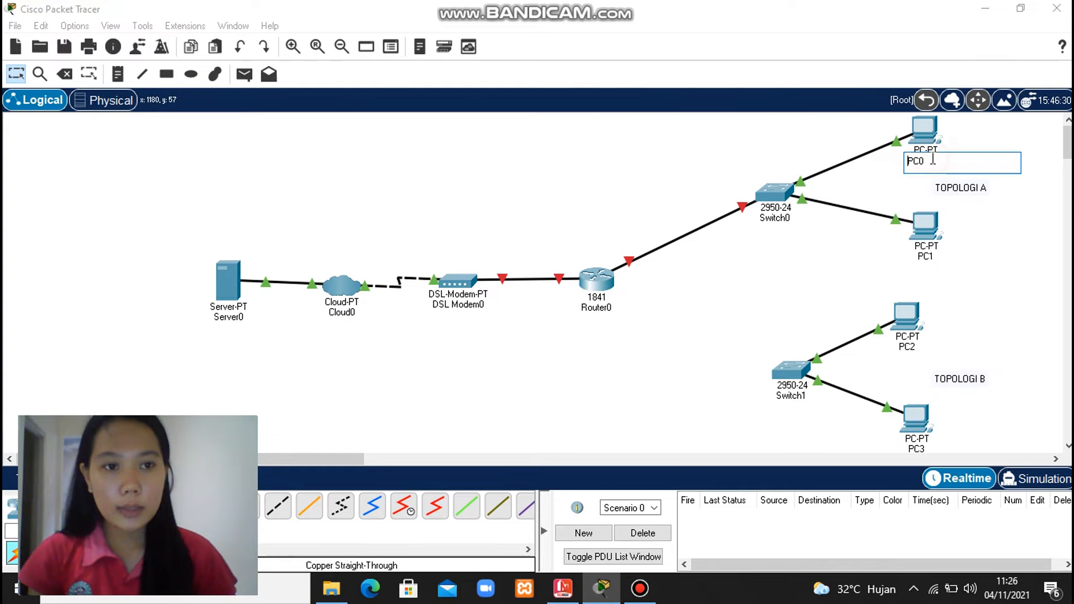
key(BackSpace)
key(BackSpace)
key(BackSpace)
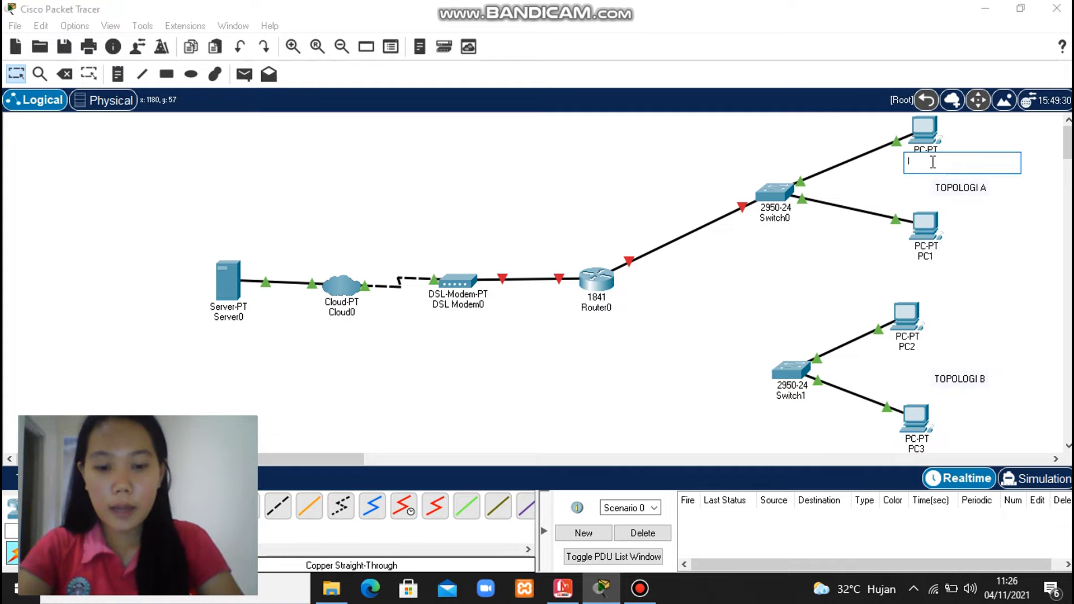
text(IP KELAS)
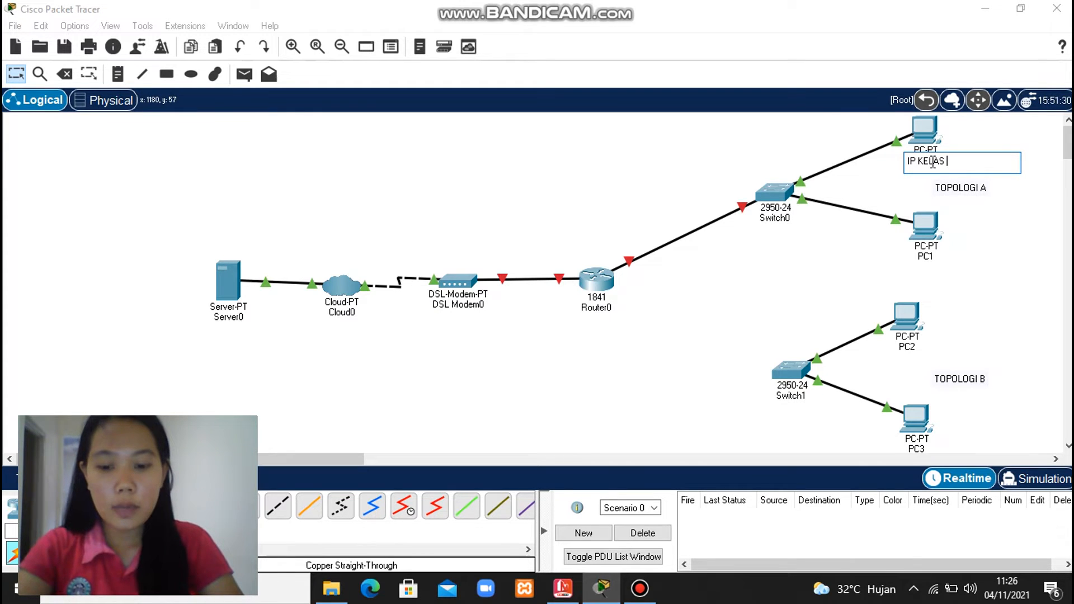
text( B AWAL)
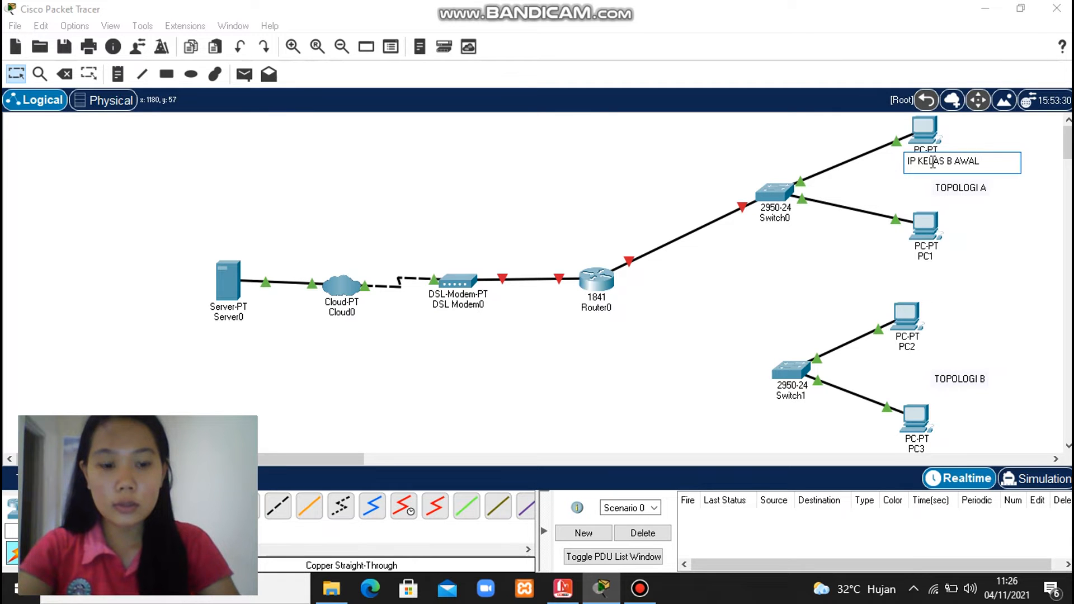
key(Return)
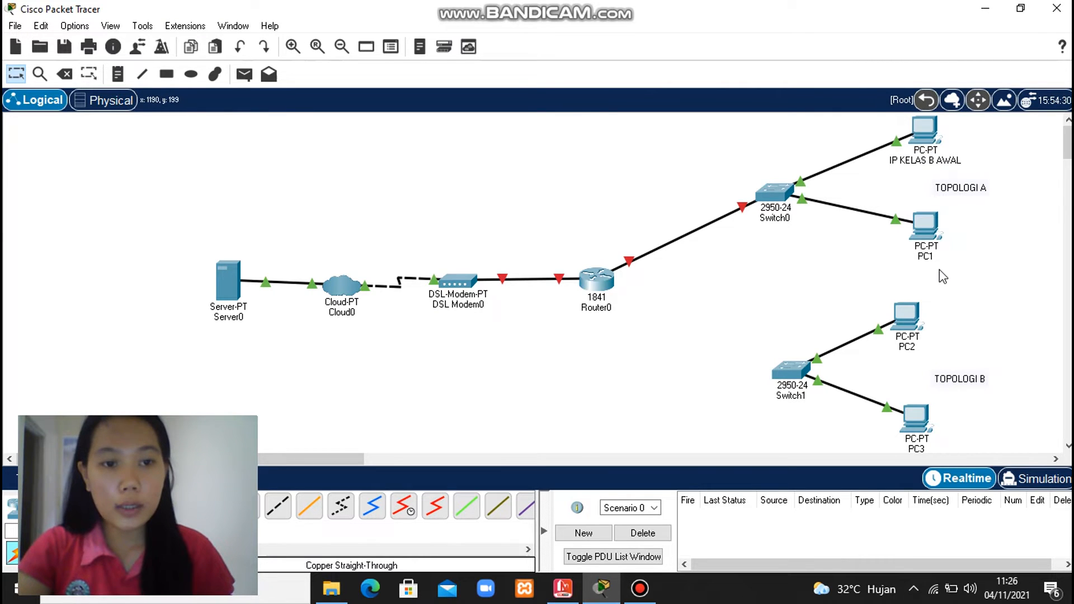
Step: Rename PC1 as "IP KELAS B AKHIR"
click(929, 256)
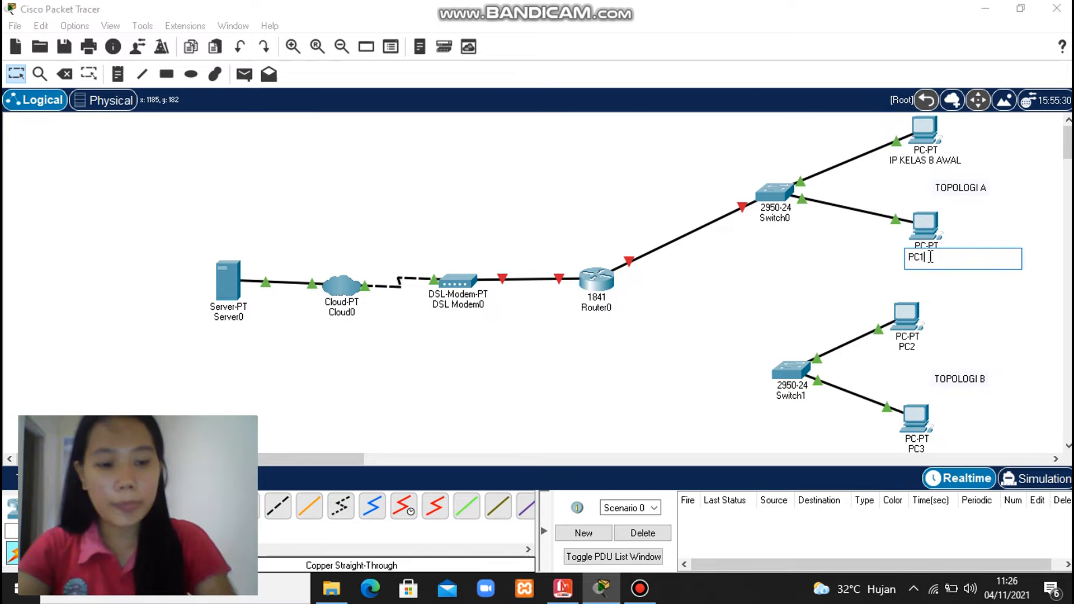
key(BackSpace)
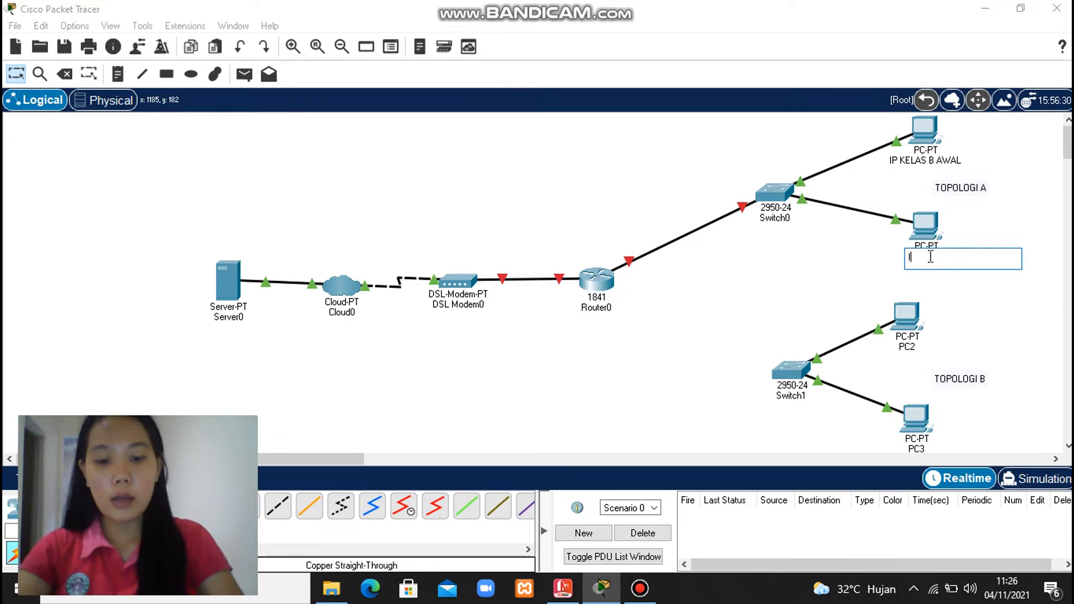
text(IP KELAS)
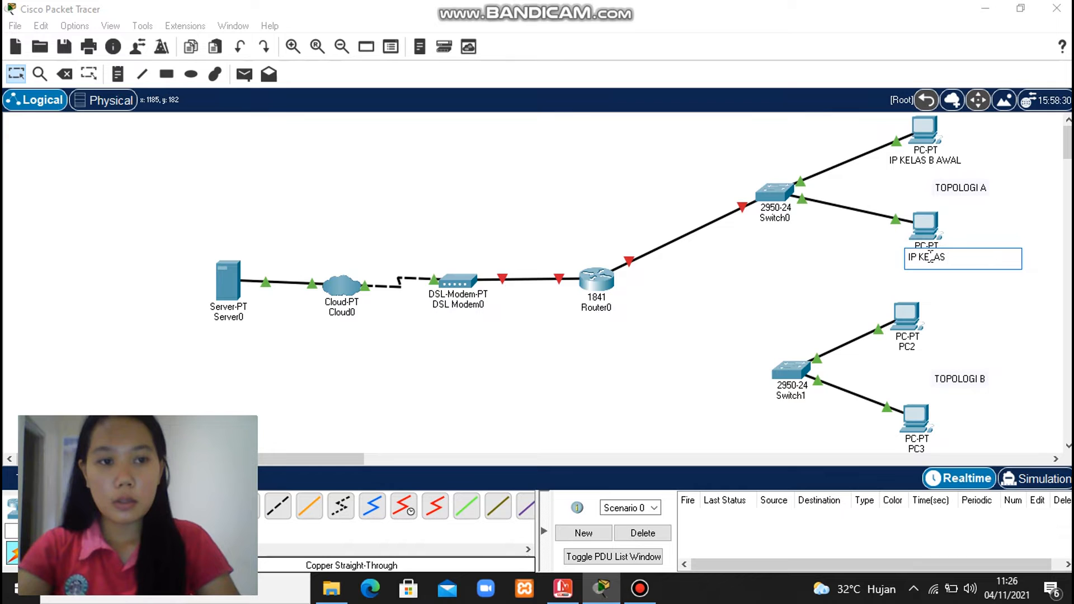
text( B AKHIR)
key(Return)
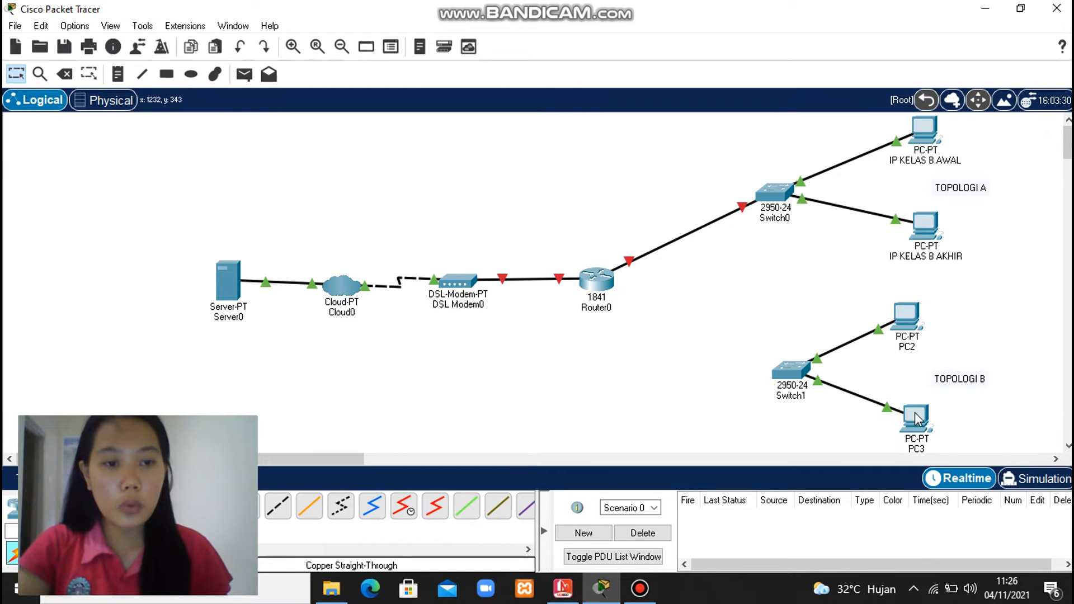
Step: Rename PC2 as "IP KELAS C AWAL"
click(917, 347)
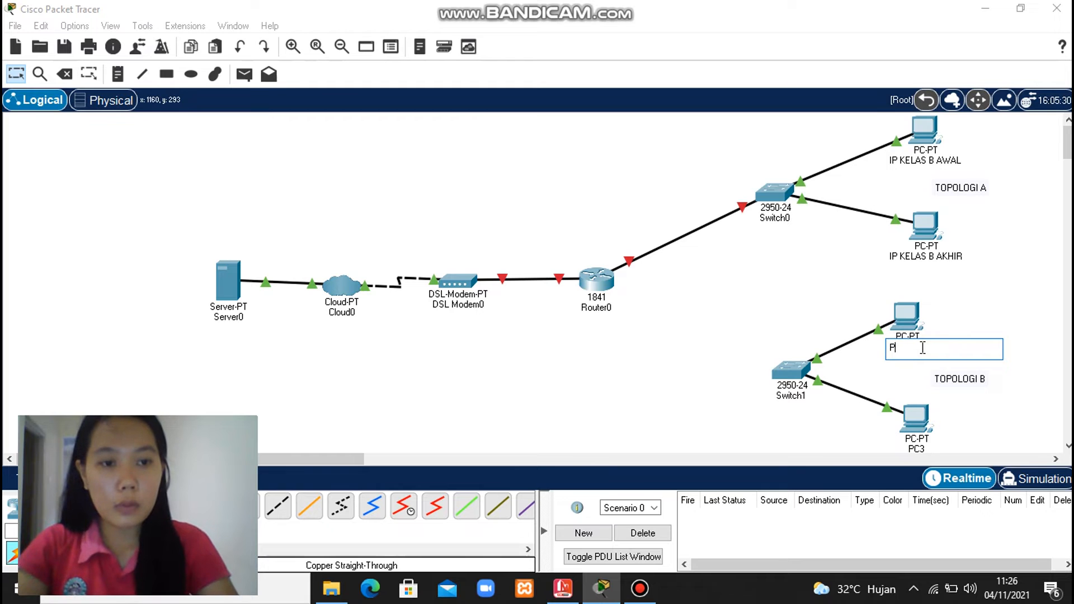
text(IP KELAS )
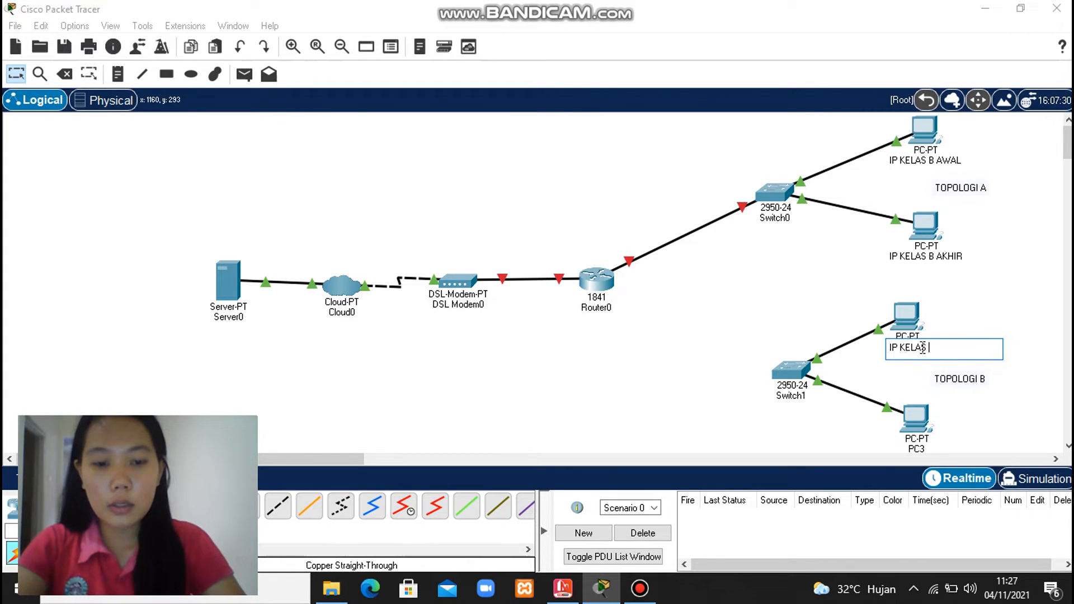
text(C AWAL)
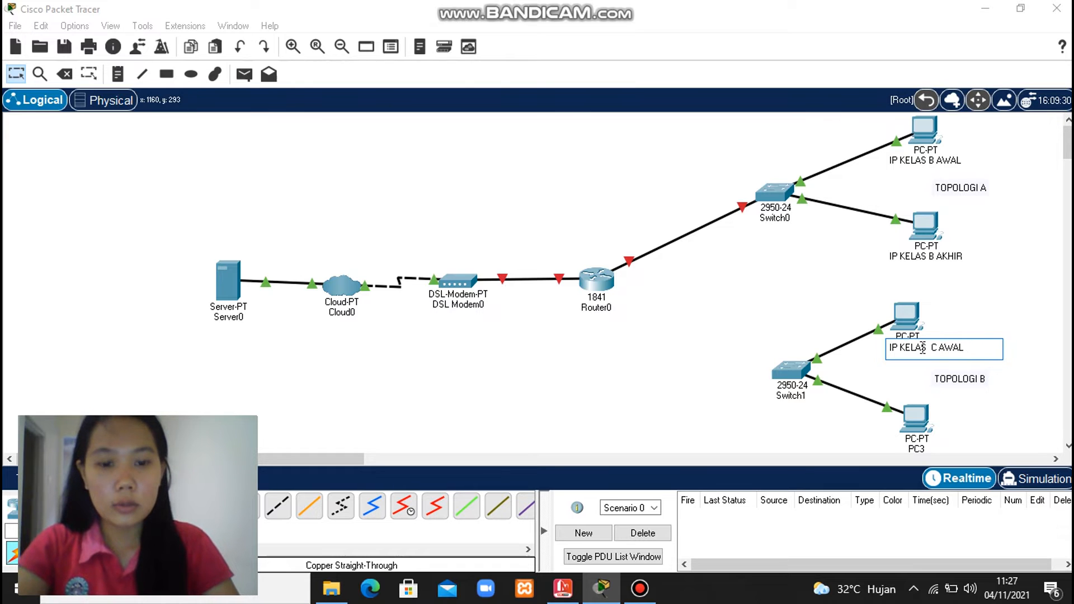
key(Return)
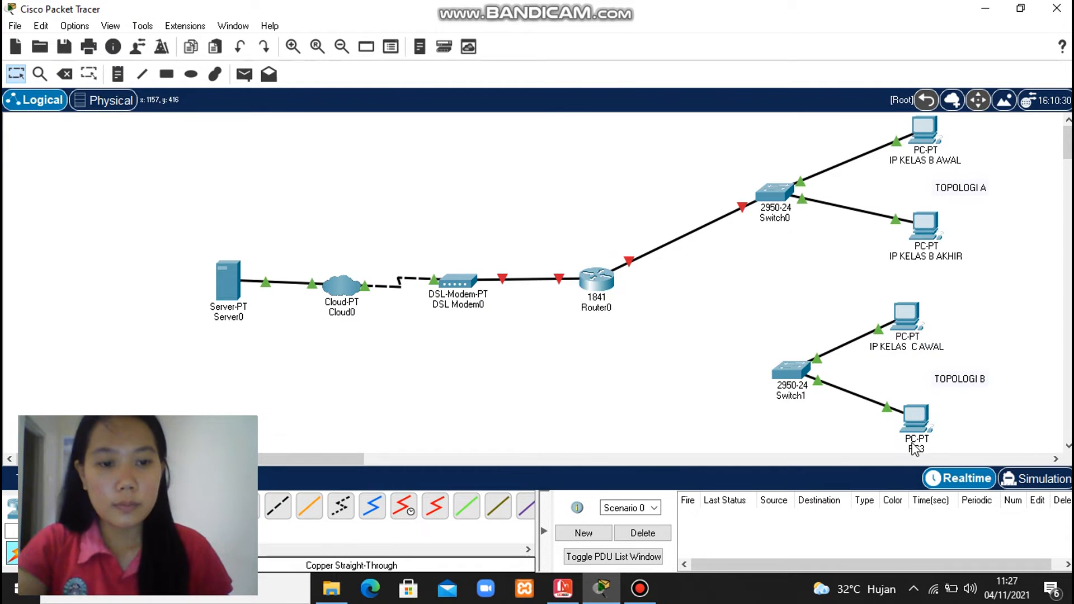
Step: Rename PC3 as "IP KELAS C AKHIR"
click(923, 449)
click(923, 449)
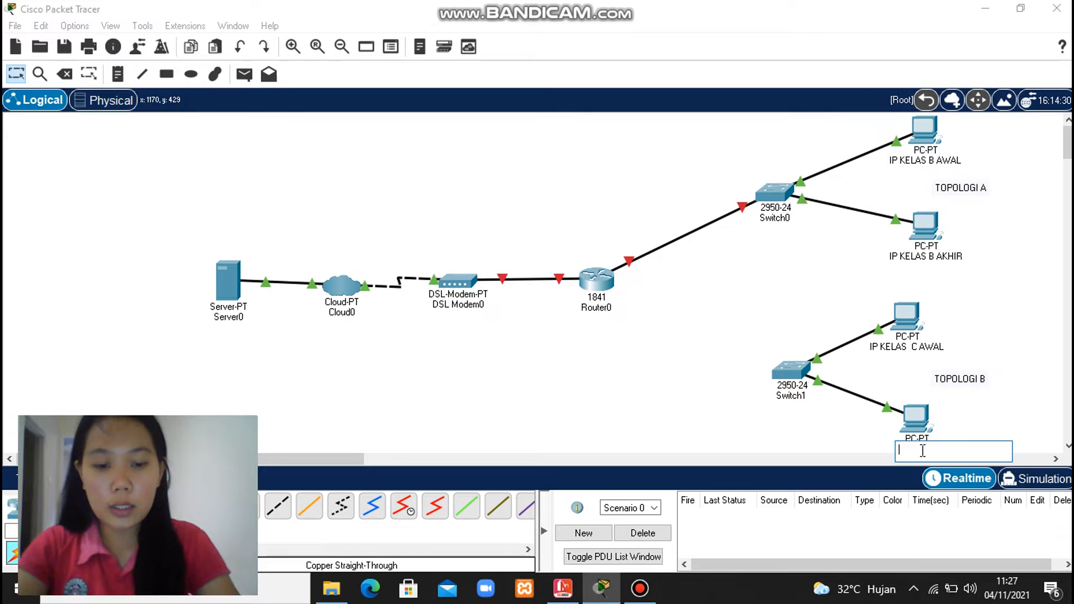
text(IP KELAS )
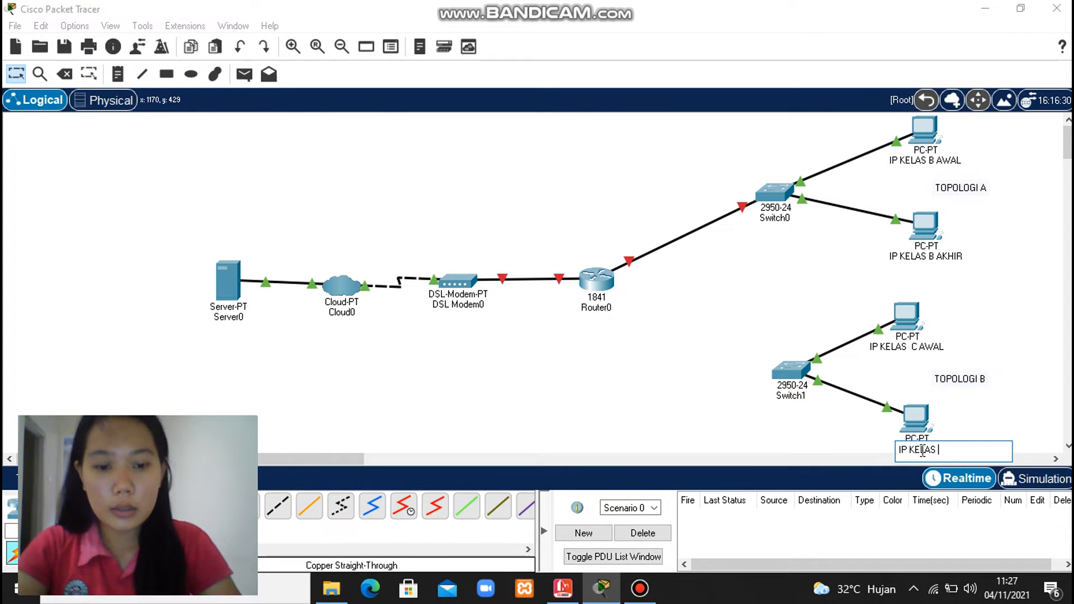
text(C AKHIR)
key(Return)
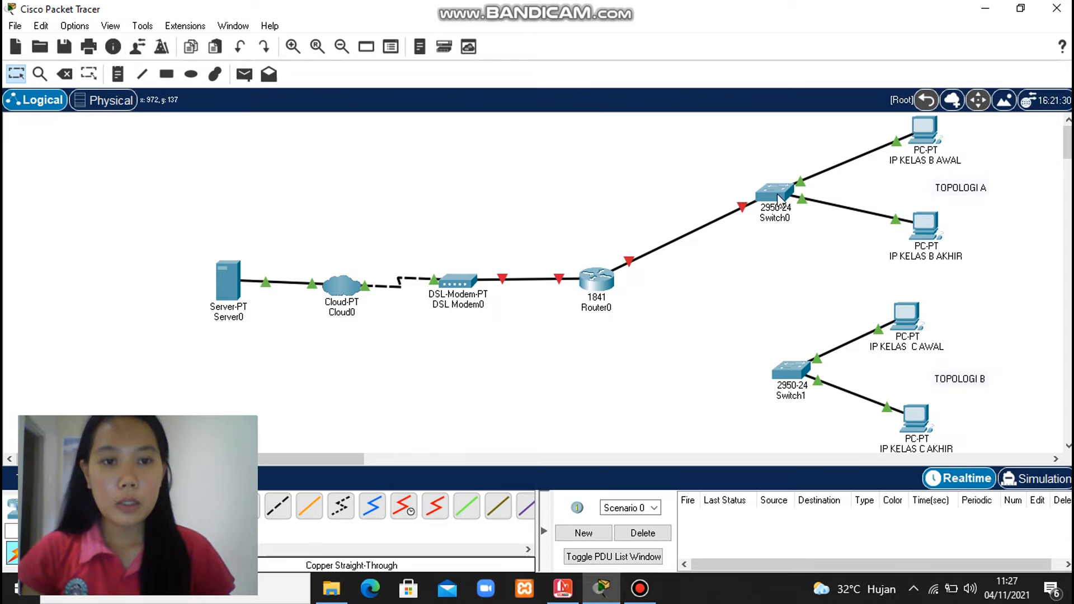
Step: Rename Switch0 as "Switch B" and Switch1 as "Switch C"
click(786, 220)
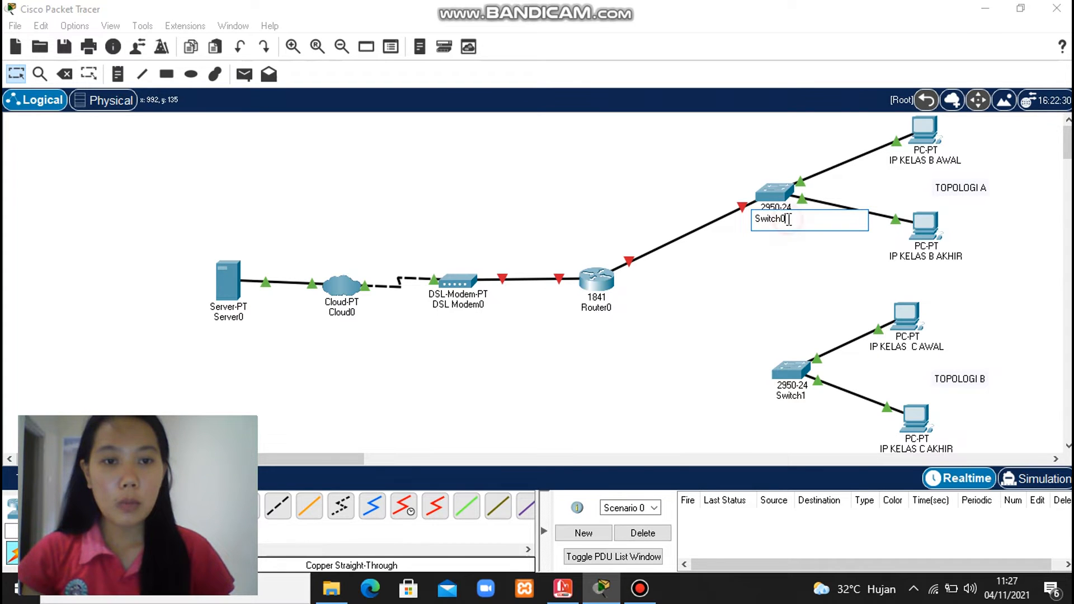
key(BackSpace)
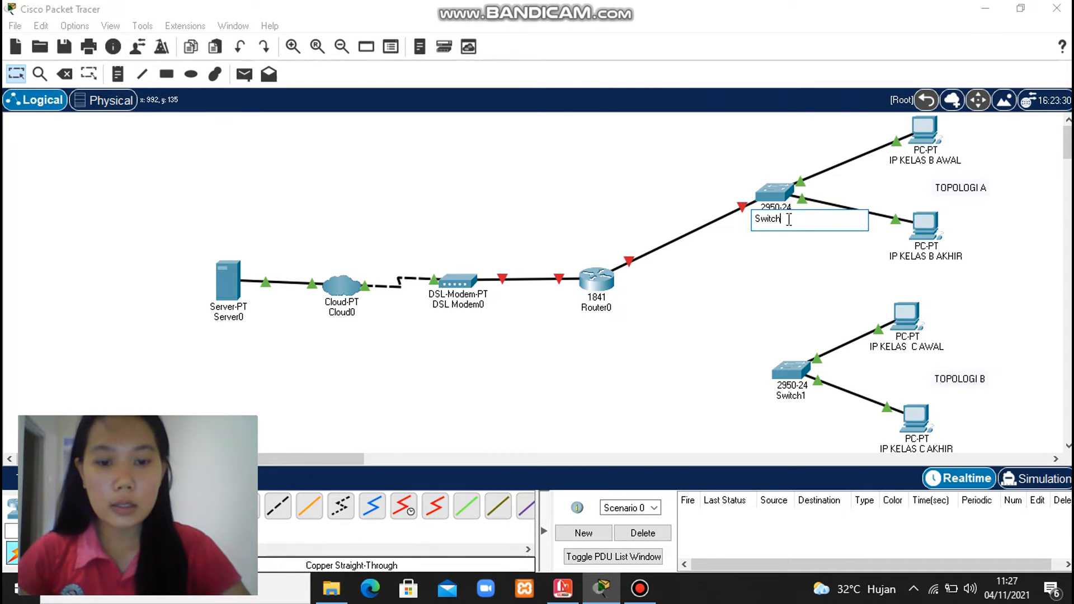
text(B)
key(Return)
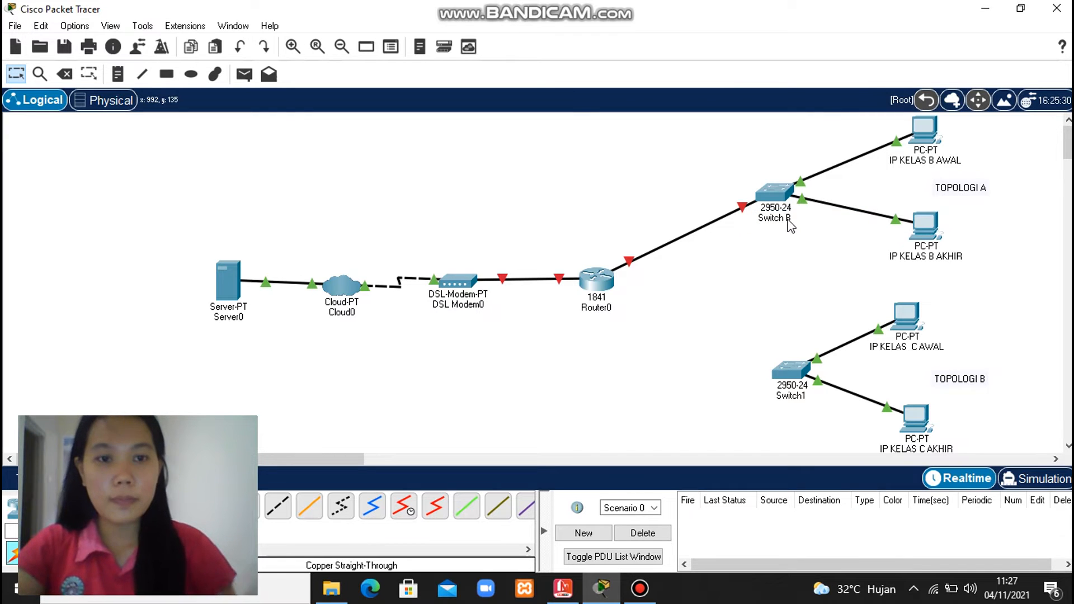
click(806, 395)
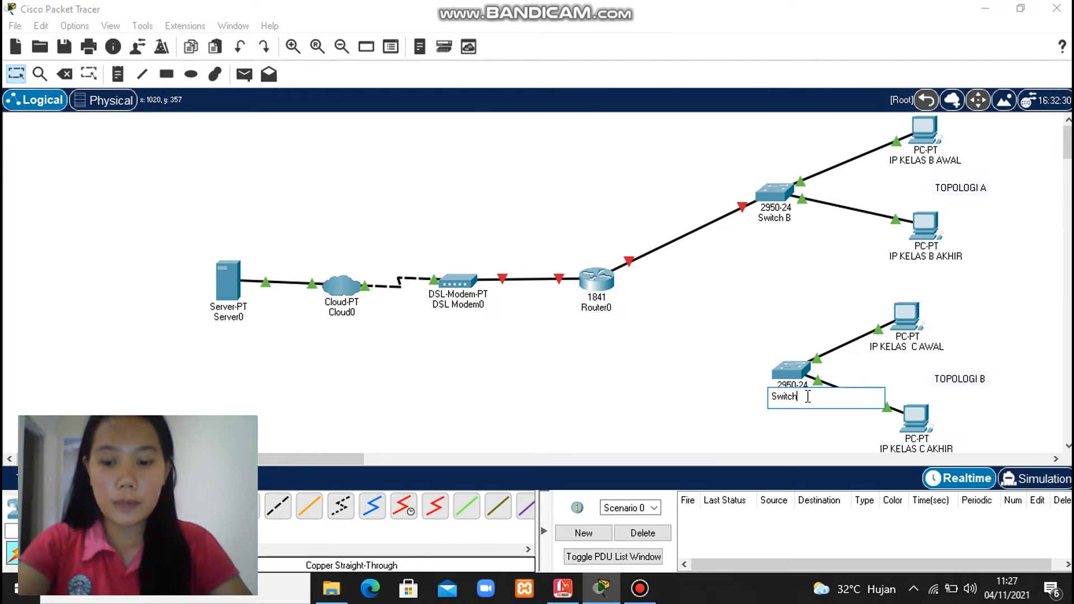
key(Return)
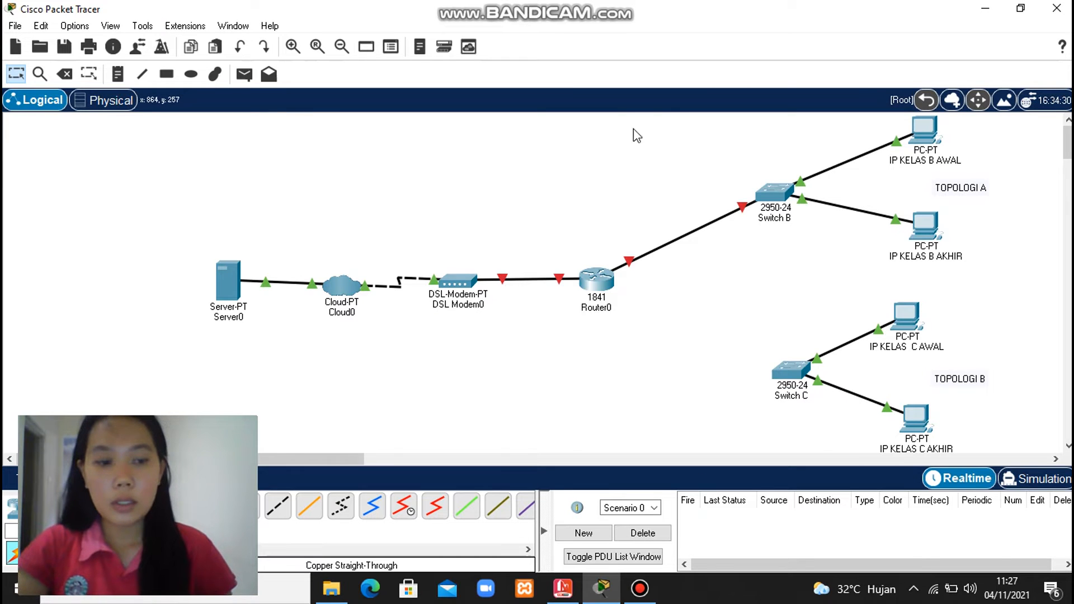
Step: Rename Server0 as "Server KELAS A"
click(243, 316)
click(242, 319)
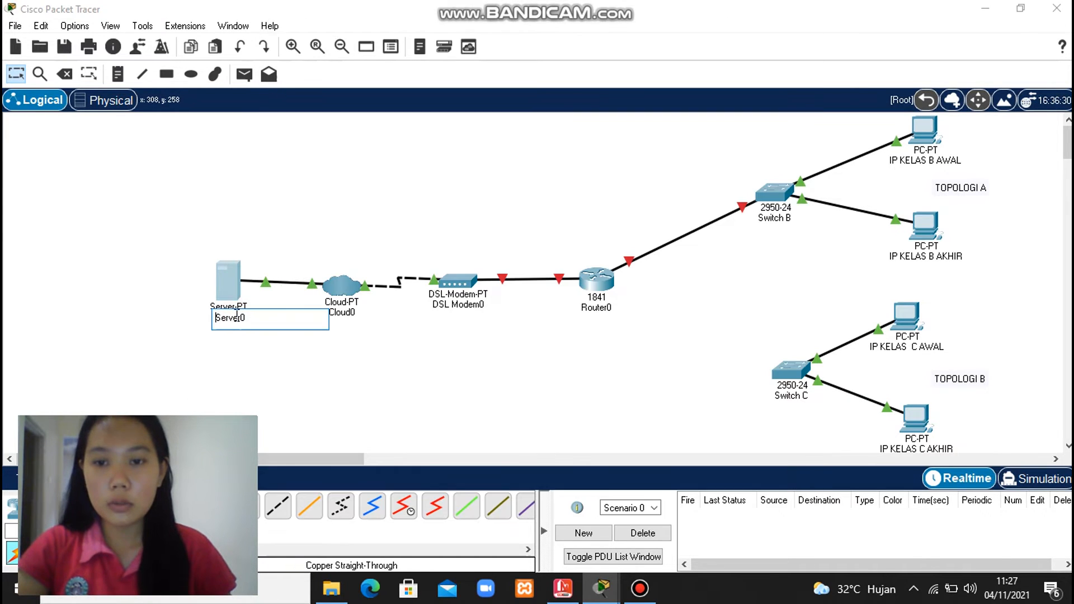
key(BackSpace)
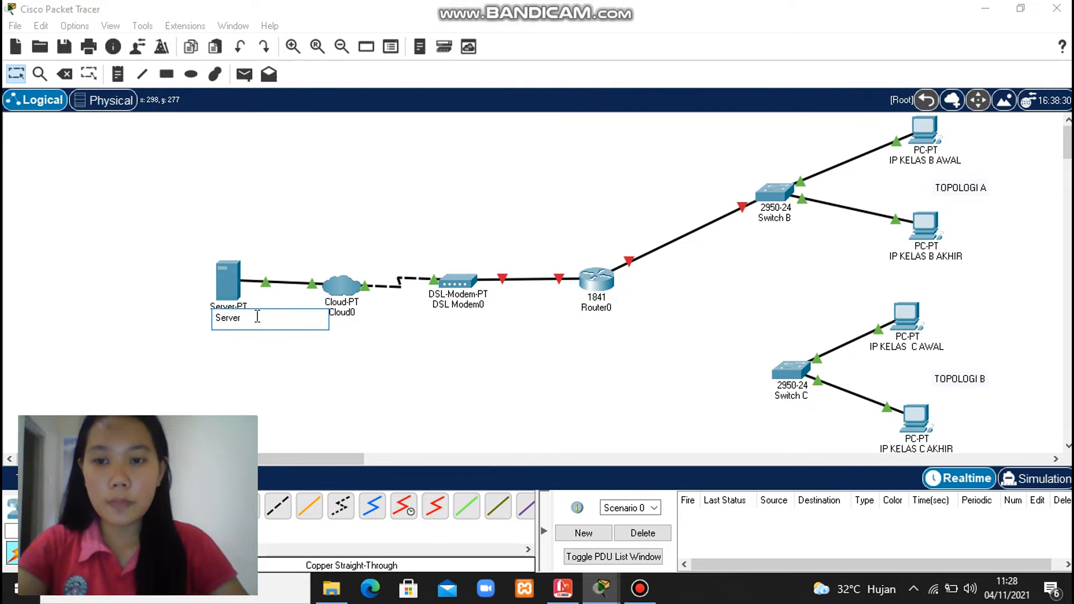
text(KEL)
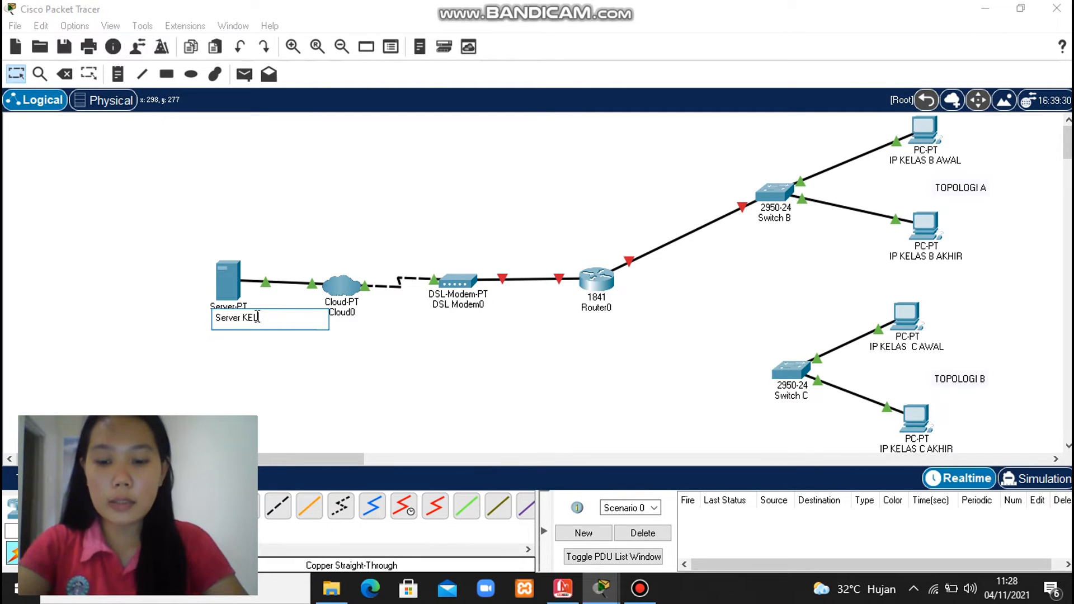
text(AS A)
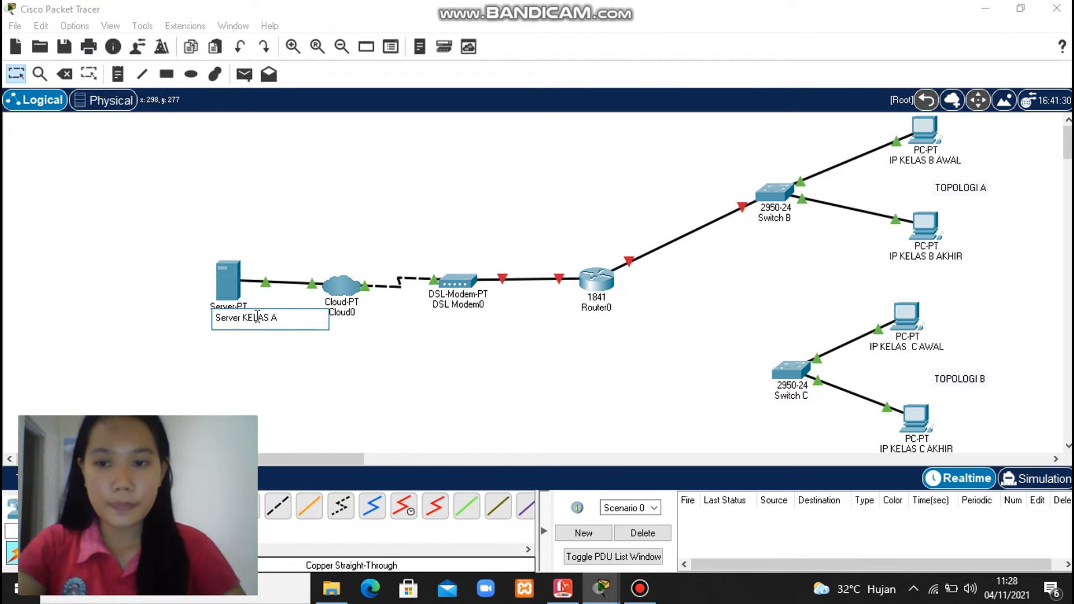
key(Return)
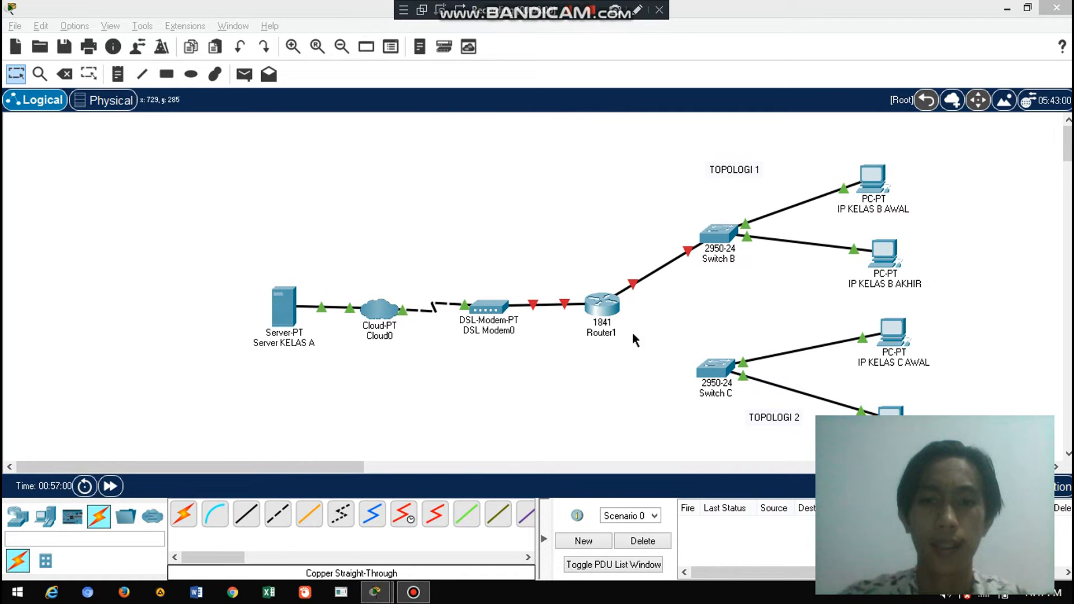
Step: In Router1's command-line interface, decline the initial configuration dialog with "n" and enter privileged mode with the command "en"
click(606, 296)
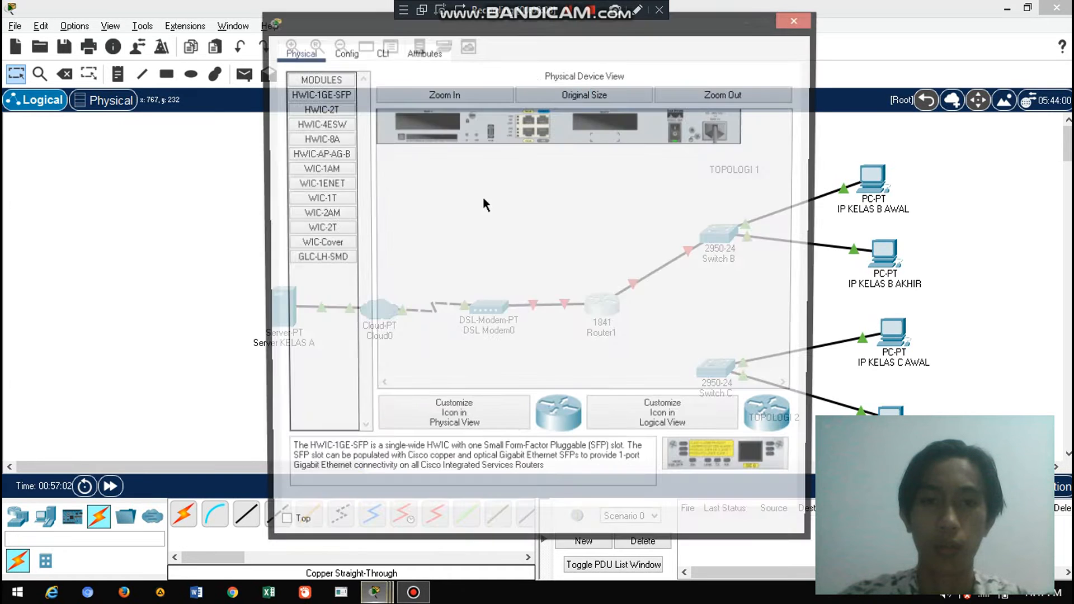
click(386, 55)
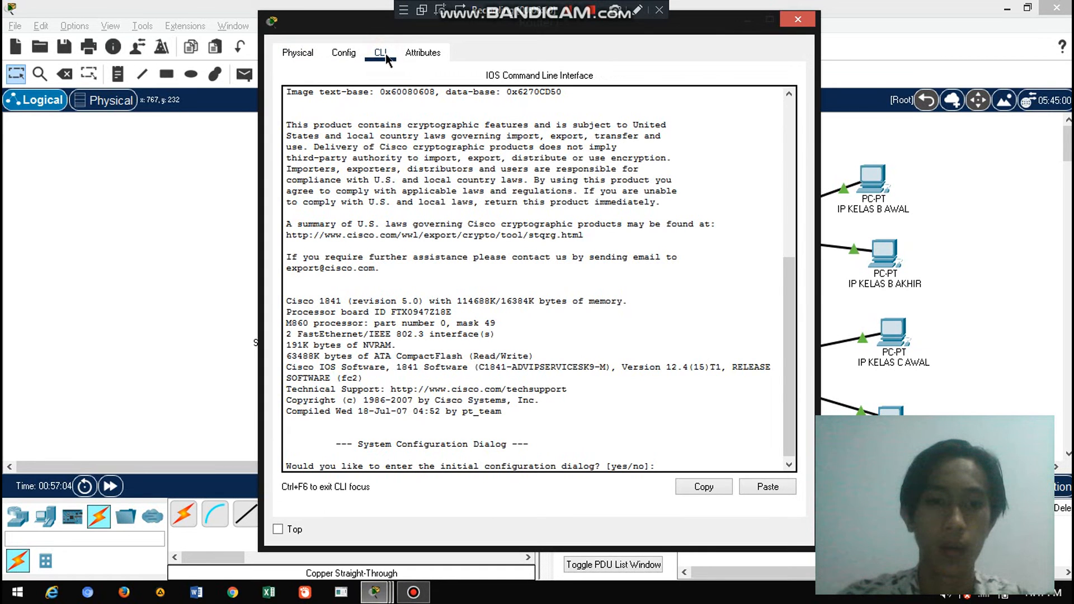
text(n)
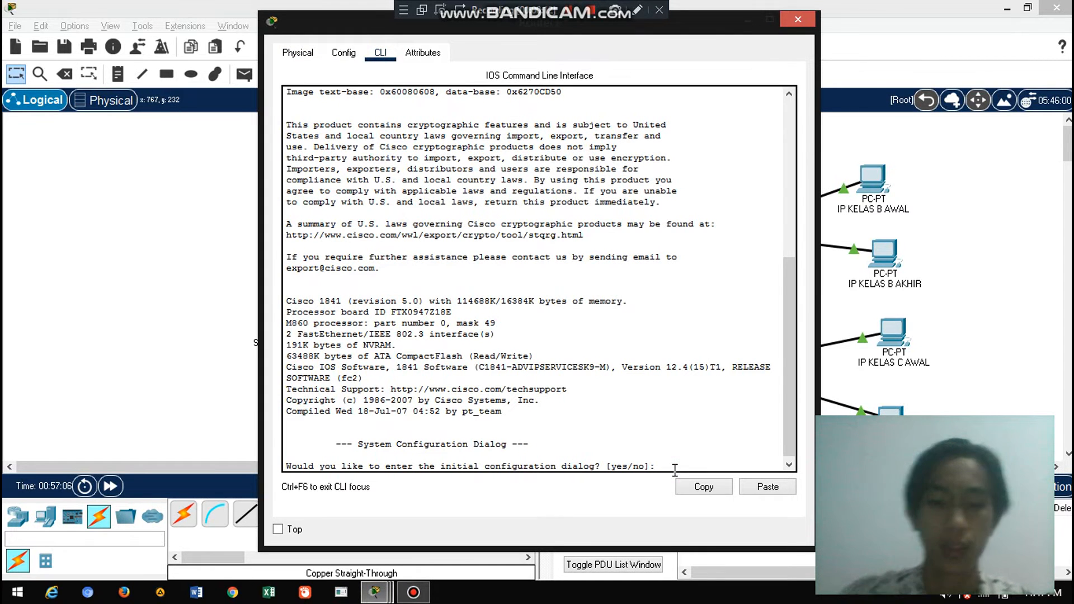
key(Return)
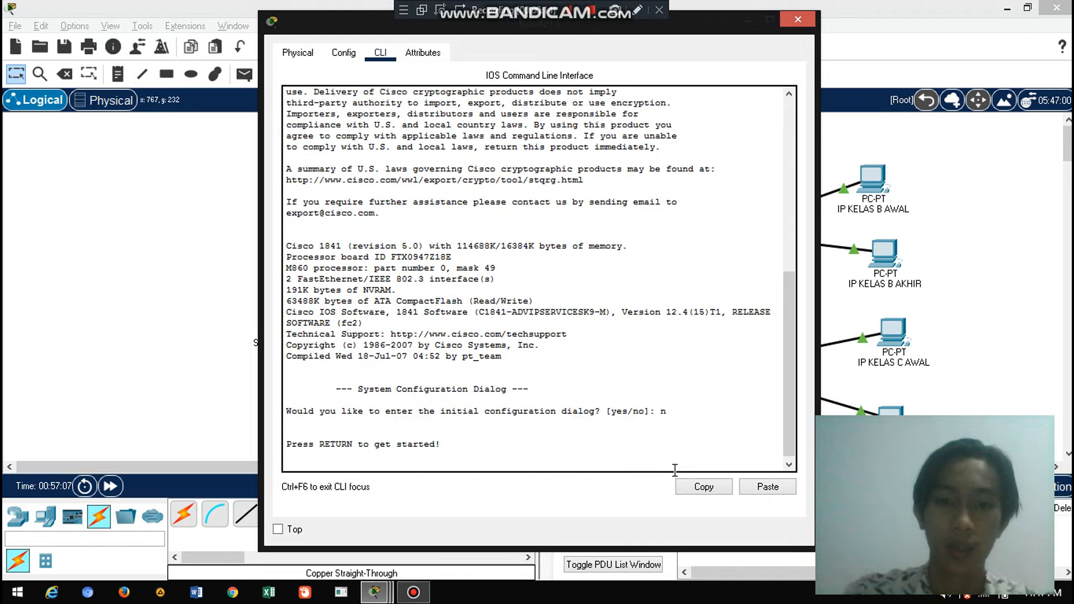
key(Return)
text(en)
key(Return)
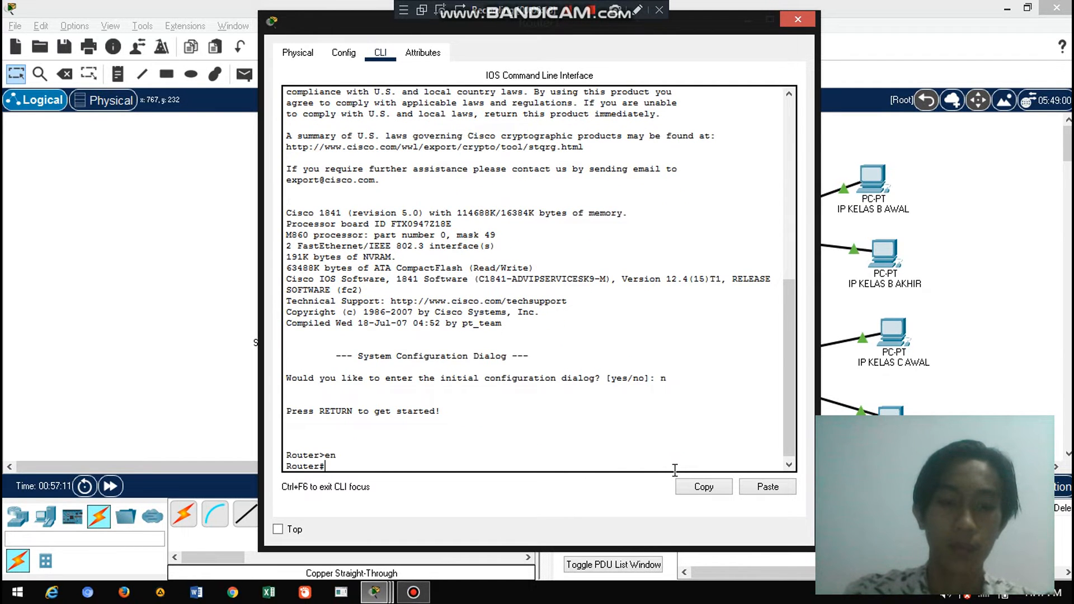
Step: Enter the router's global configuration mode with "conf t" and its first FastEthernet interface with "int fa0/0"
text(conf t)
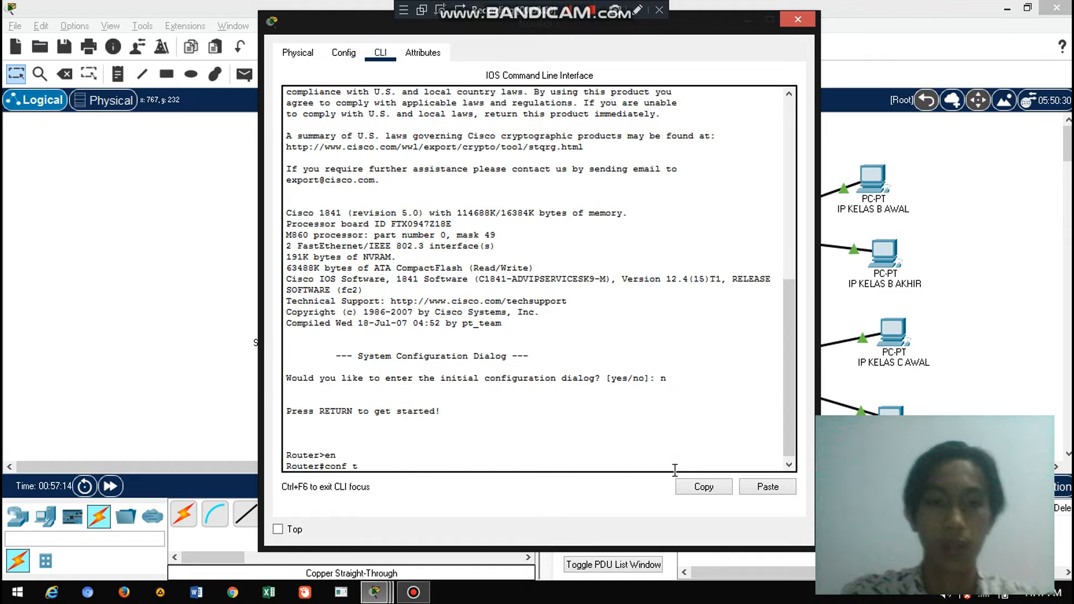
key(Return)
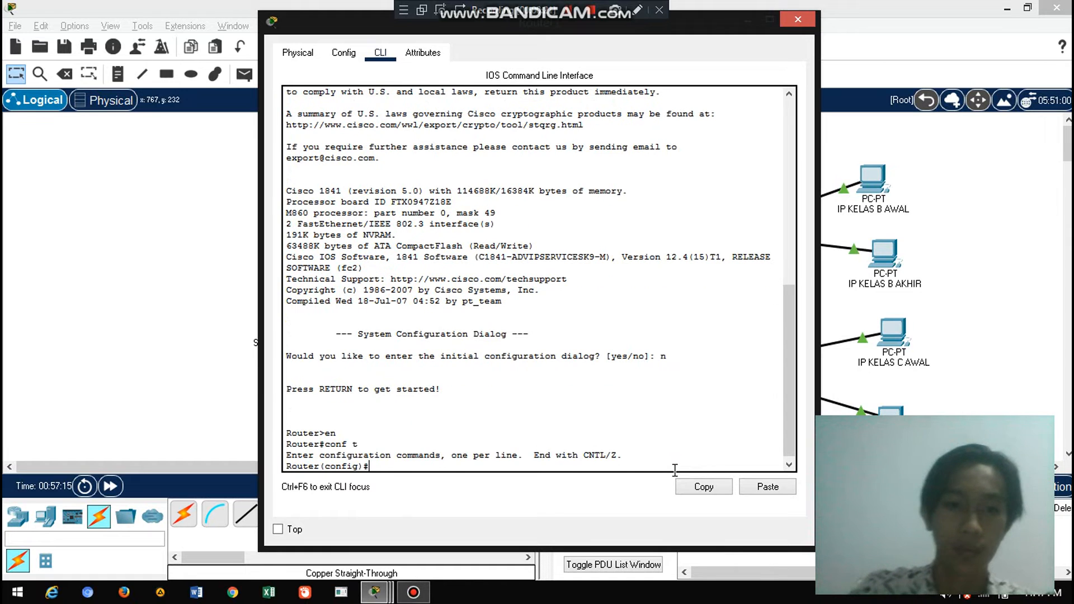
text(int )
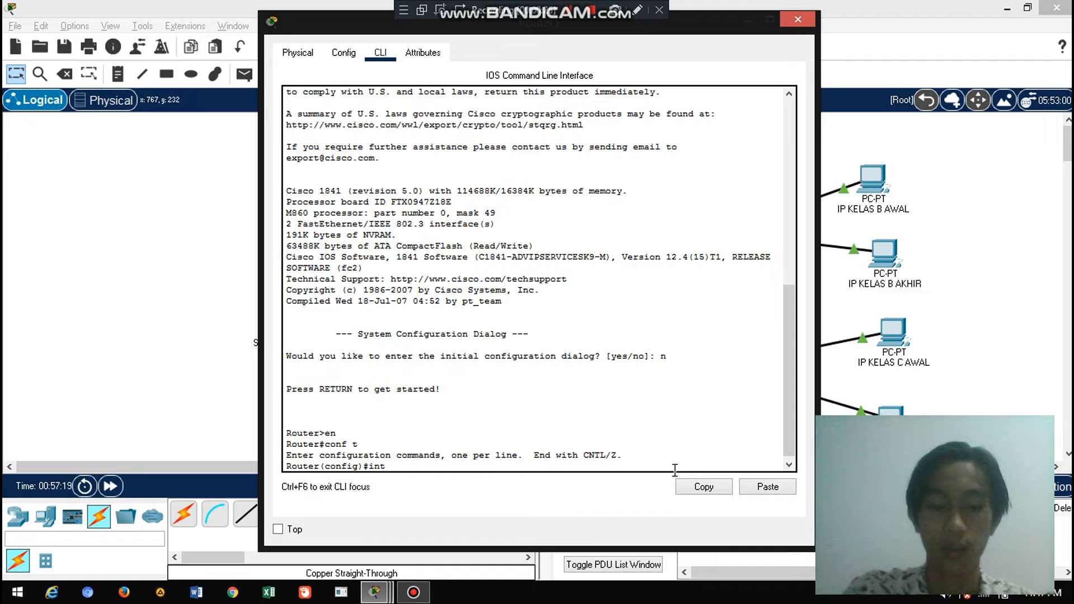
text(e)
key(BackSpace)
text(fa0/0)
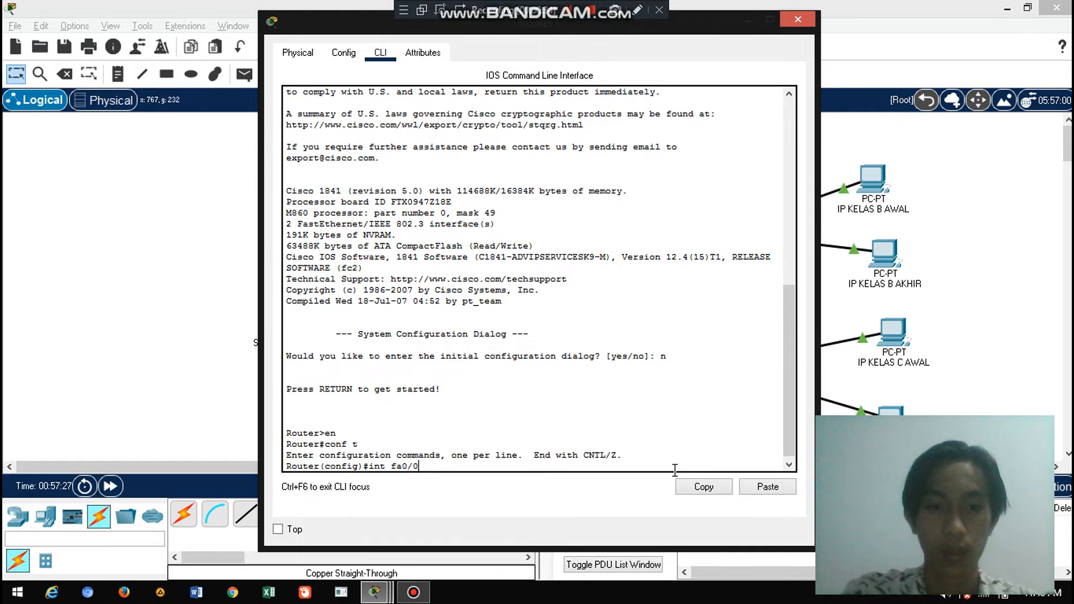
key(Return)
Step: Leave the router's configuration mode with "end" and save the configuration with "wr"
text(end)
key(Return)
key(Return)
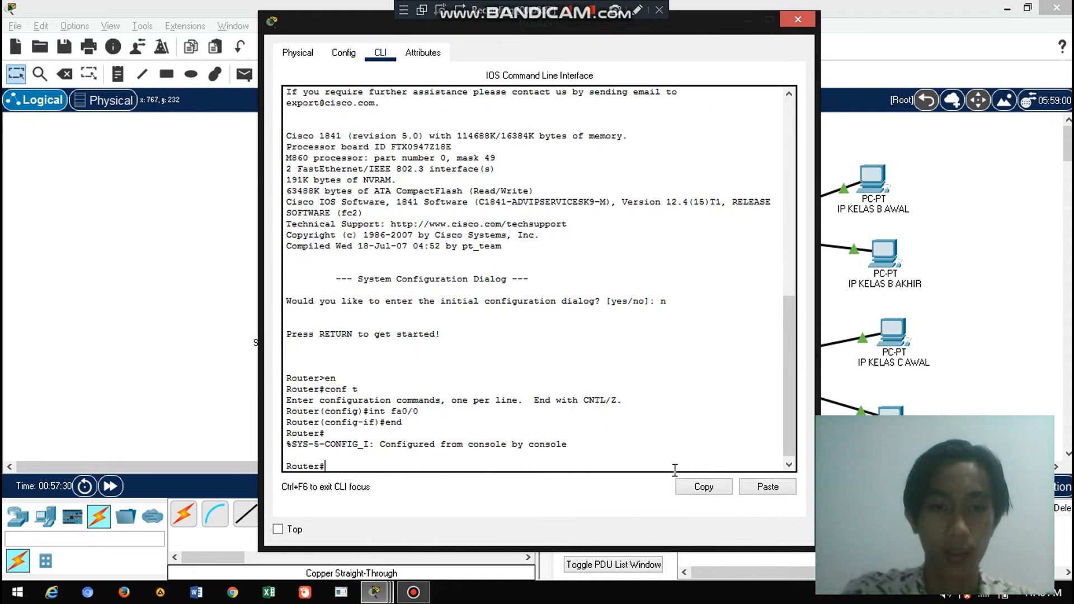
text(wr)
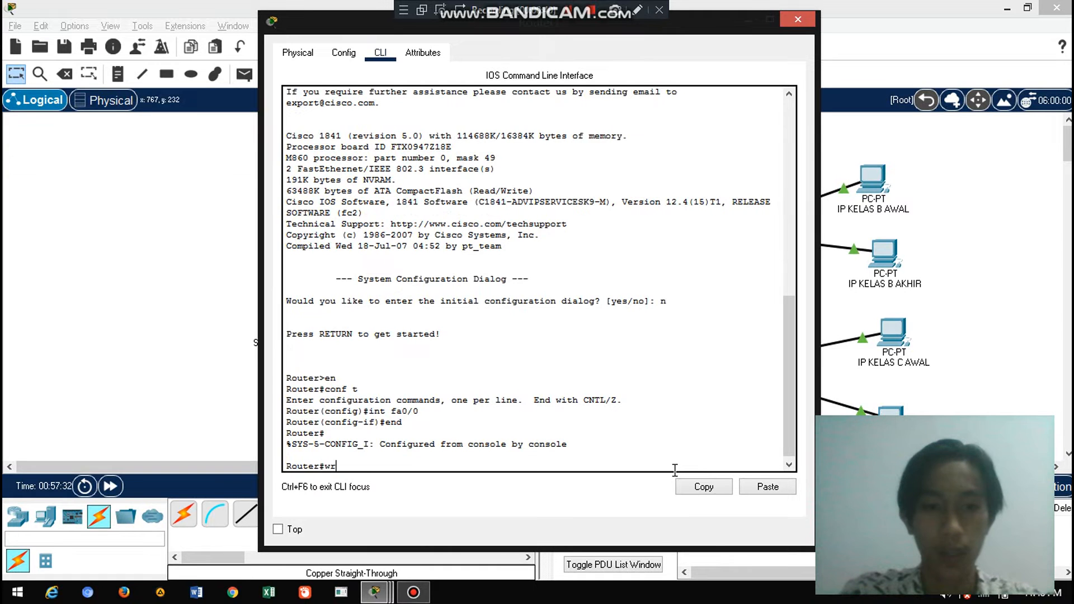
key(Return)
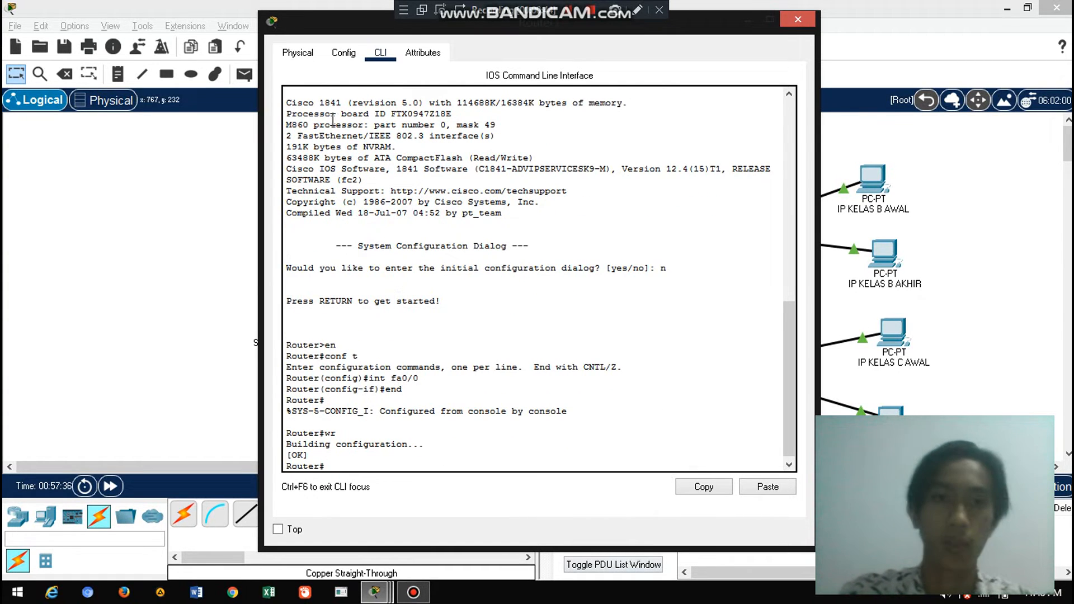
Step: With Router1 powered off, install a WIC-1ENET module in the empty slot nearest the power switch, and power the router back on
click(302, 53)
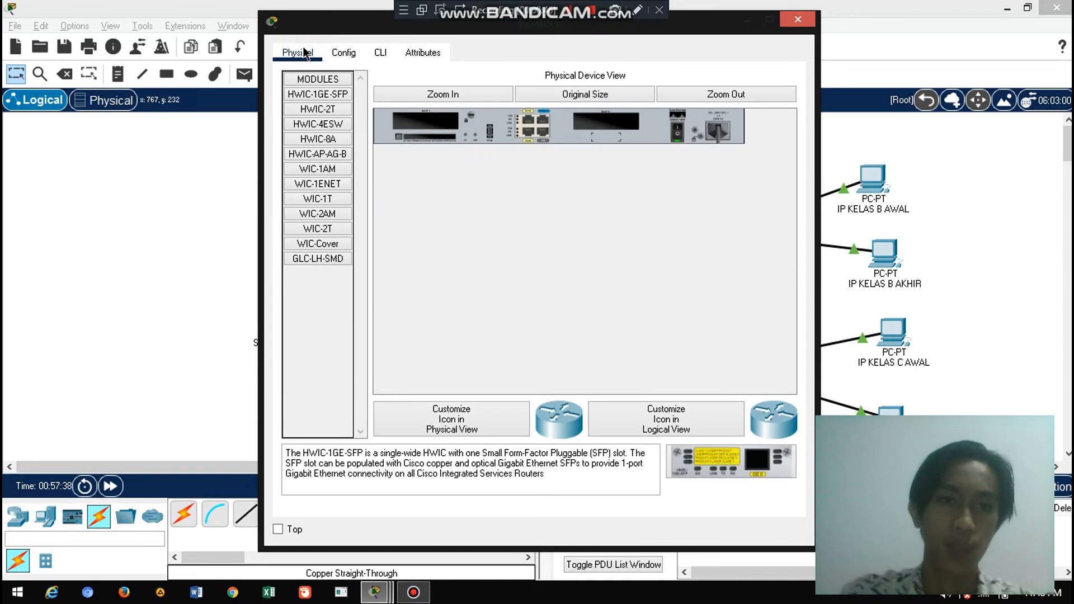
click(331, 188)
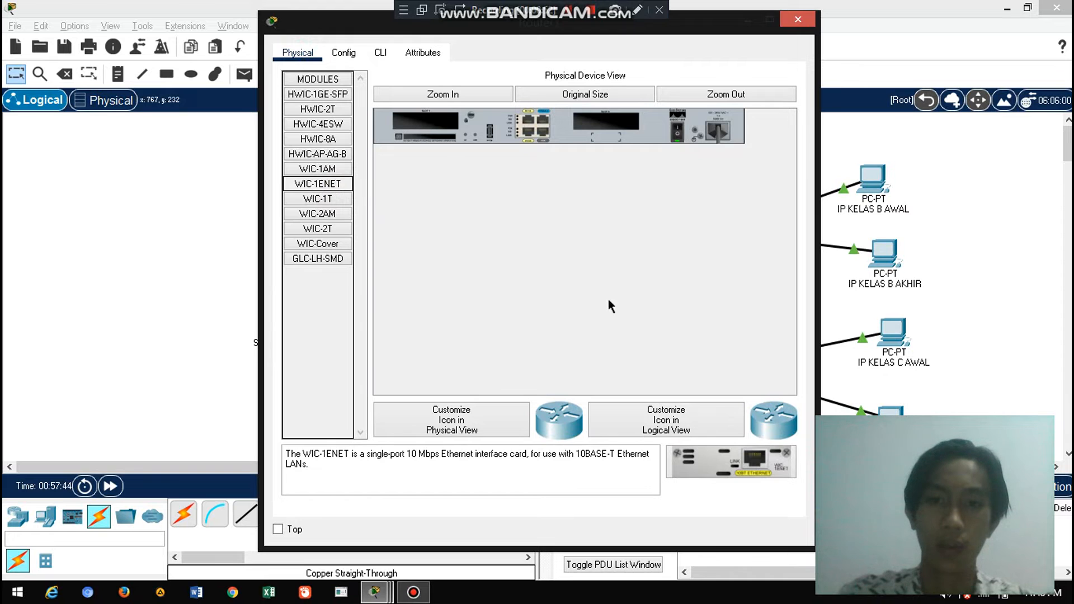
click(680, 133)
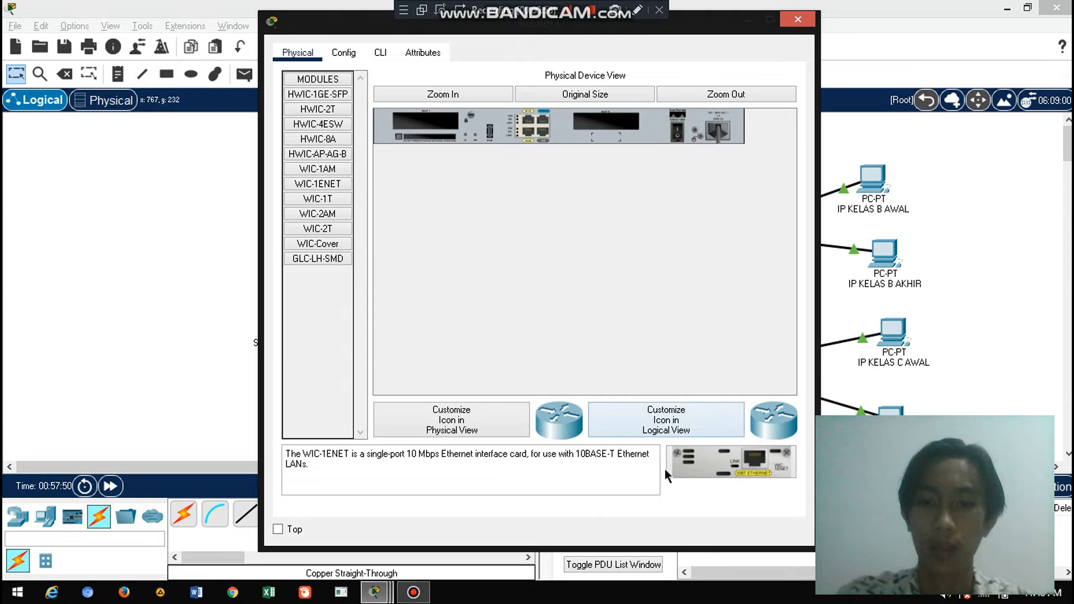
drag(710, 472, 609, 126)
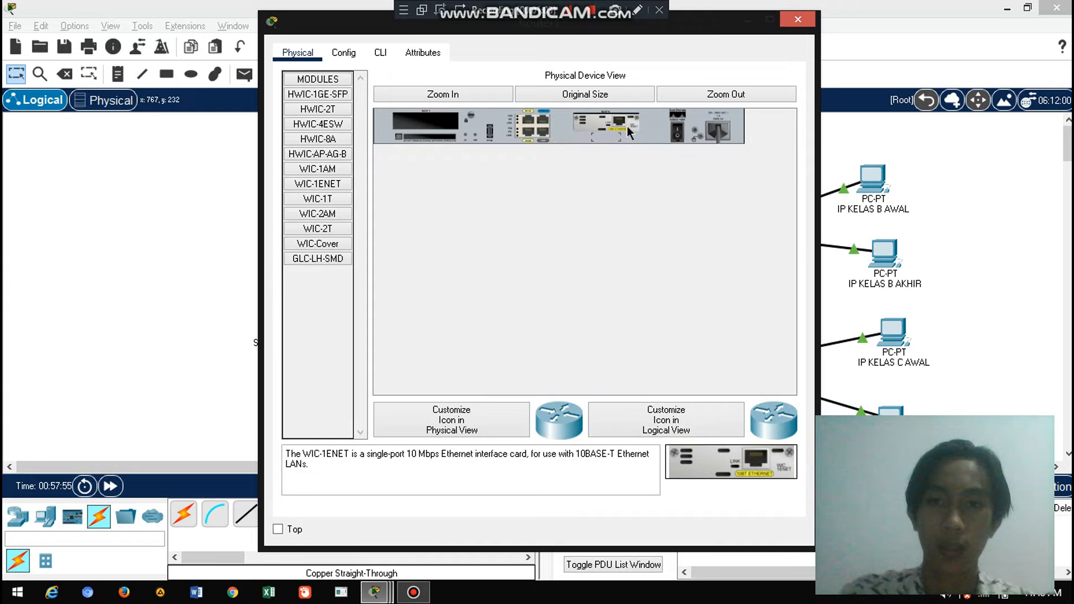
click(678, 135)
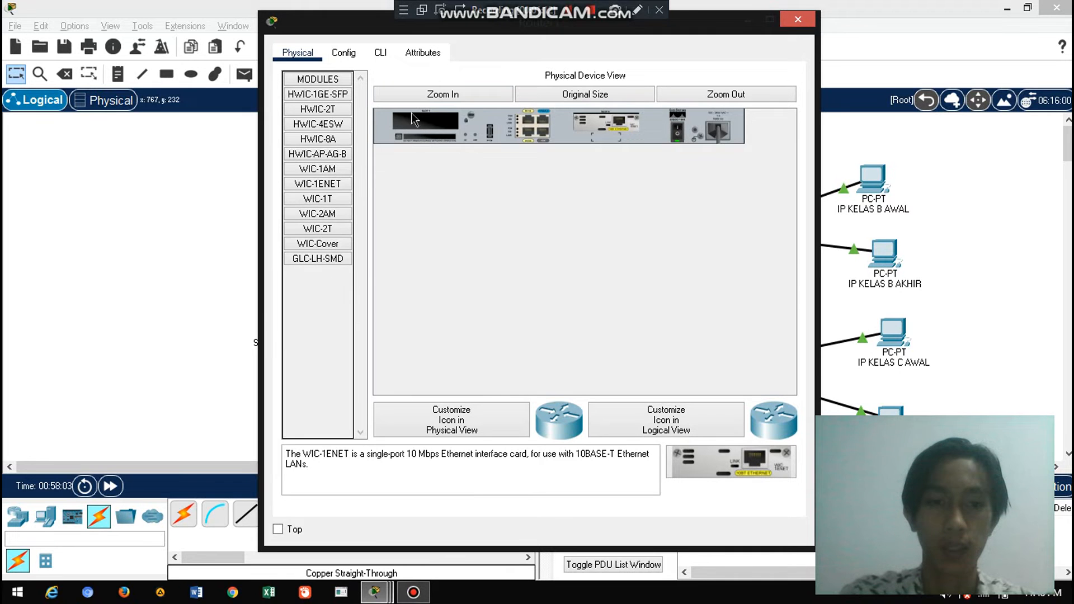
click(344, 53)
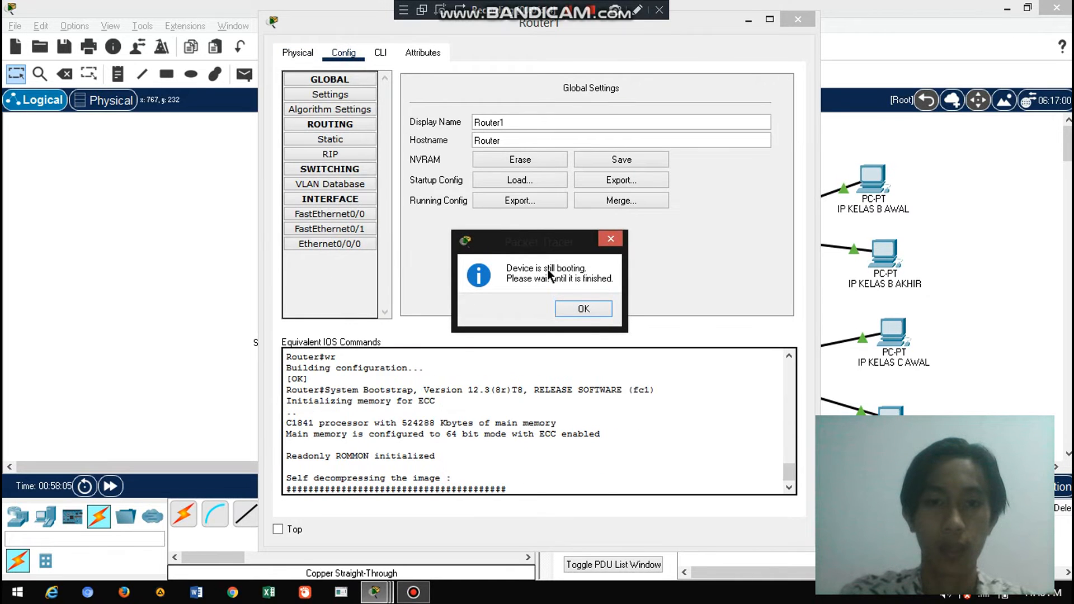
click(591, 307)
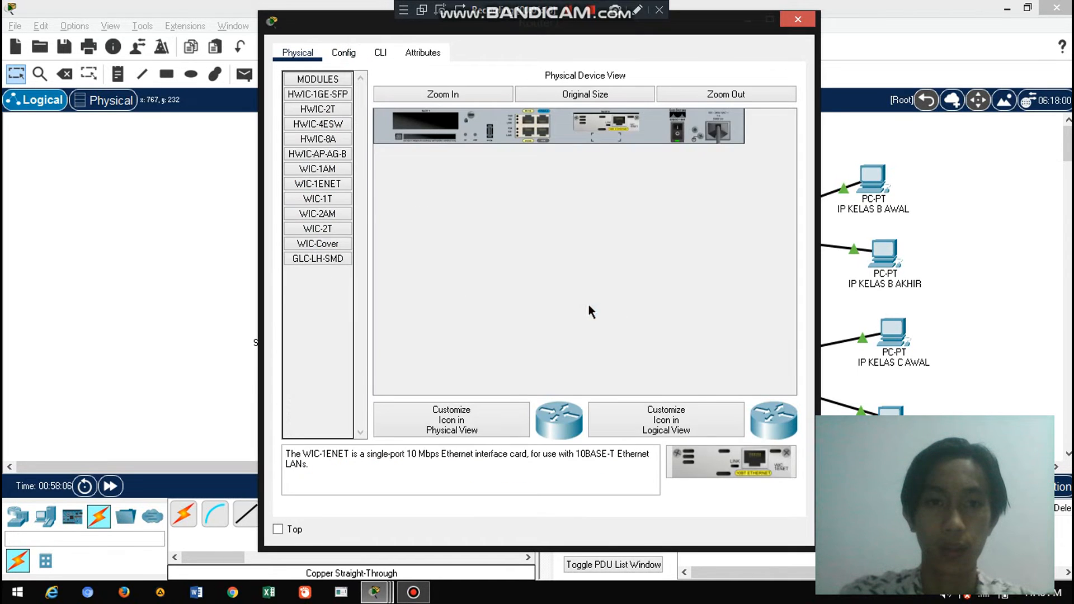
click(355, 53)
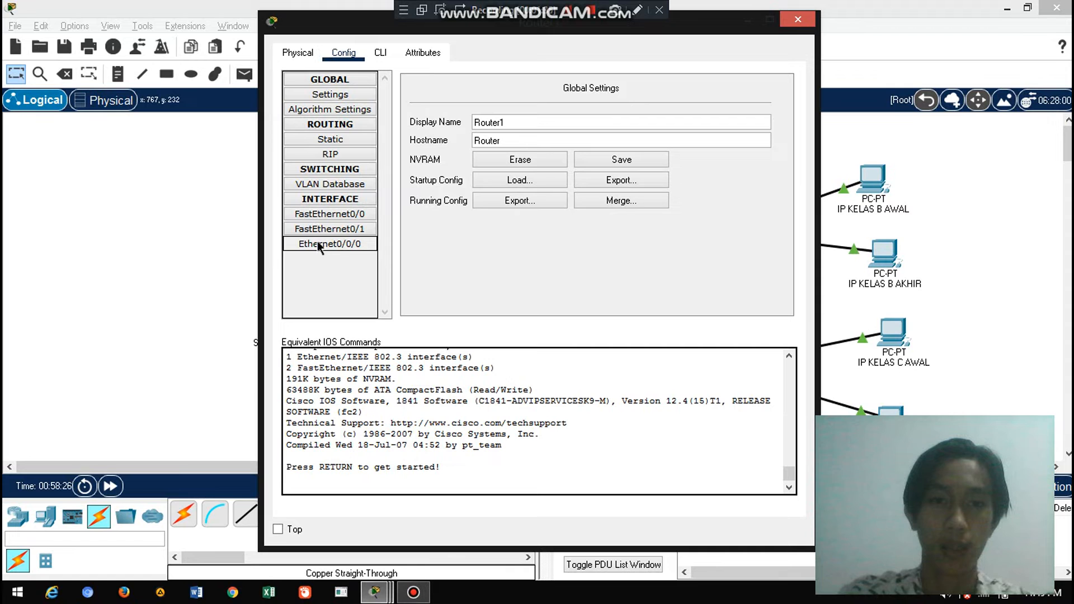
click(801, 18)
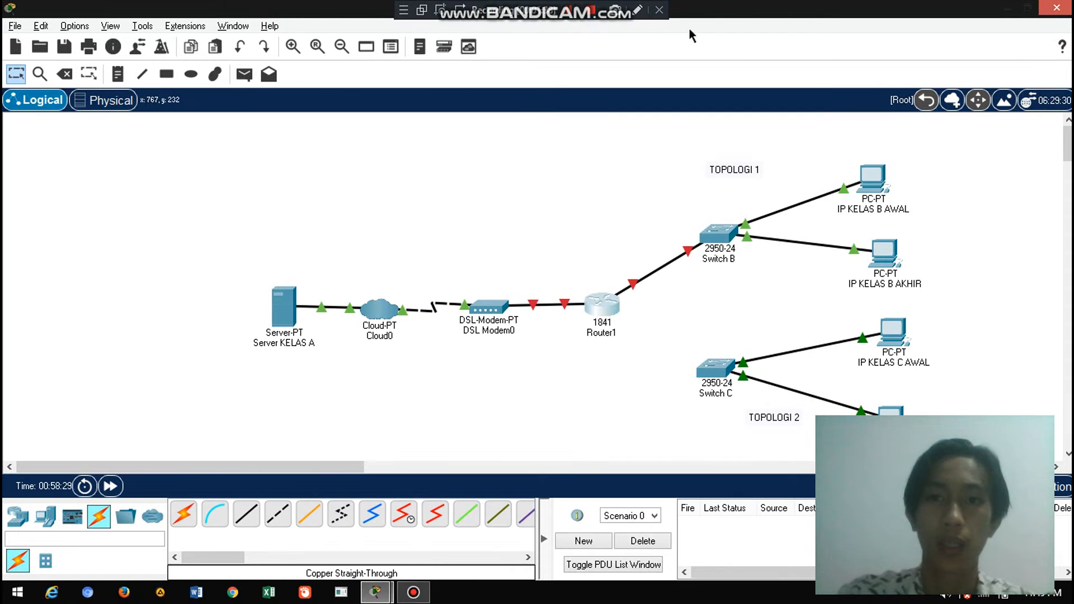
Step: Connect Switch C's FastEthernet0/3 port to Router1's Ethernet0/0/0 port with a copper straight-through cable
click(248, 525)
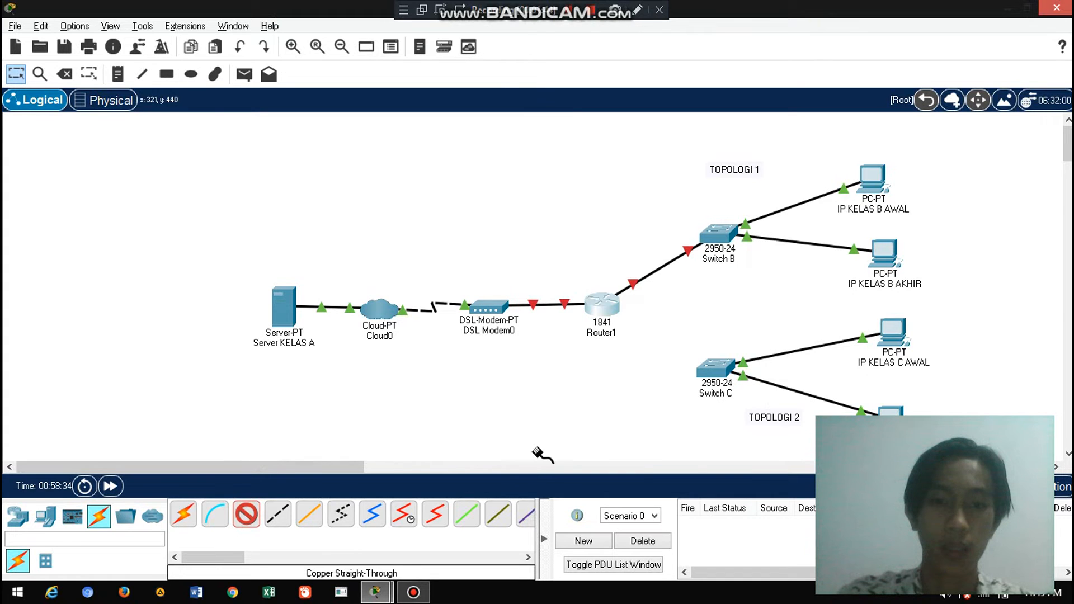
click(725, 368)
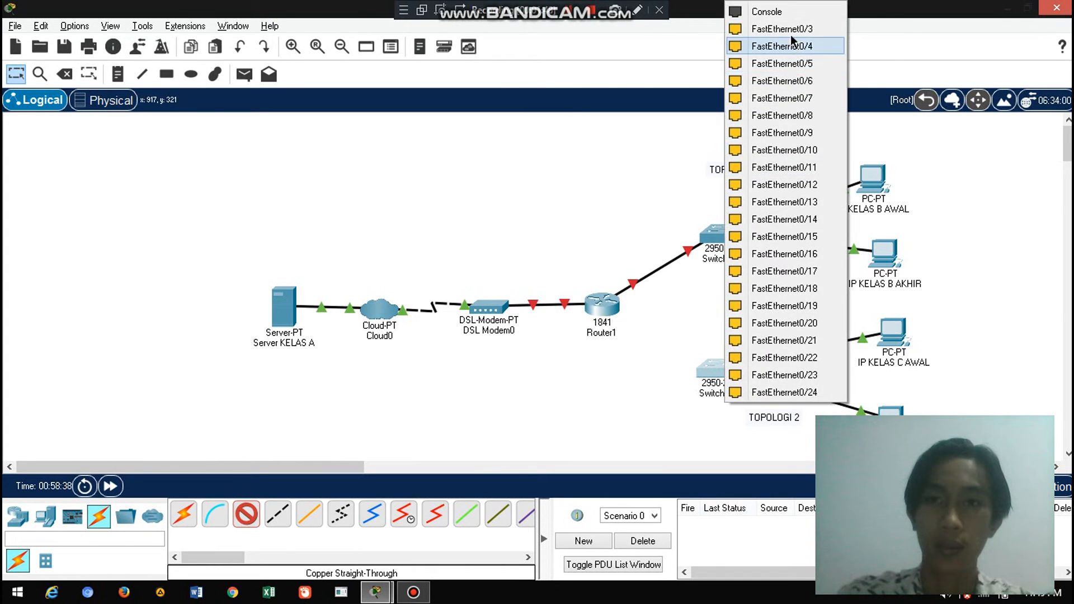
click(791, 35)
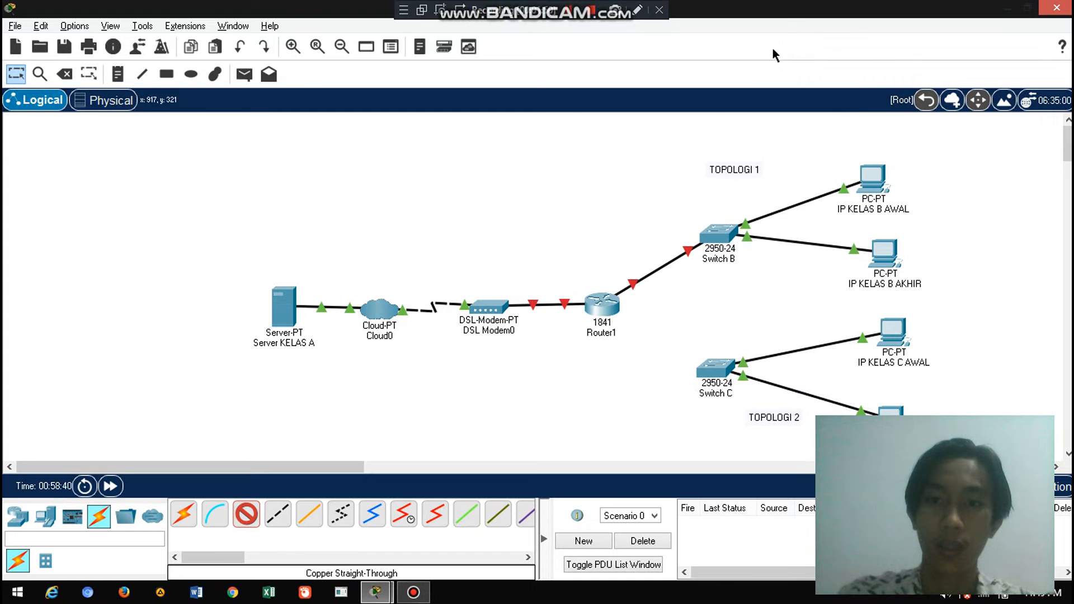
click(609, 306)
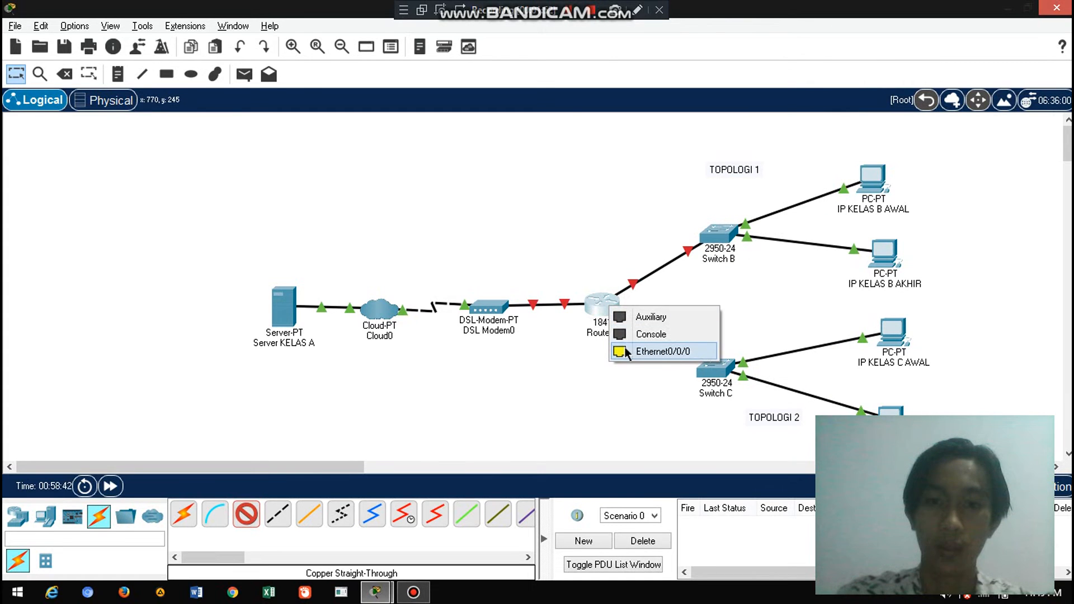
click(625, 349)
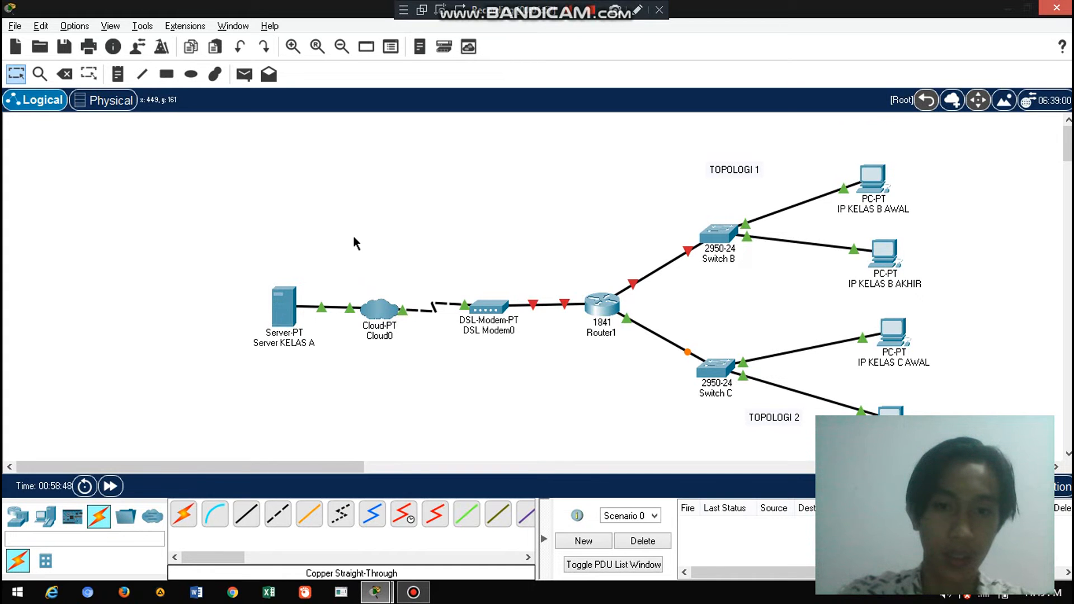
Step: Give Server KELAS A the static IPv4 address 10.10.126.2 with the subnet mask 255.0.0.0
click(283, 317)
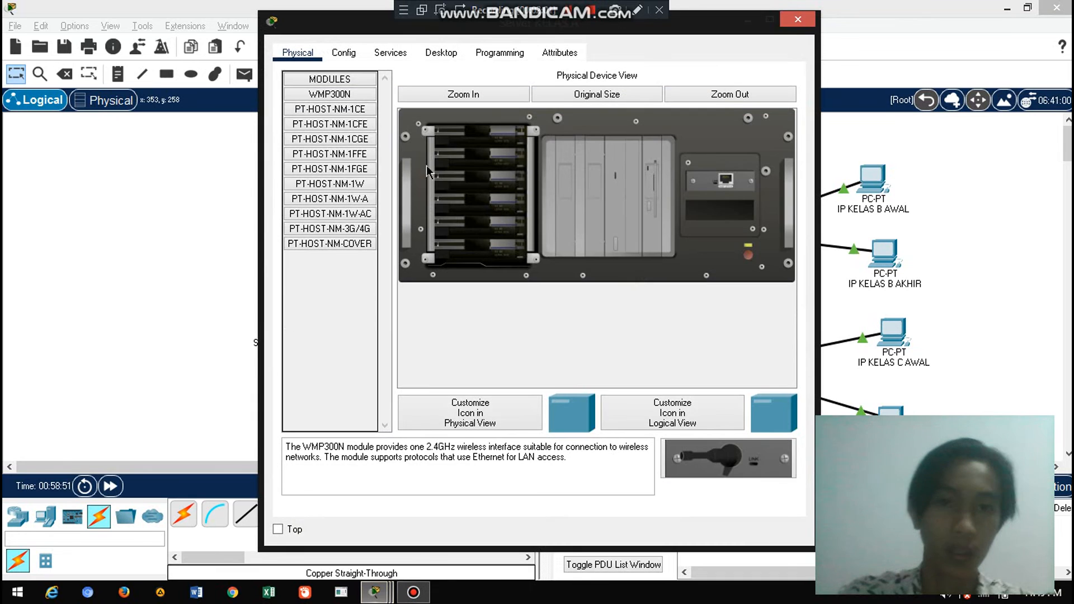
click(436, 45)
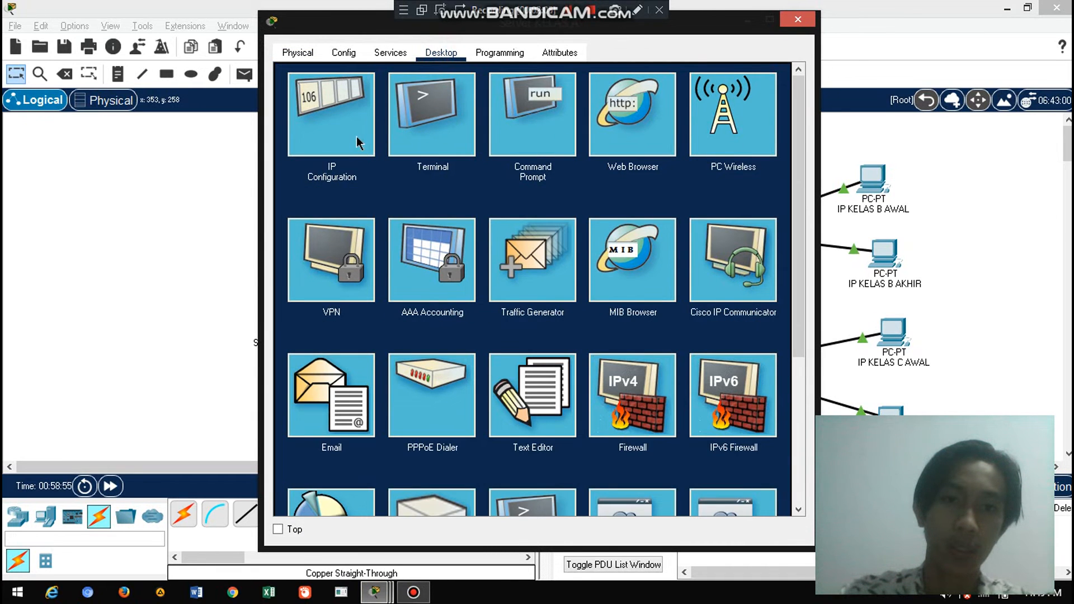
click(334, 126)
click(486, 140)
text(10)
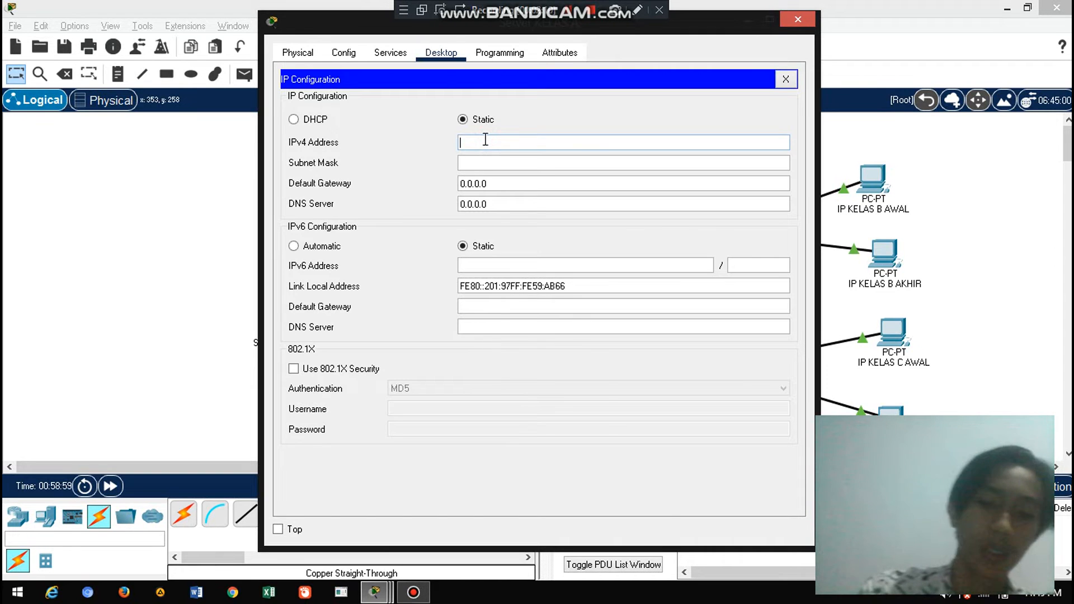
text(.10)
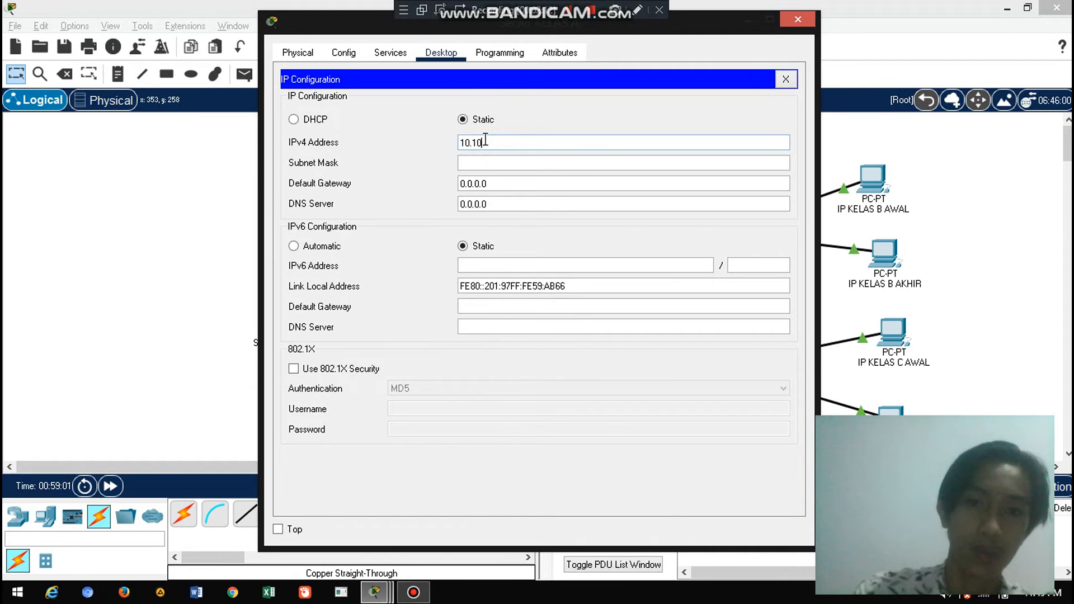
text(.)
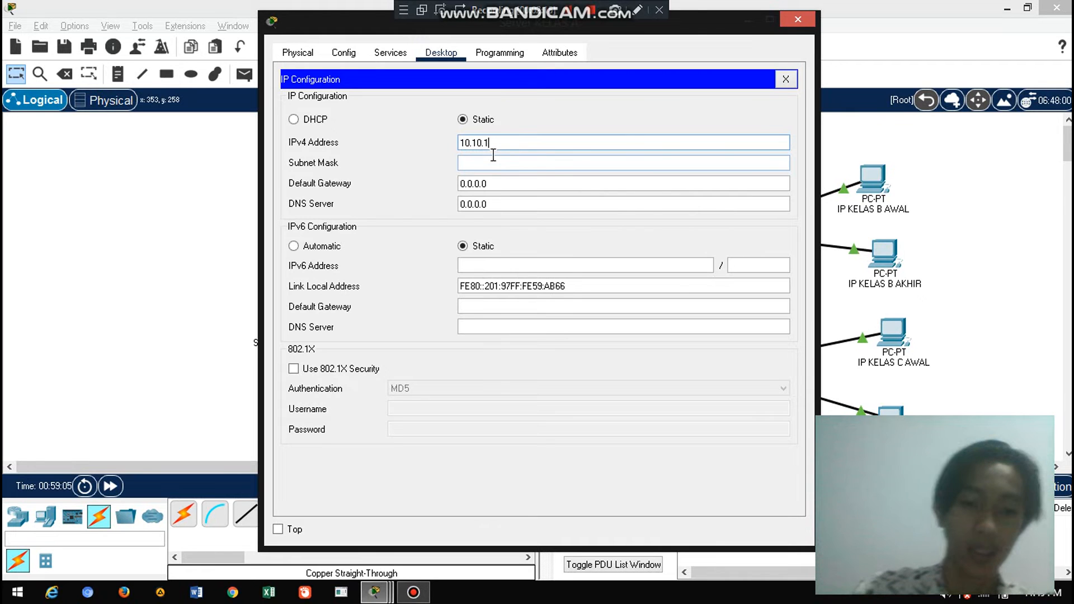
text(126)
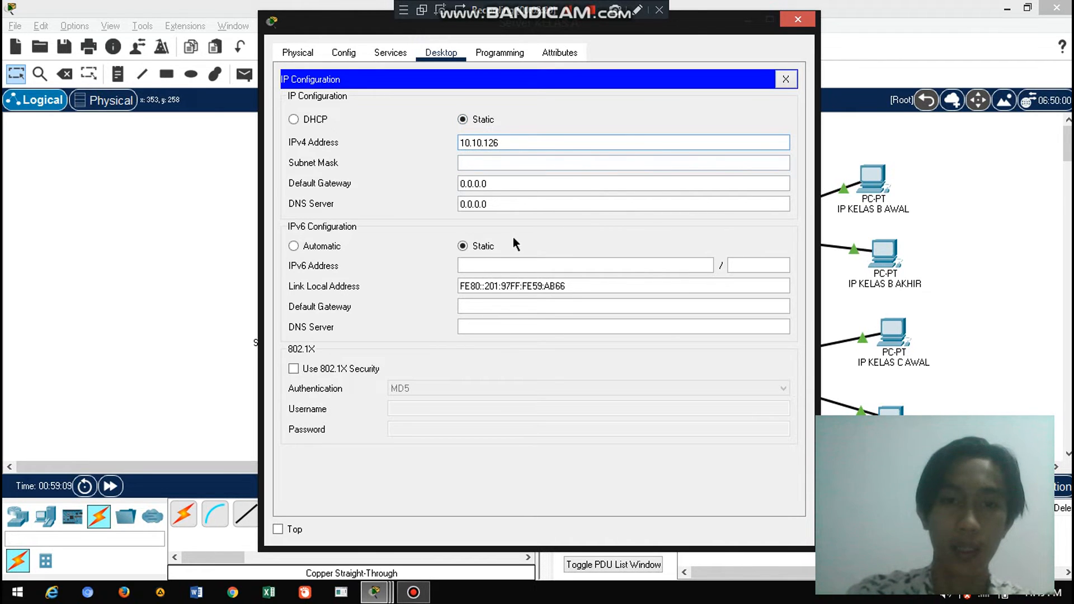
text(.)
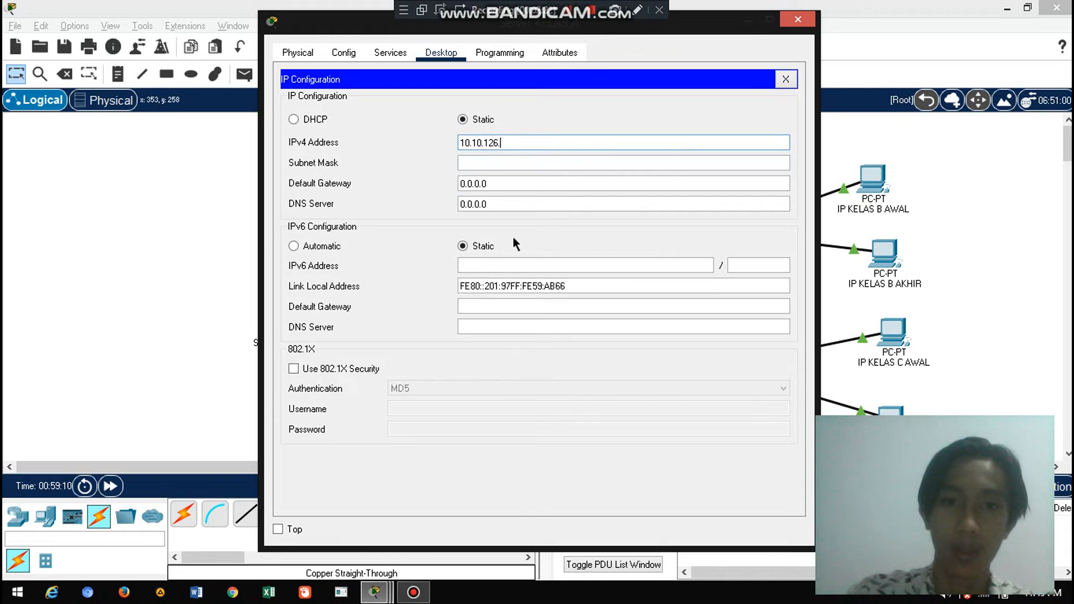
text(2)
click(493, 162)
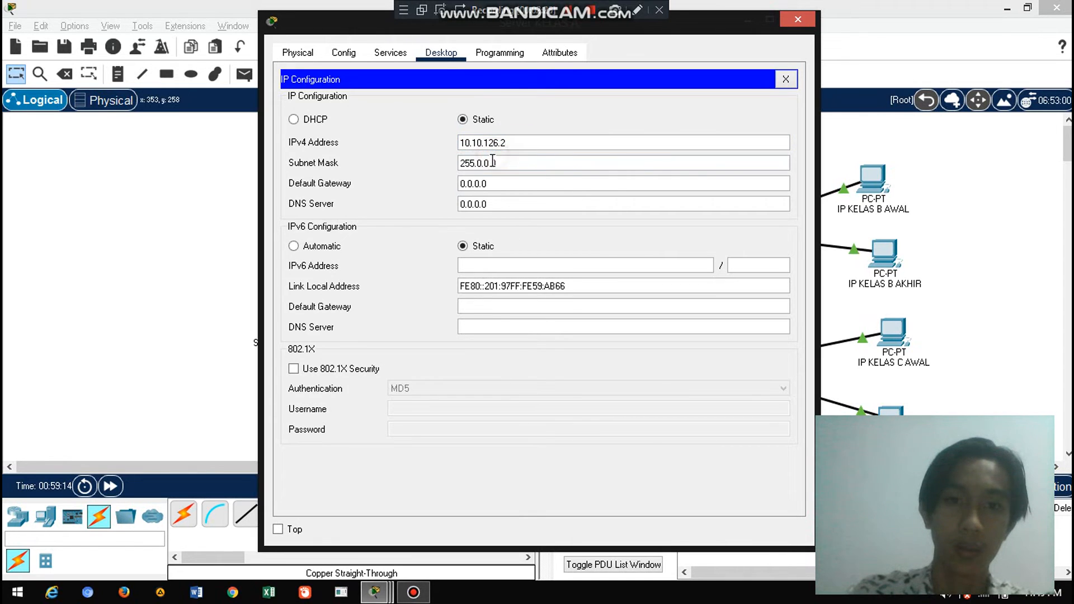
click(523, 136)
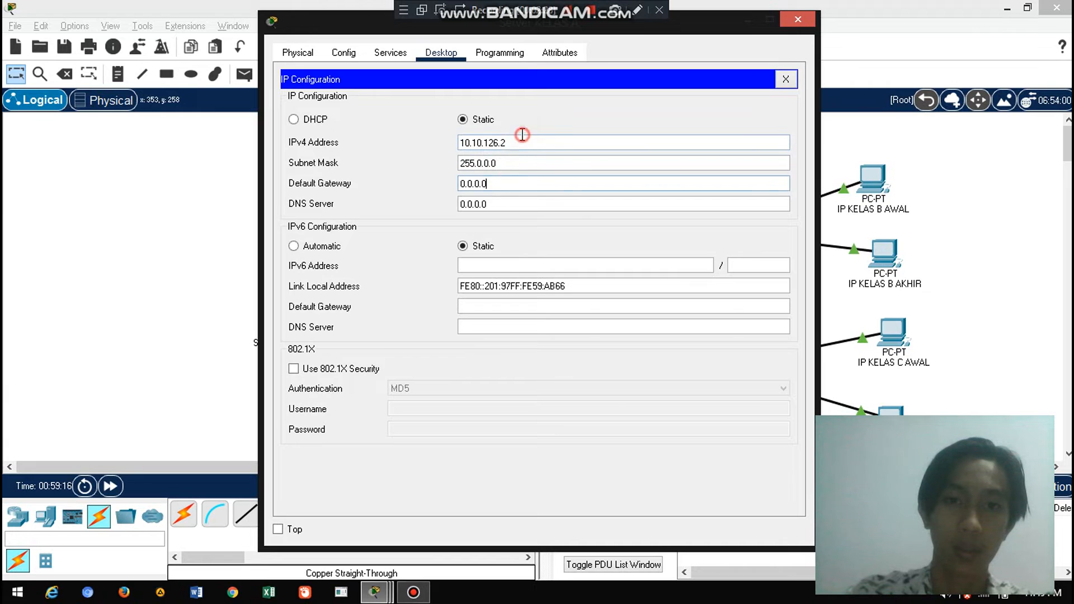
click(508, 182)
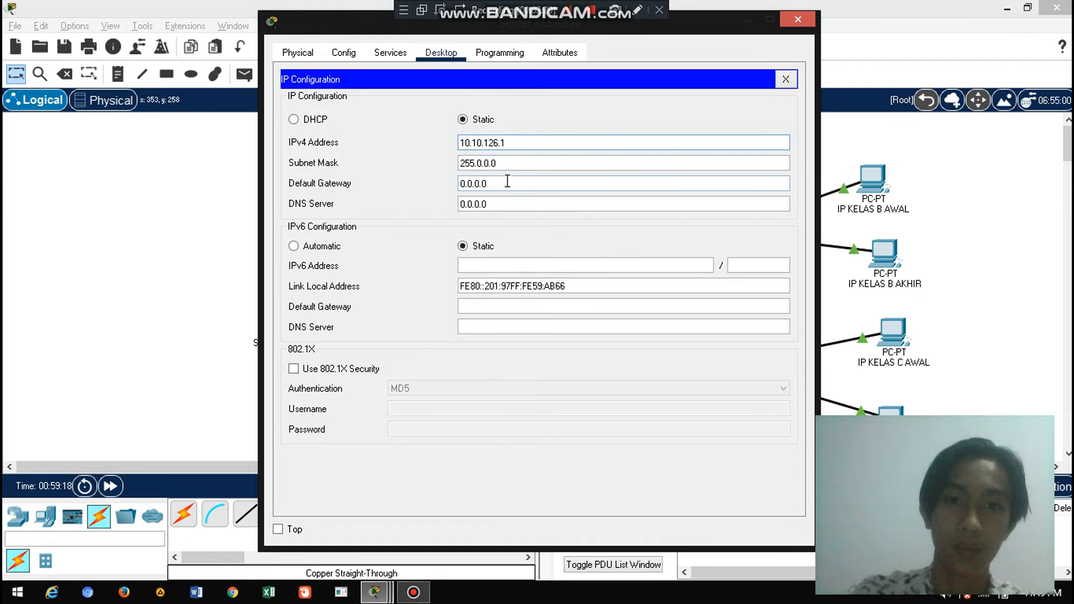
click(512, 141)
key(BackSpace)
text(2)
Step: Set the server's IPv4 default gateway to 10.10.126.1, reusing its own IPv4 address with a different last number
click(503, 180)
drag(496, 182, 449, 183)
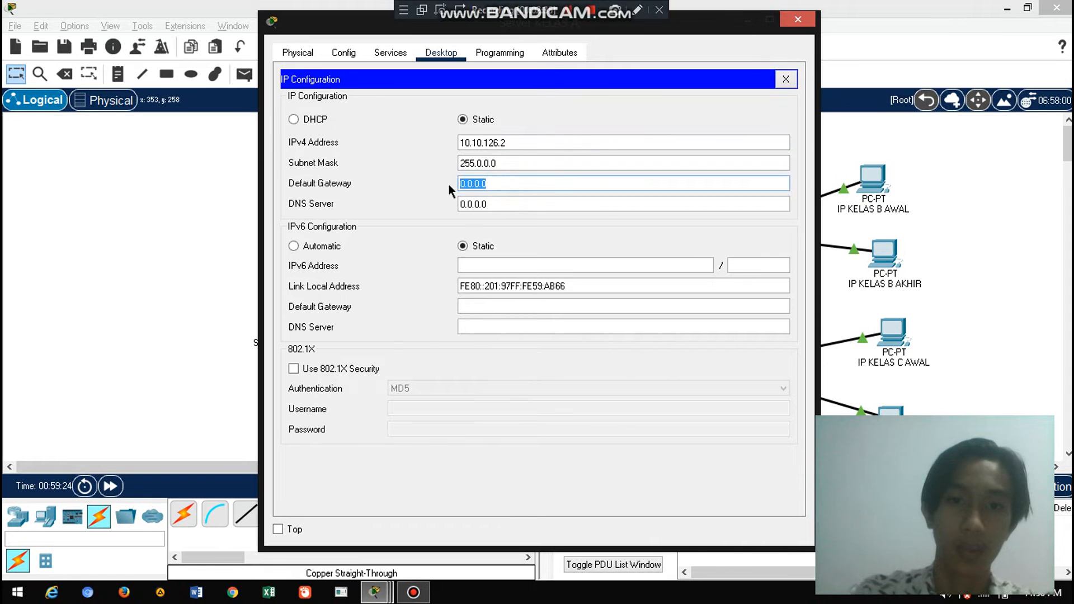
drag(510, 144, 453, 145)
key(ctrl+c)
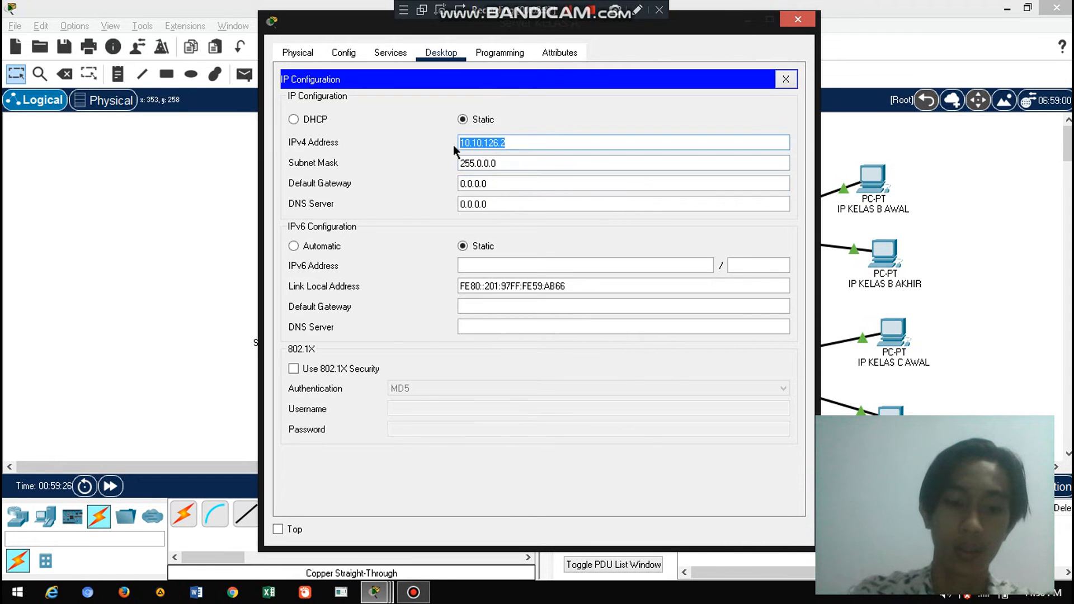
drag(500, 184, 448, 183)
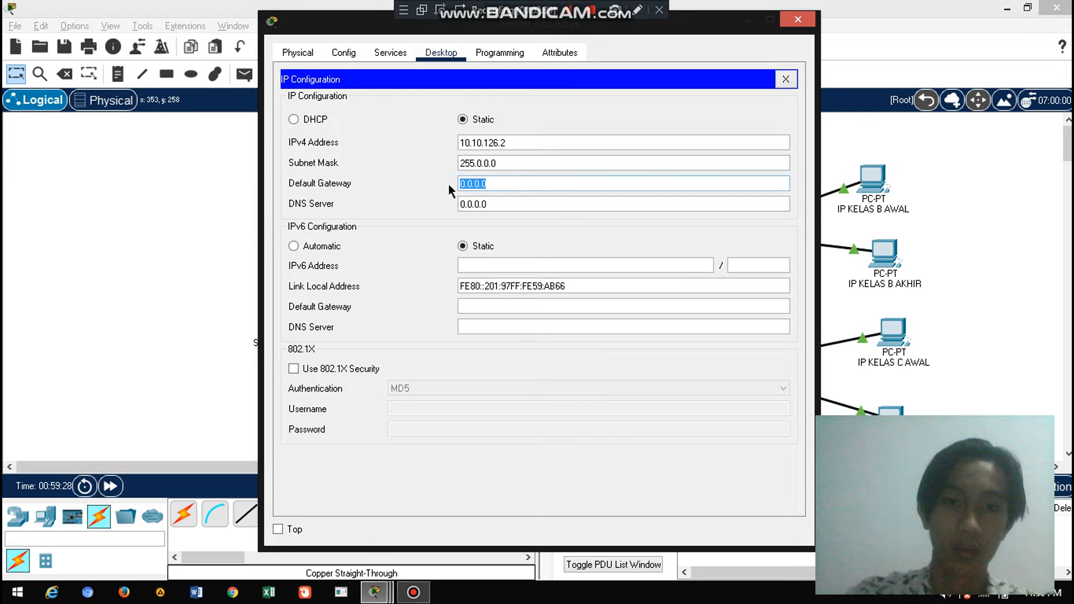
key(ctrl+v)
key(BackSpace)
text(1)
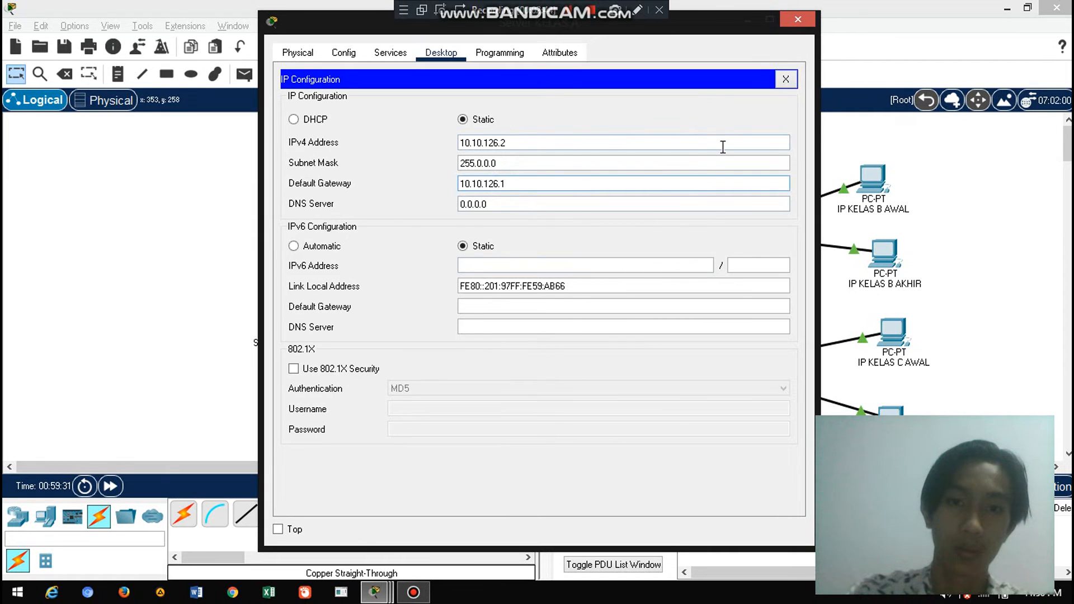
Step: Add a DSL connection between Modem4 and Ethernet6 in Cloud0's configuration, and close the cloud's settings
click(801, 17)
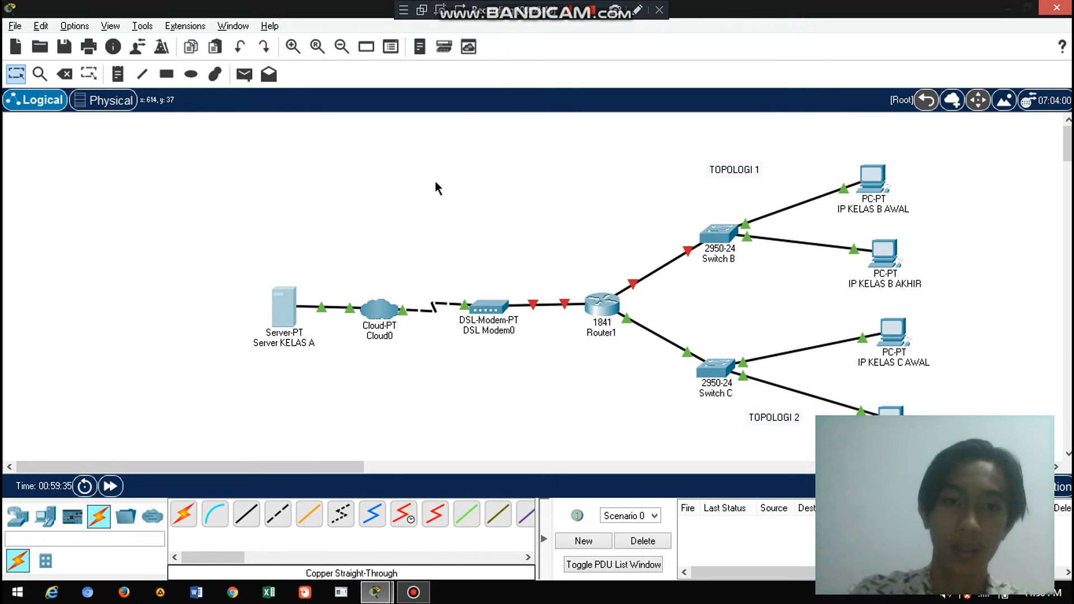
click(385, 312)
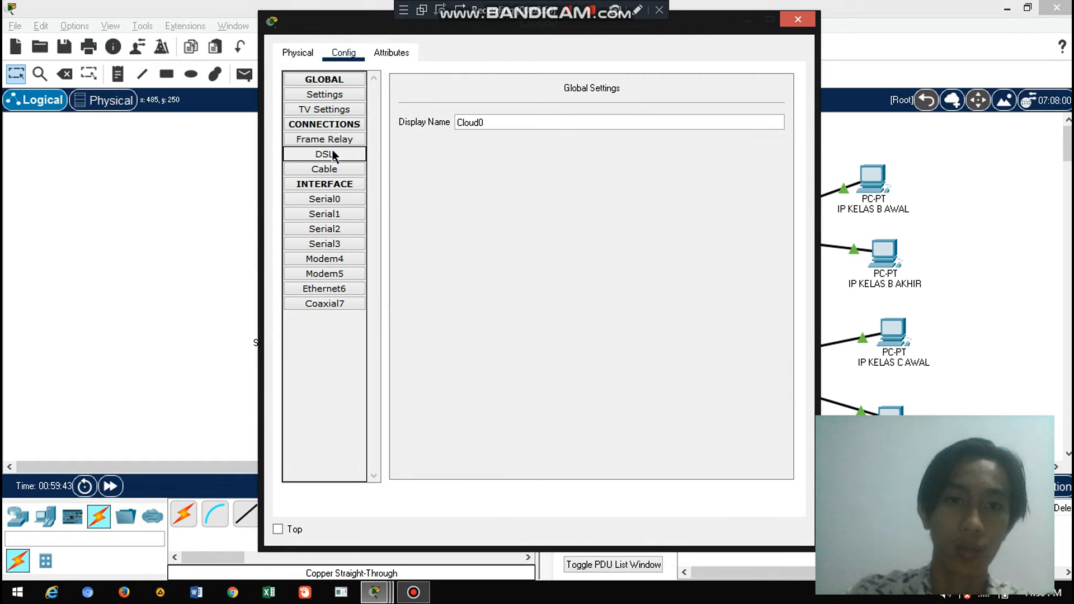
drag(707, 37, 700, 420)
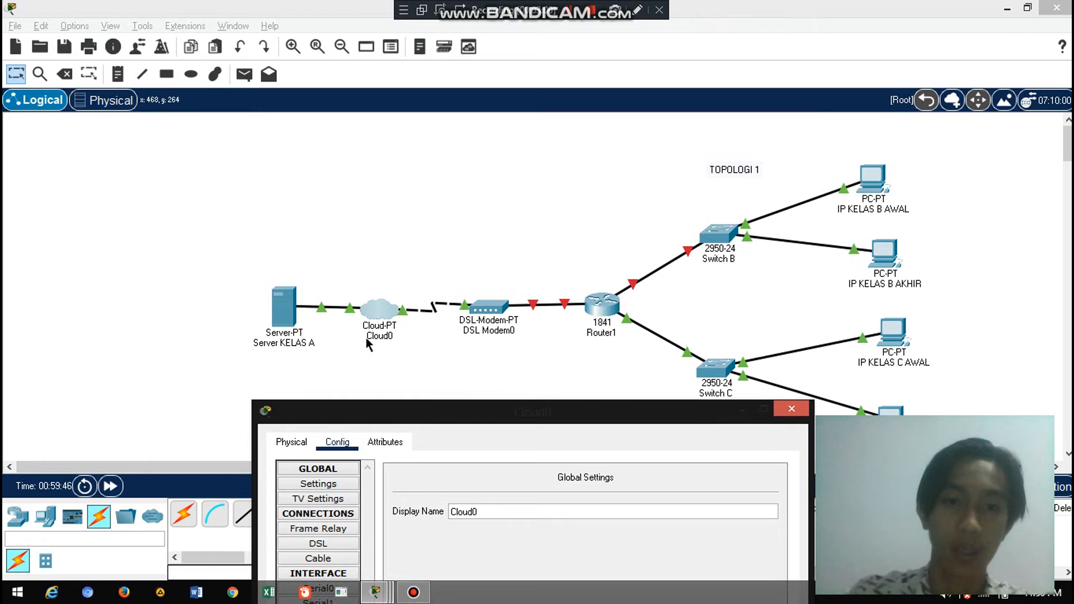
drag(440, 418, 513, 24)
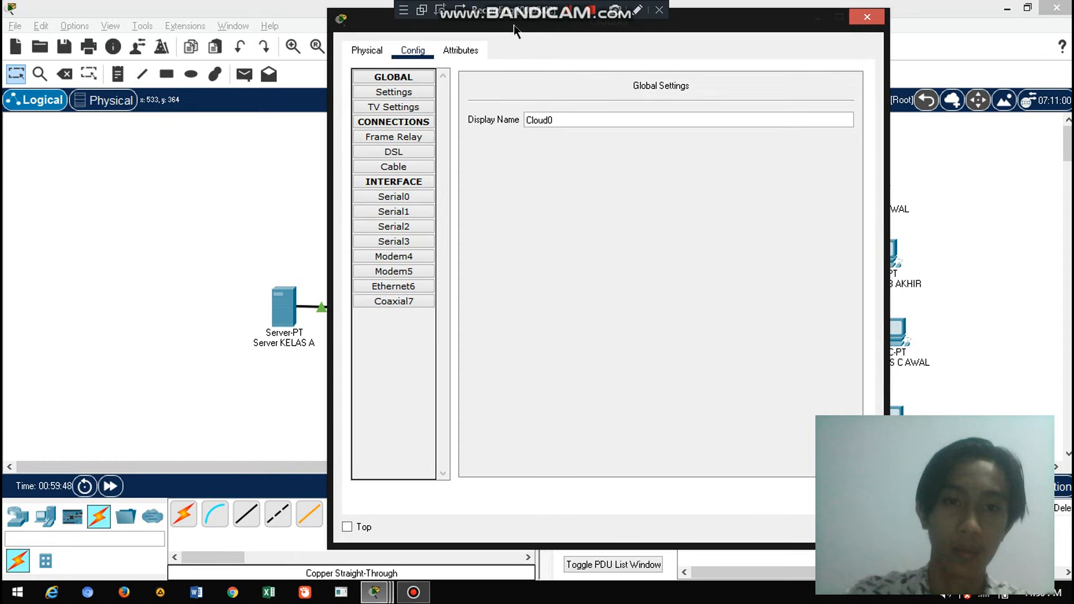
click(366, 150)
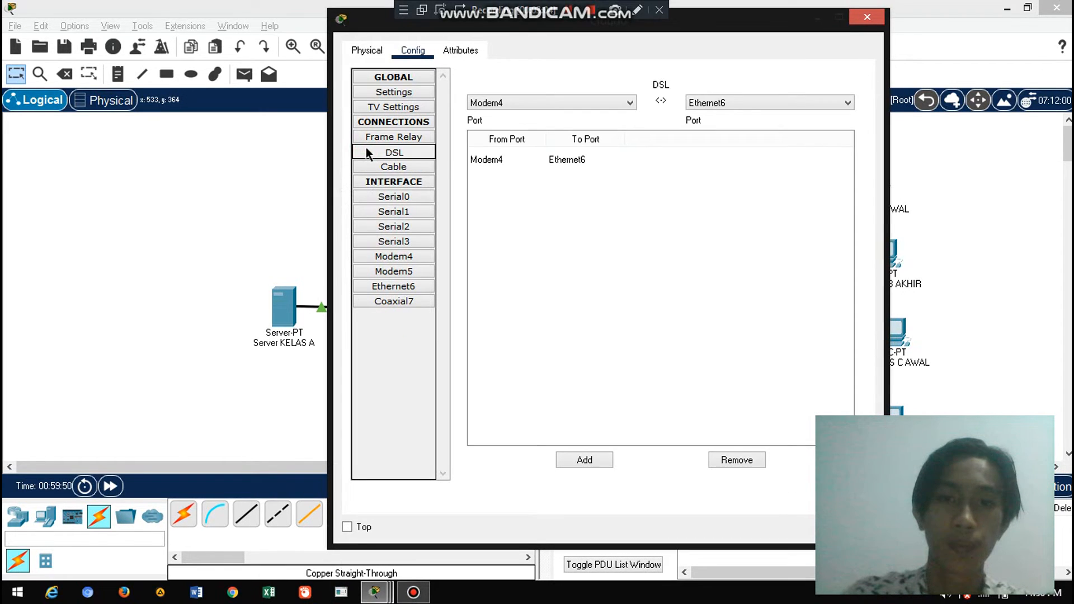
click(567, 159)
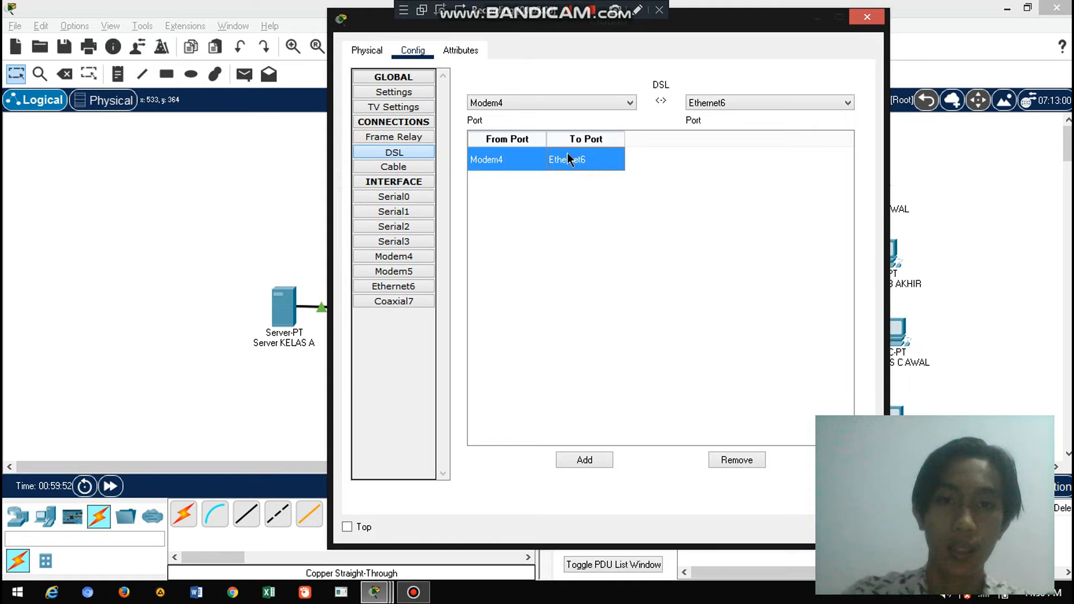
click(586, 460)
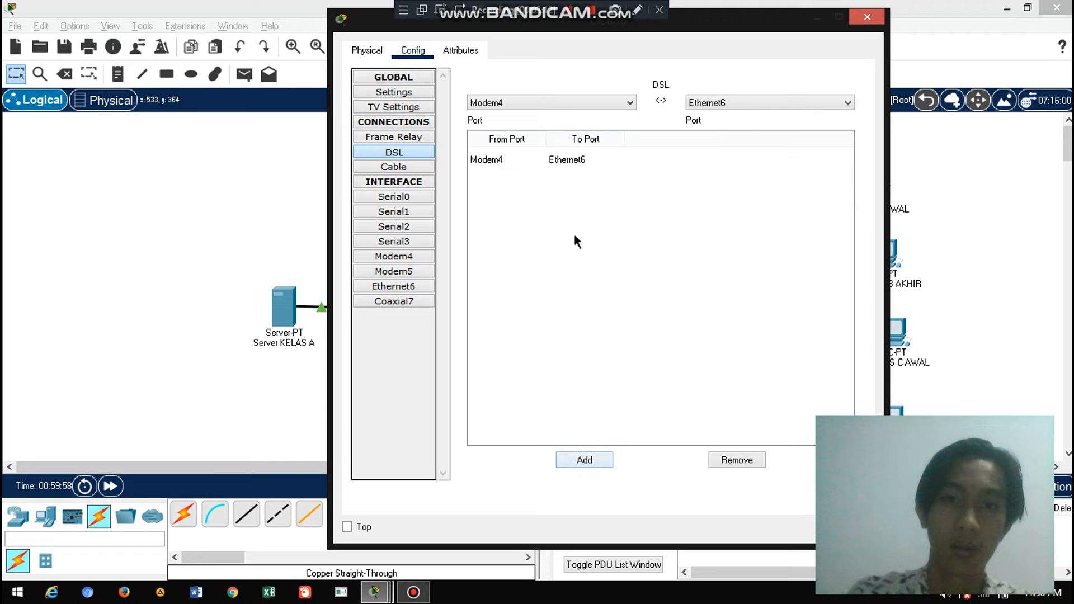
click(866, 19)
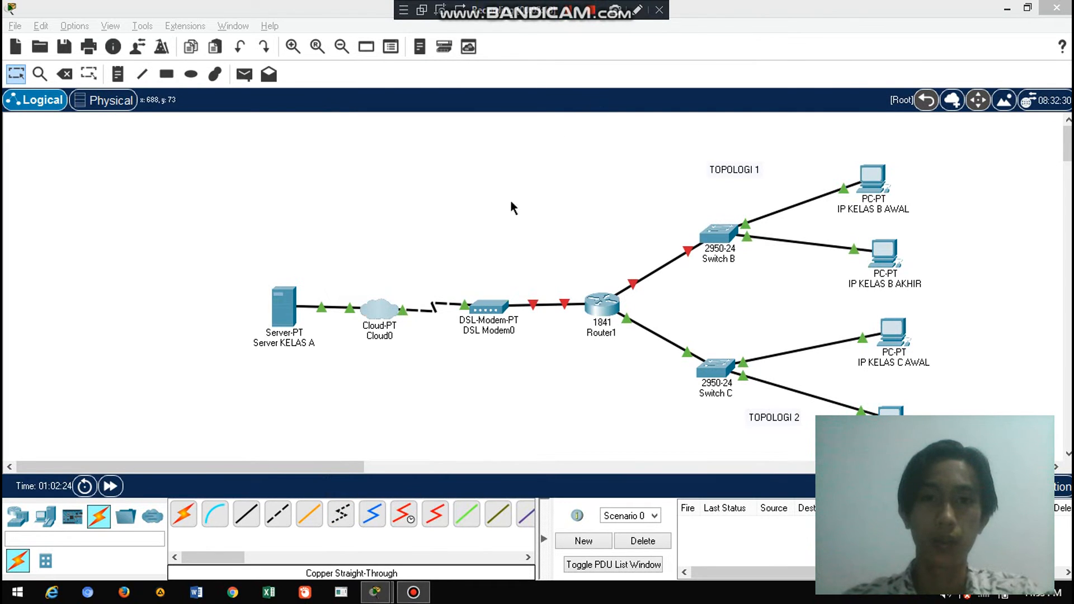
Step: Turn on Router1's FastEthernet0/0 interface and give it the IPv4 address 172.168.126.1 with the subnet mask 255.255.0.0
click(608, 302)
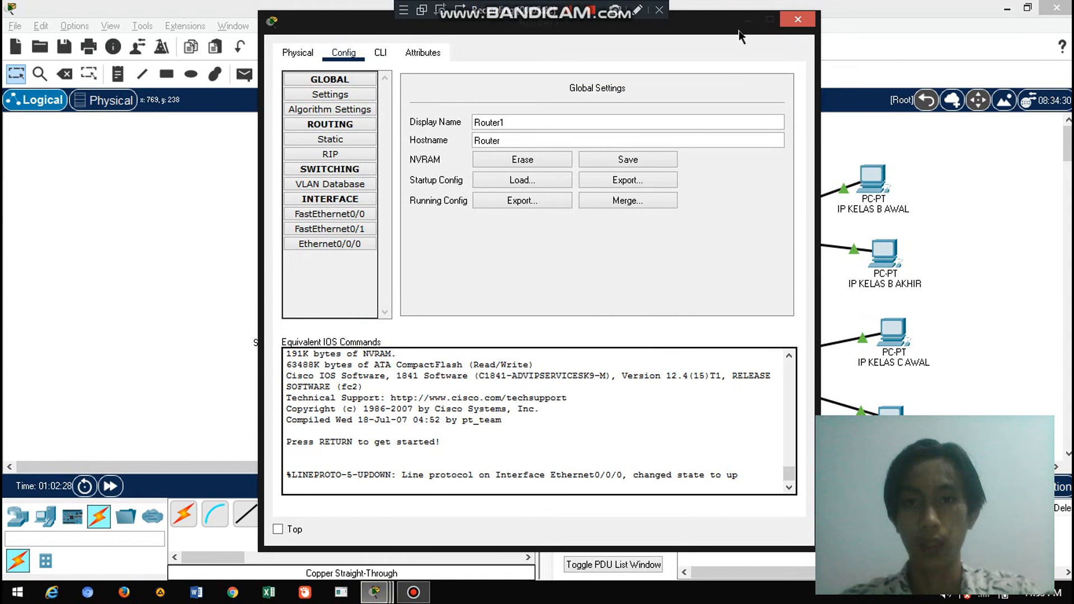
drag(712, 34, 703, 34)
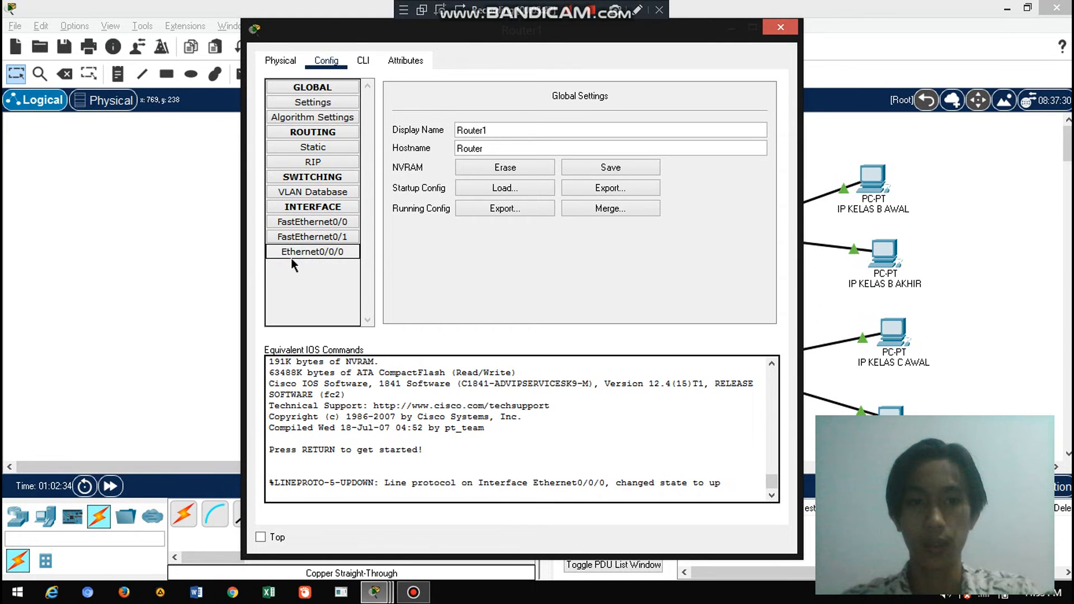
drag(564, 27, 324, 153)
drag(406, 153, 655, 25)
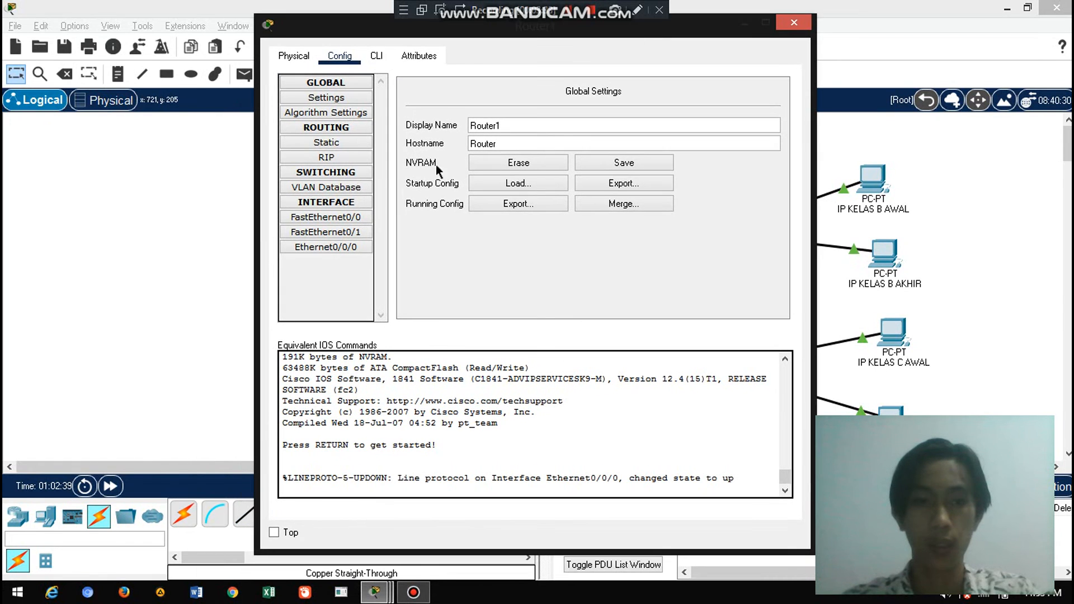
click(330, 220)
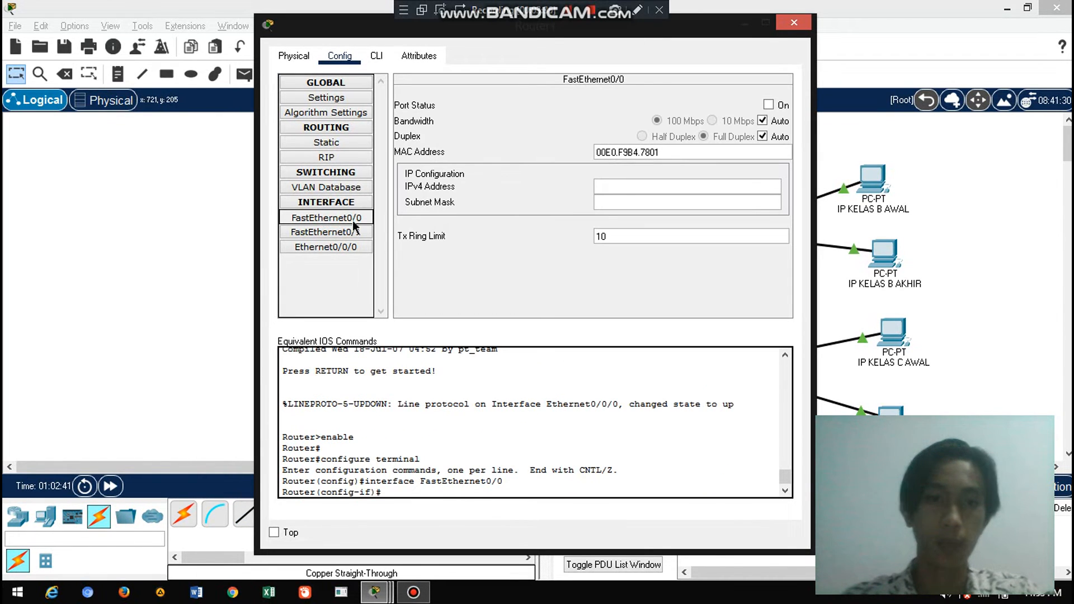
click(628, 185)
click(769, 104)
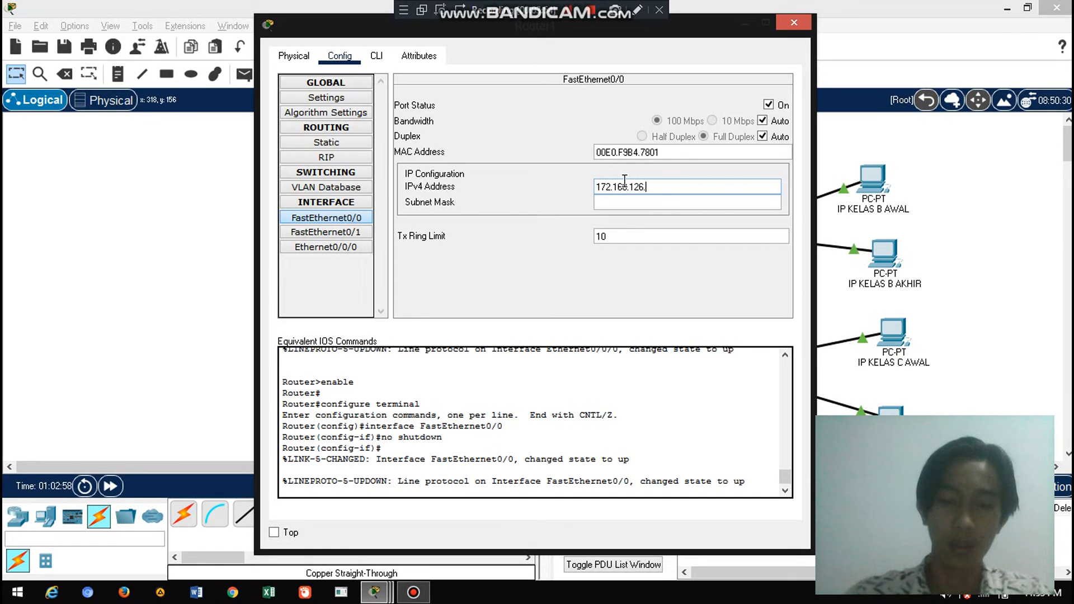
click(629, 203)
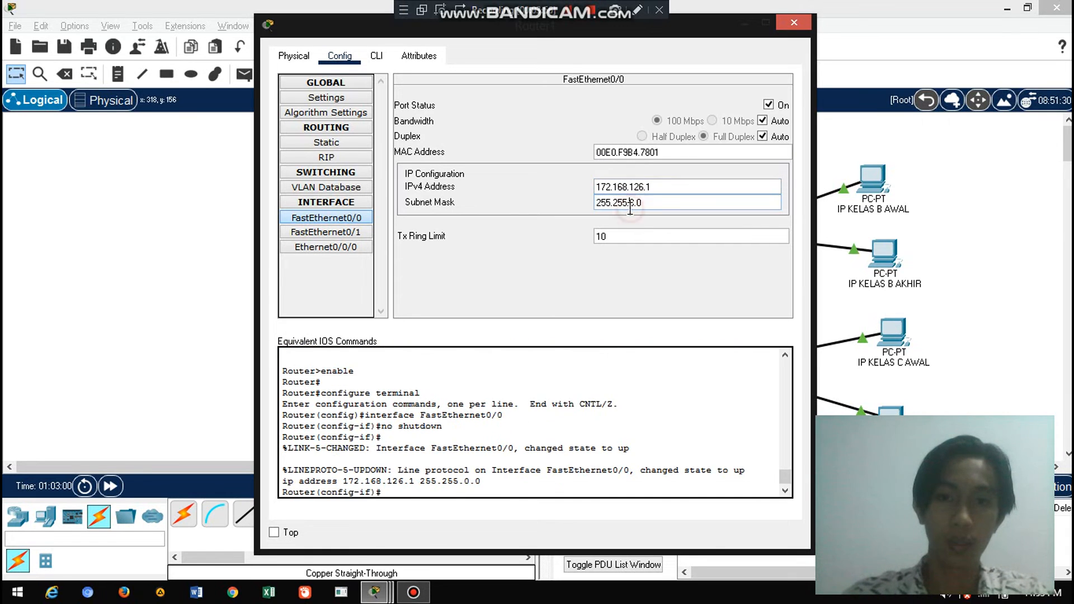
click(333, 219)
Step: Turn on Router1's FastEthernet0/1 interface and give it the IPv4 address 10.10.126.1 with the subnet mask 255.0.0.0
click(326, 232)
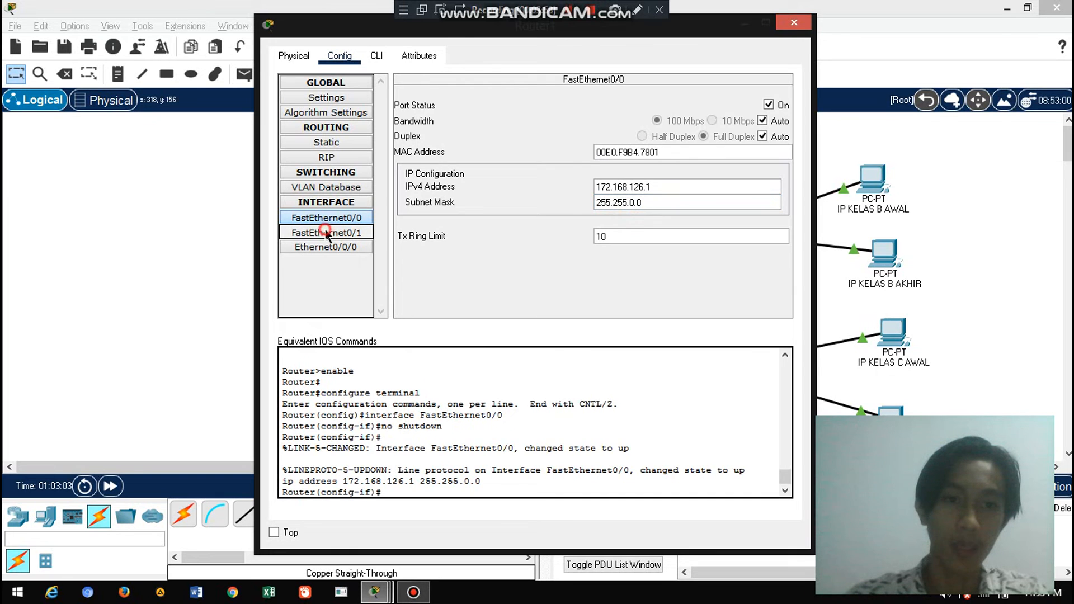
click(770, 105)
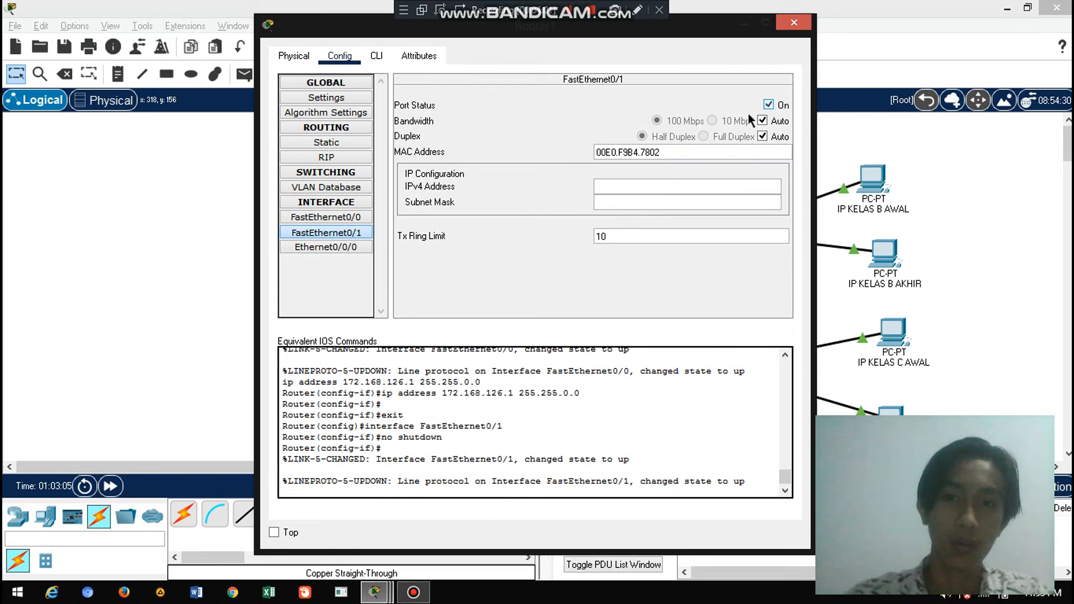
click(641, 183)
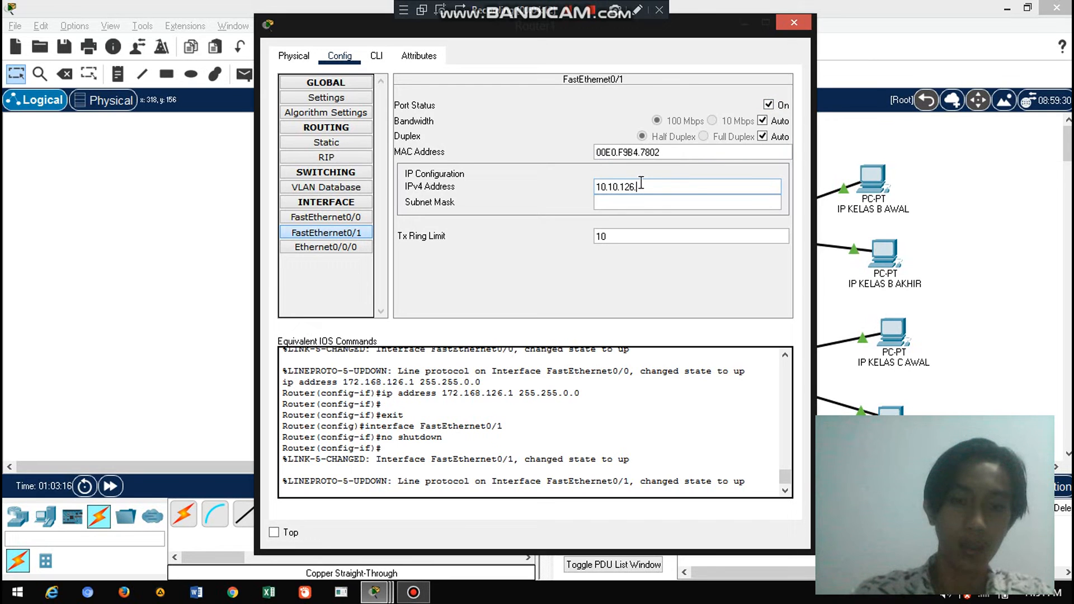
click(643, 204)
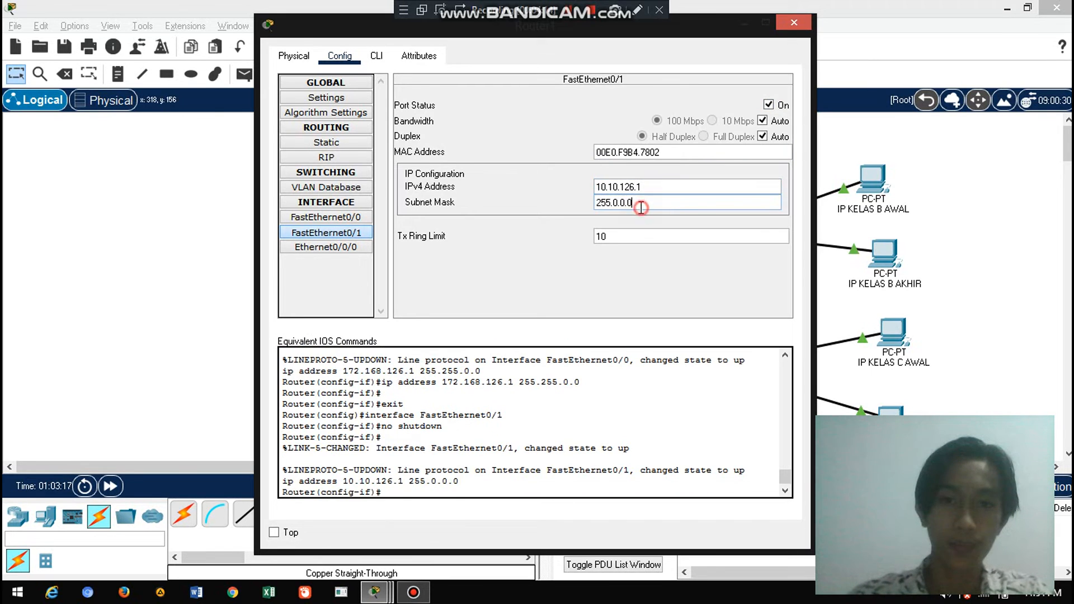
Step: Give Router1's Ethernet0/0/0 interface the IPv4 address 192.168.126.1 with the subnet mask 255.255.255.0, and close the router's settings
click(321, 250)
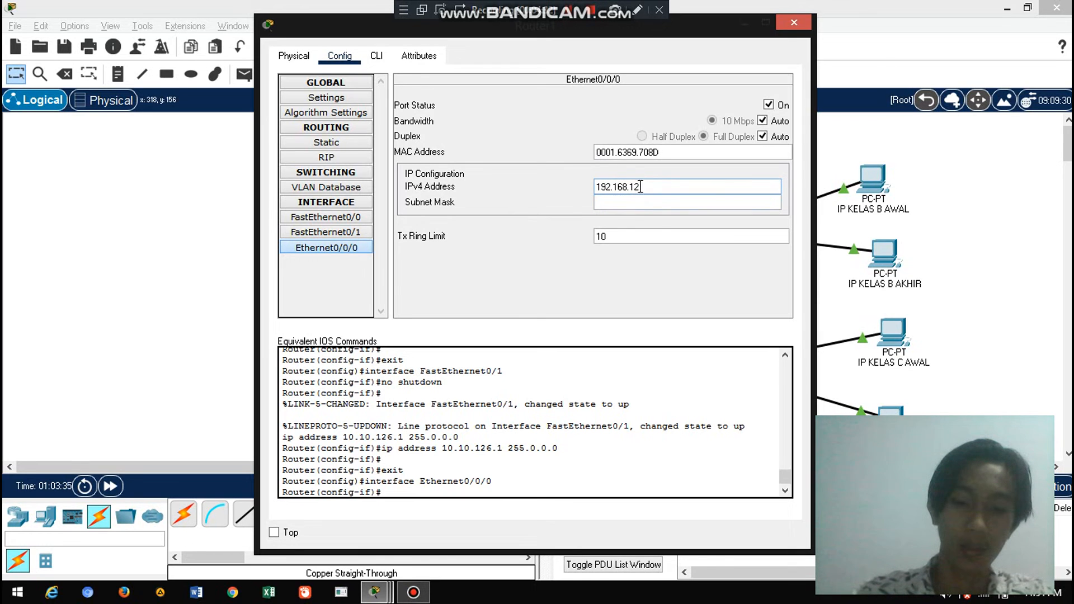
text(6.1)
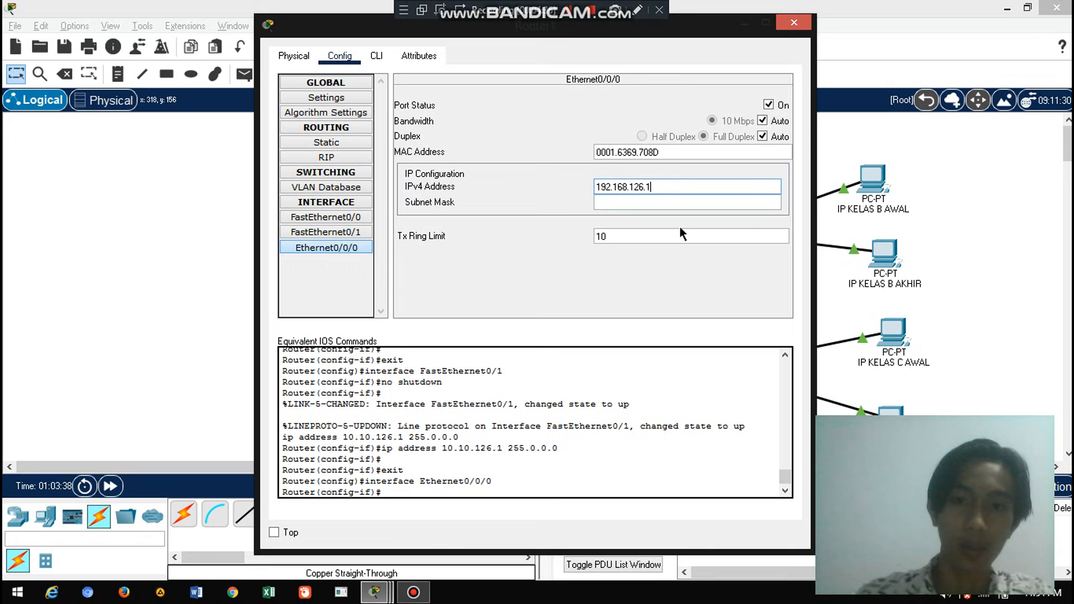
click(663, 202)
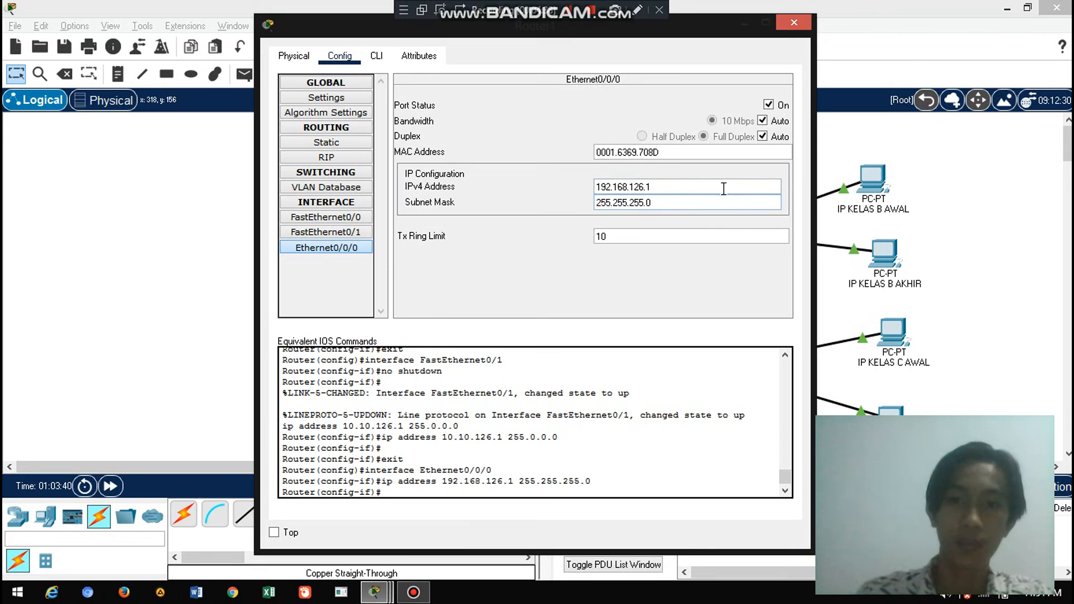
click(795, 24)
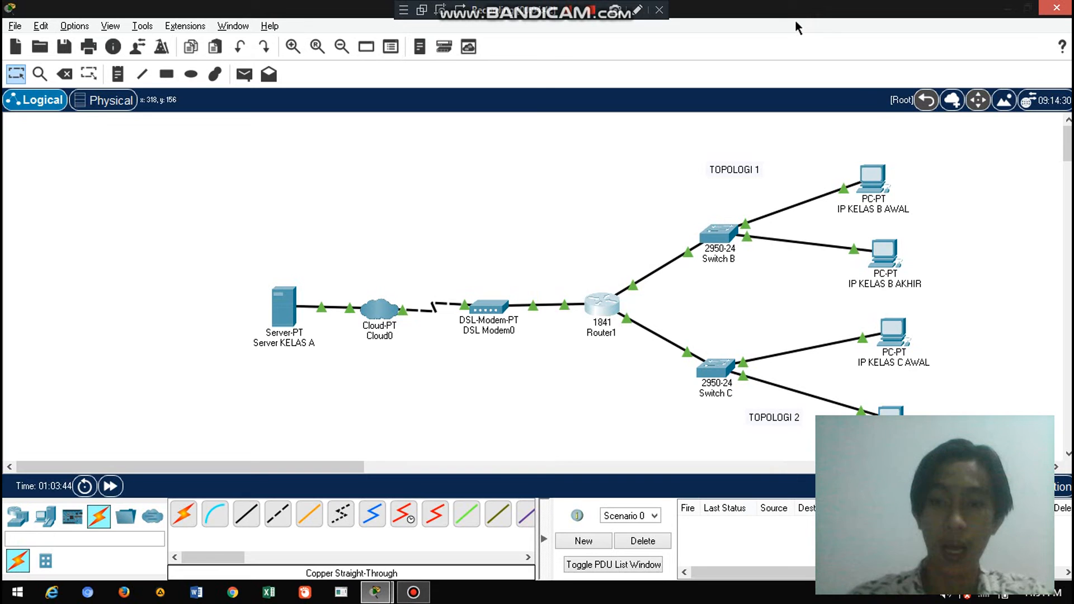
Step: Give the PC IP KELAS B AWAL the static IPv4 address 172.168.126.2 with the subnet mask 255.255.0.0
drag(883, 181, 896, 174)
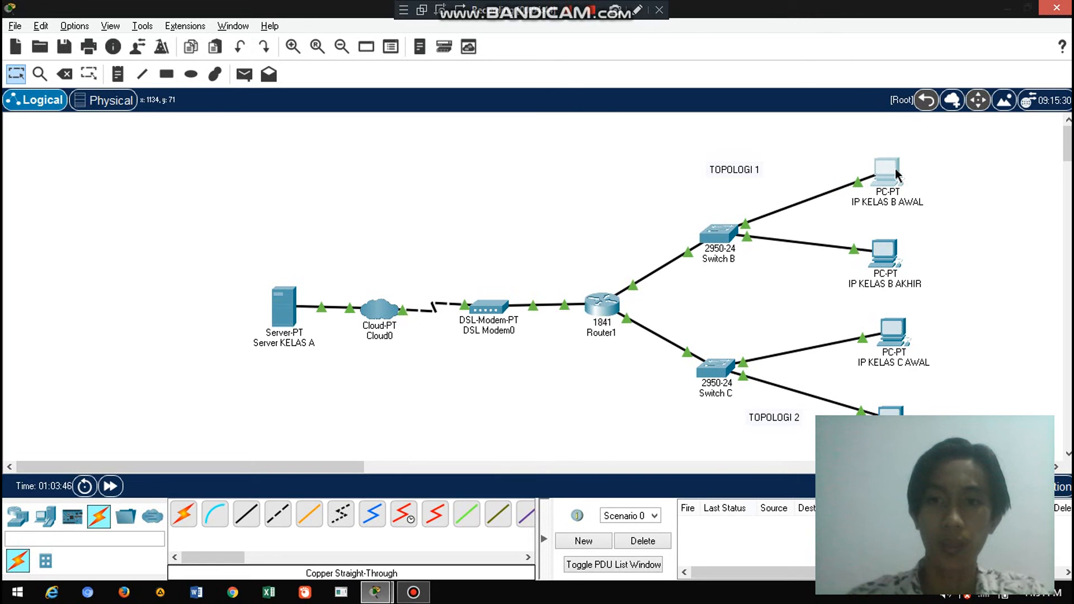
click(889, 170)
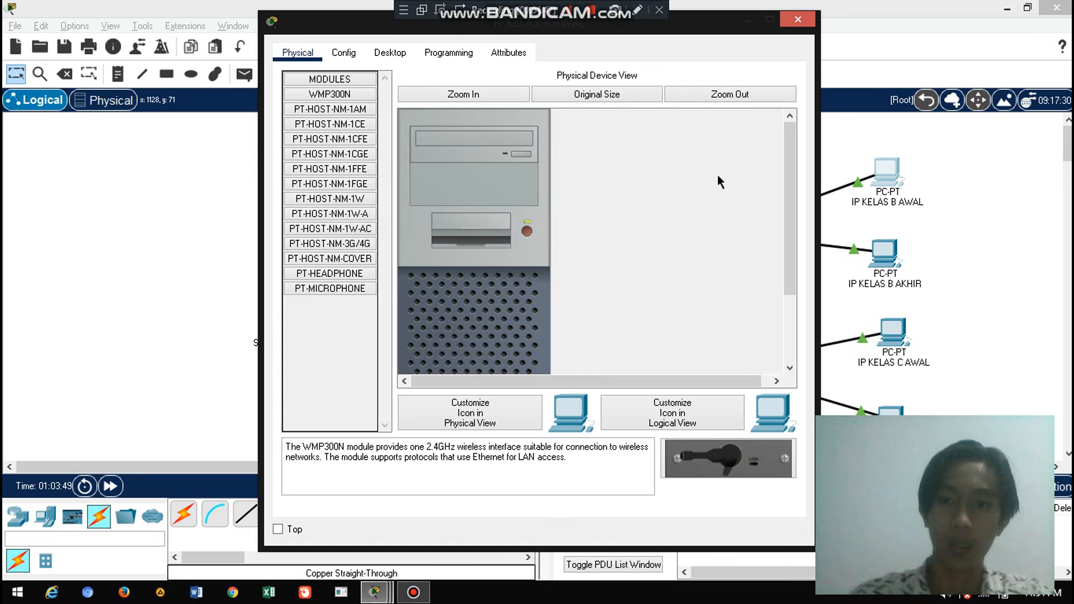
click(382, 56)
click(385, 54)
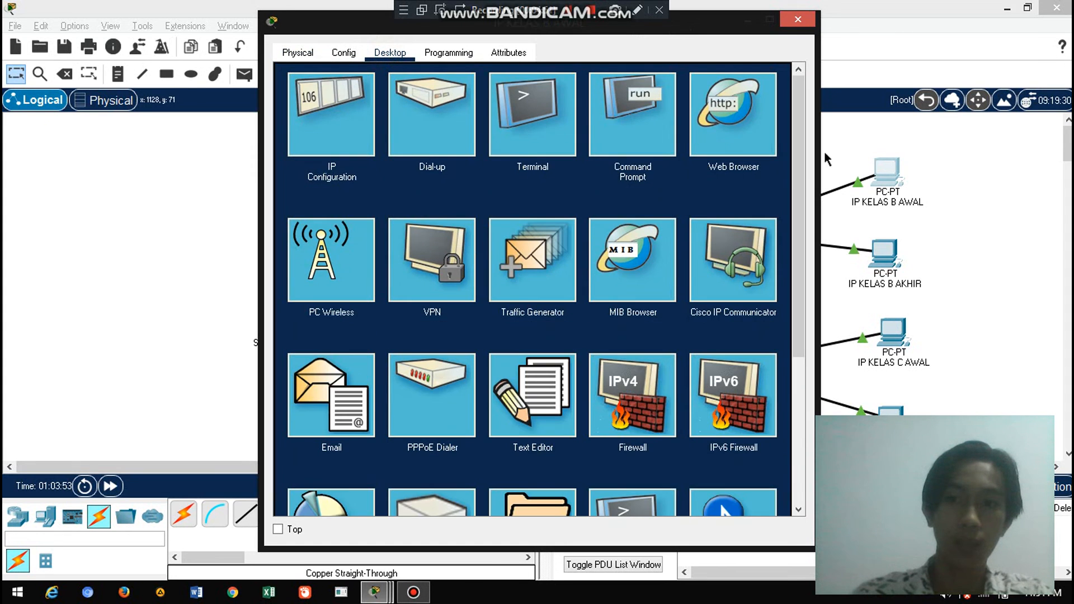
click(361, 114)
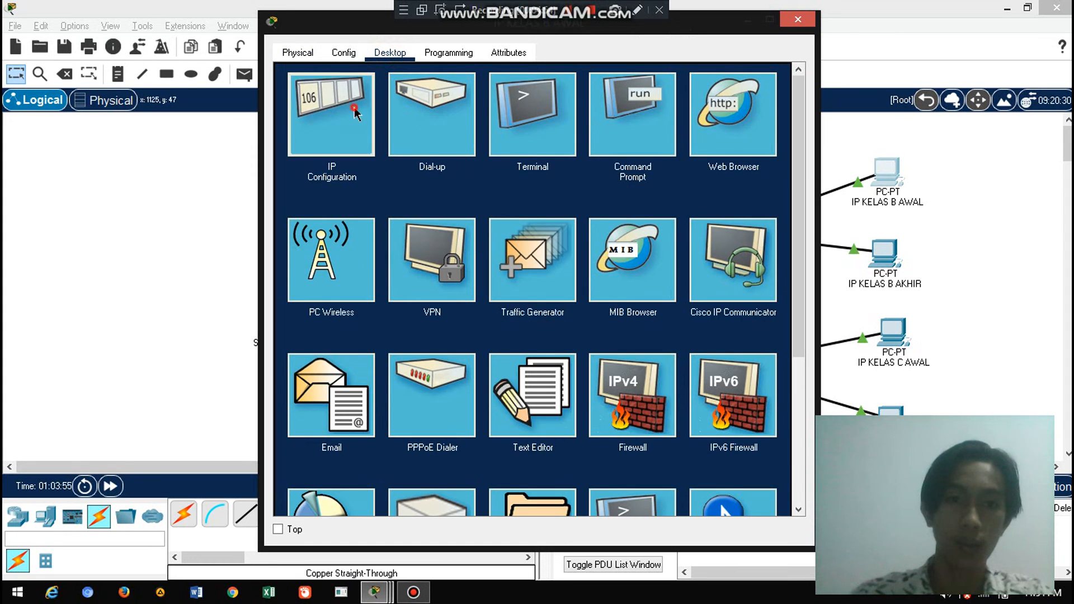
click(497, 158)
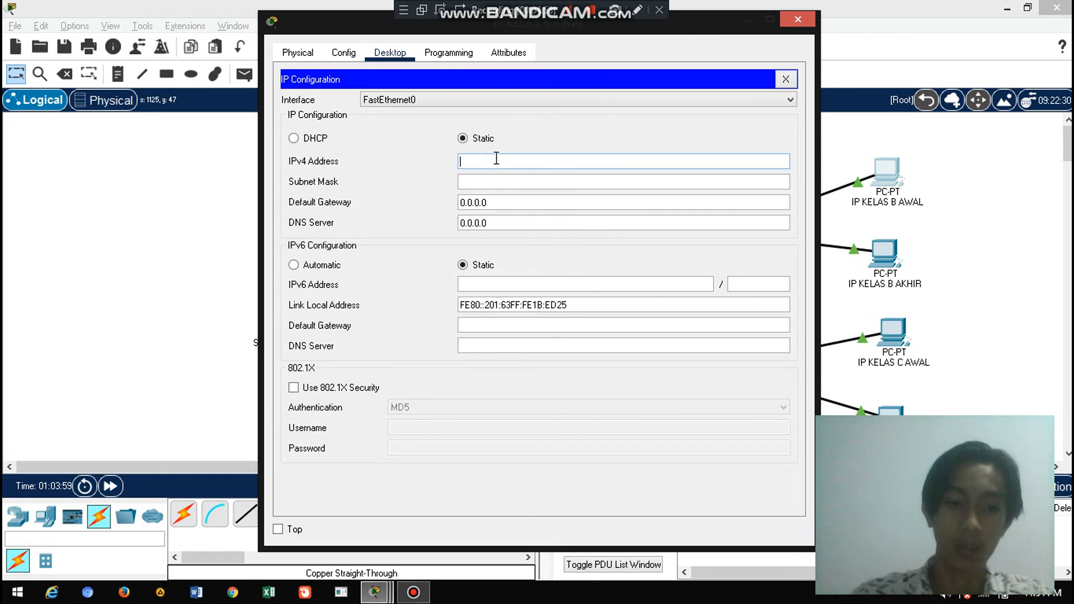
text(172.)
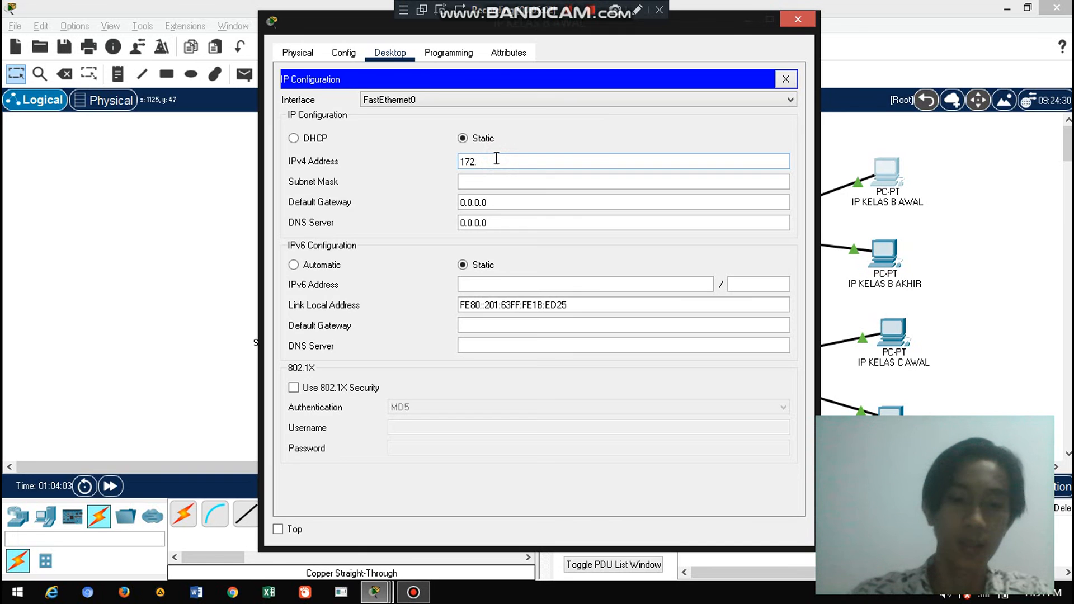
text(168.126.2)
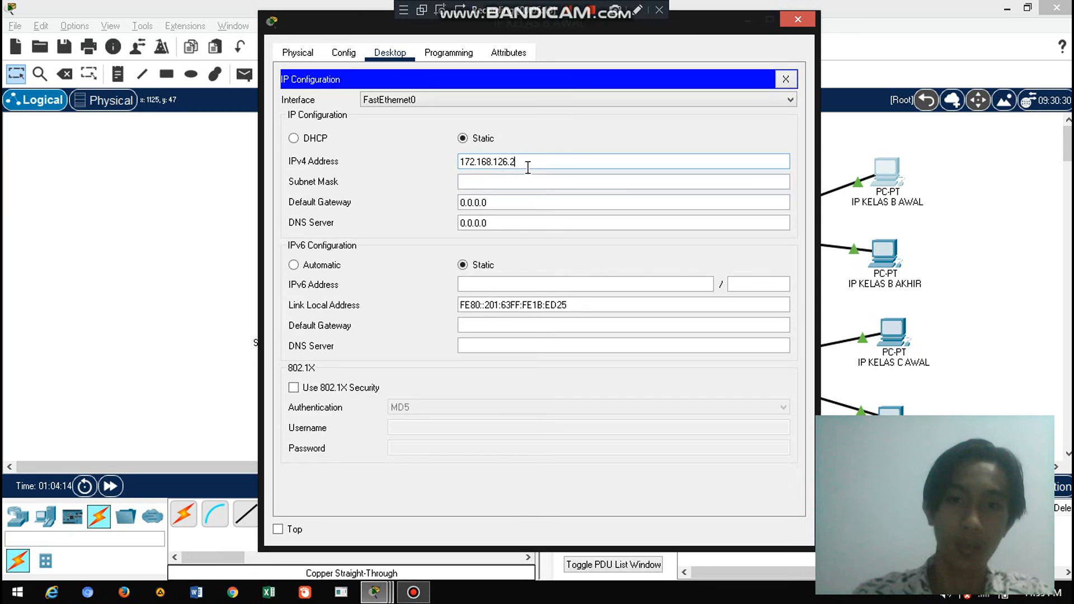
click(503, 182)
Step: Set the PC's IPv4 default gateway to 172.168.126.1, reusing its own IPv4 address with a different last number
drag(502, 203, 457, 204)
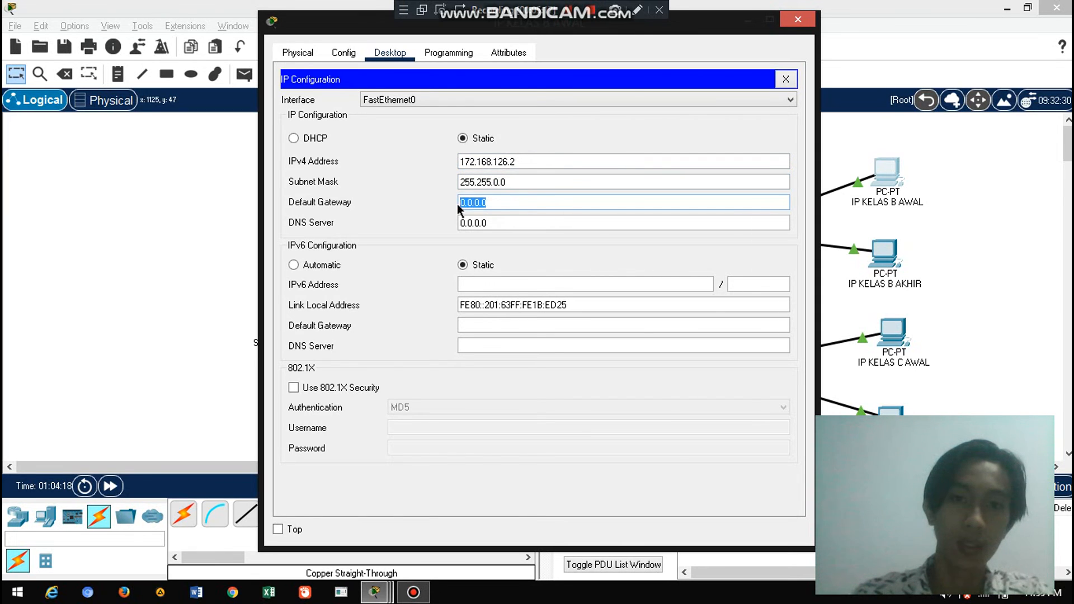
drag(521, 164, 458, 164)
key(ctrl+c)
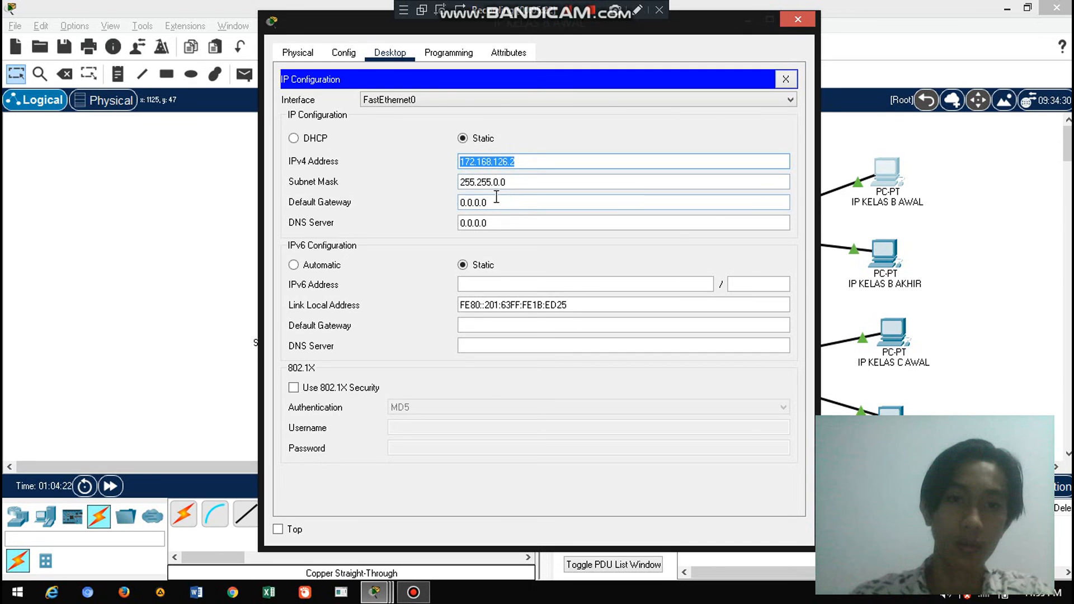
drag(495, 202, 461, 202)
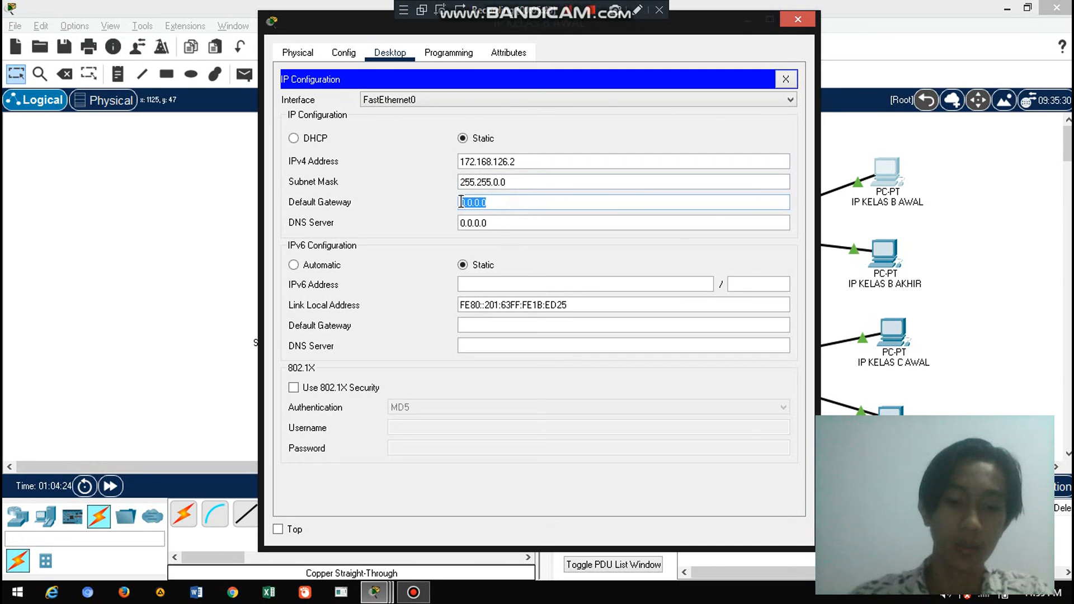
key(ctrl+v)
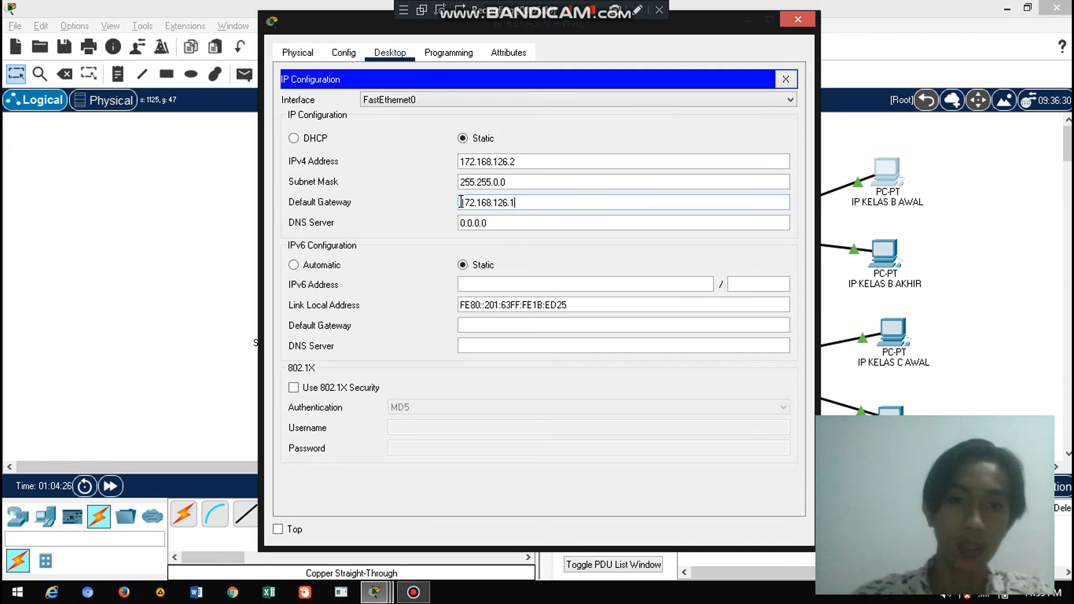
click(526, 163)
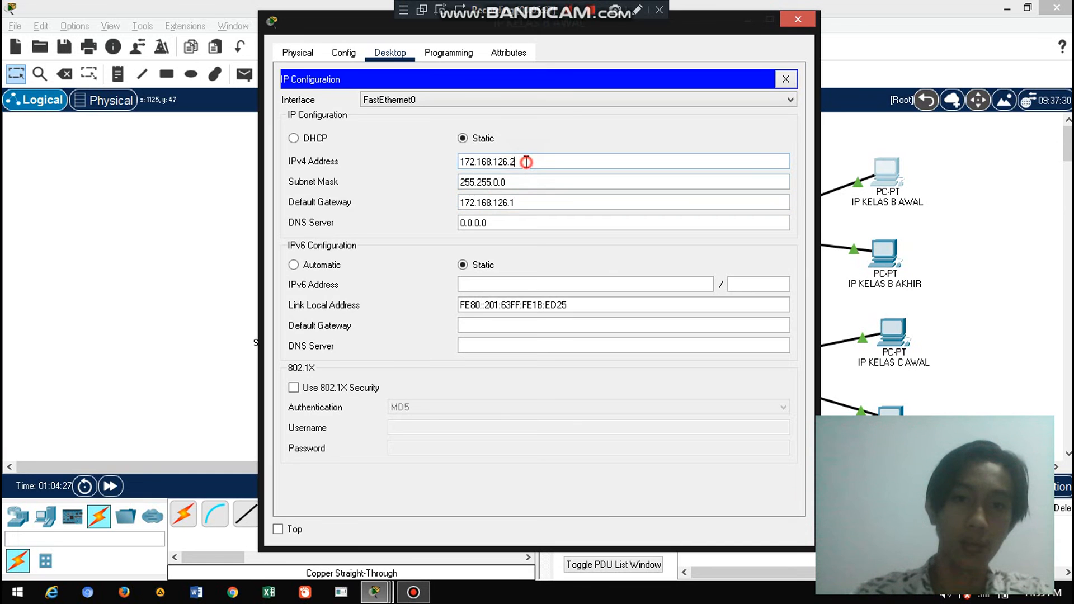
click(524, 204)
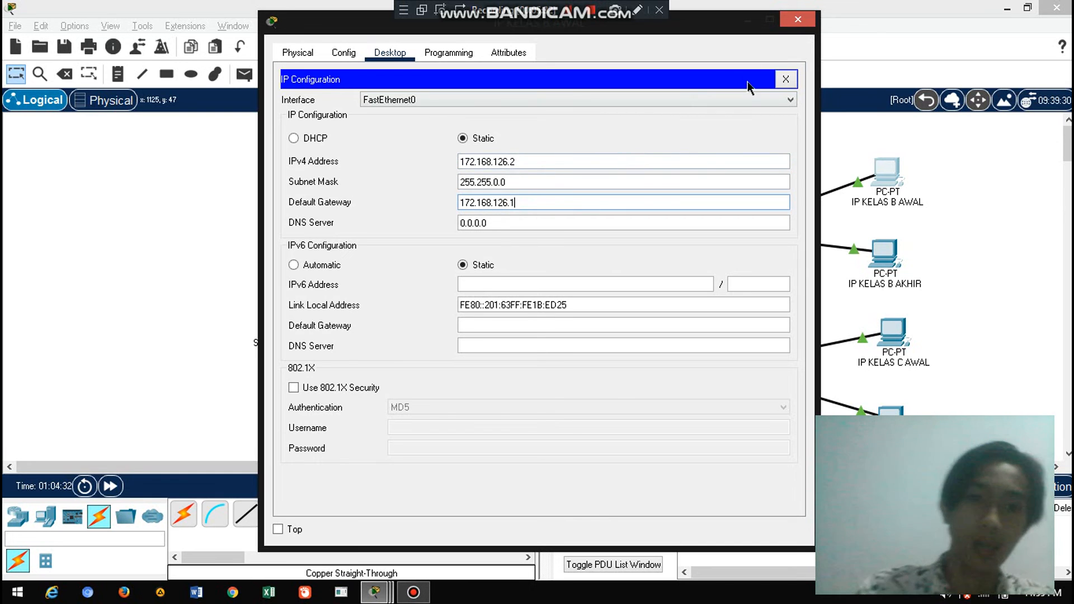
Step: Give the PC IP KELAS B AKHIR the static IPv4 address 172.168.126.3 with the subnet mask 255.255.0.0
click(798, 21)
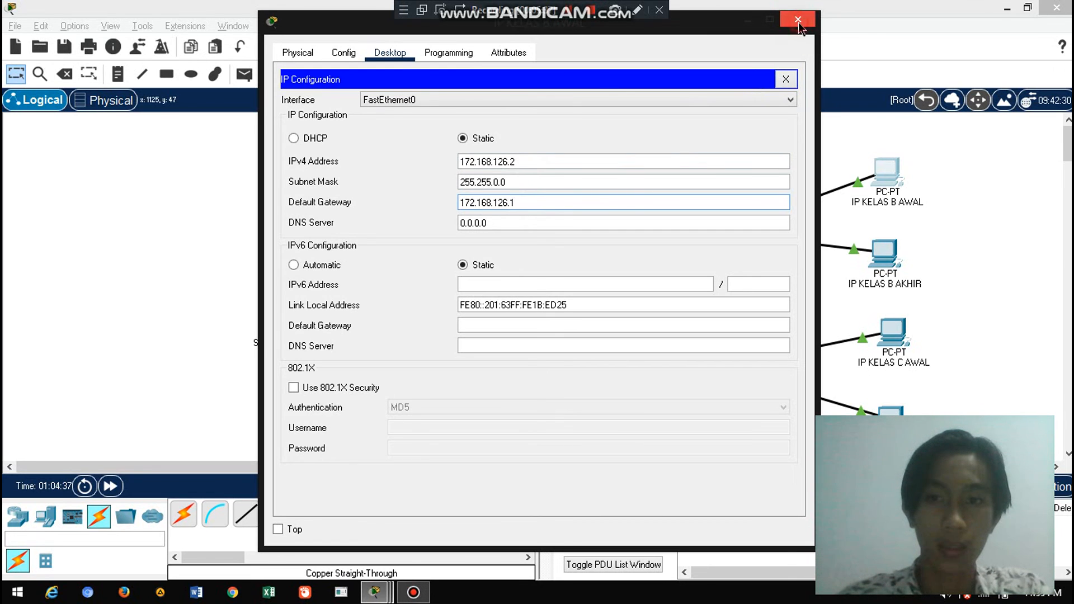
click(889, 261)
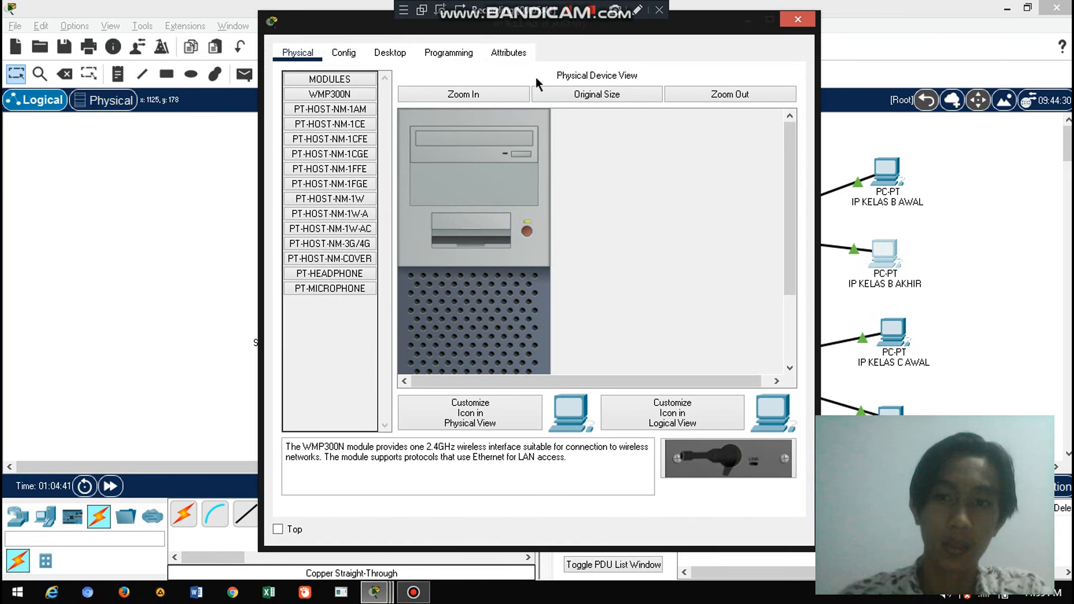
click(380, 56)
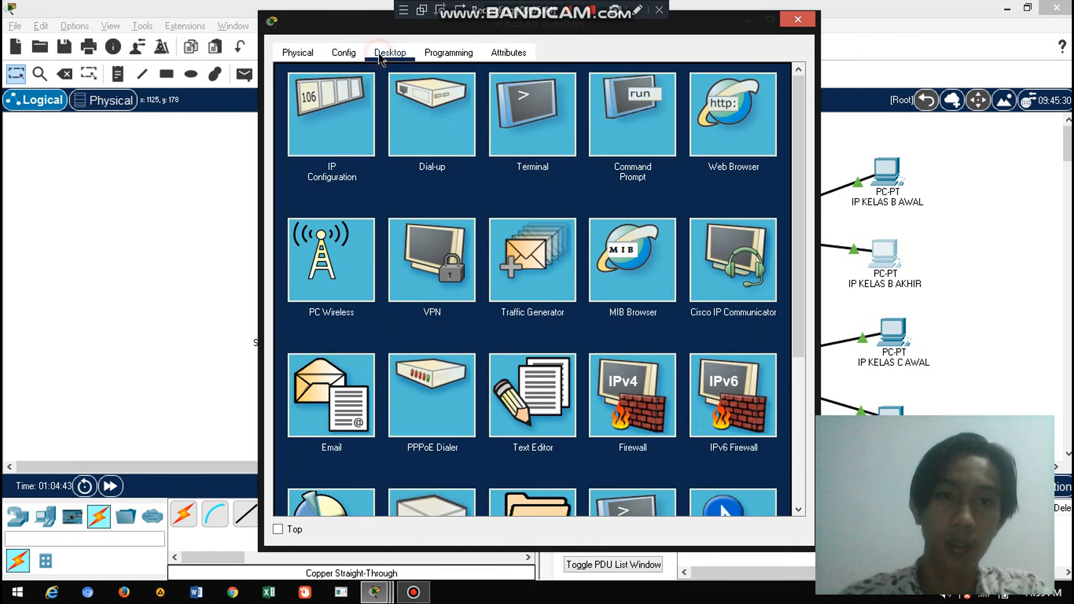
click(338, 110)
click(476, 160)
text(172.168.126.2)
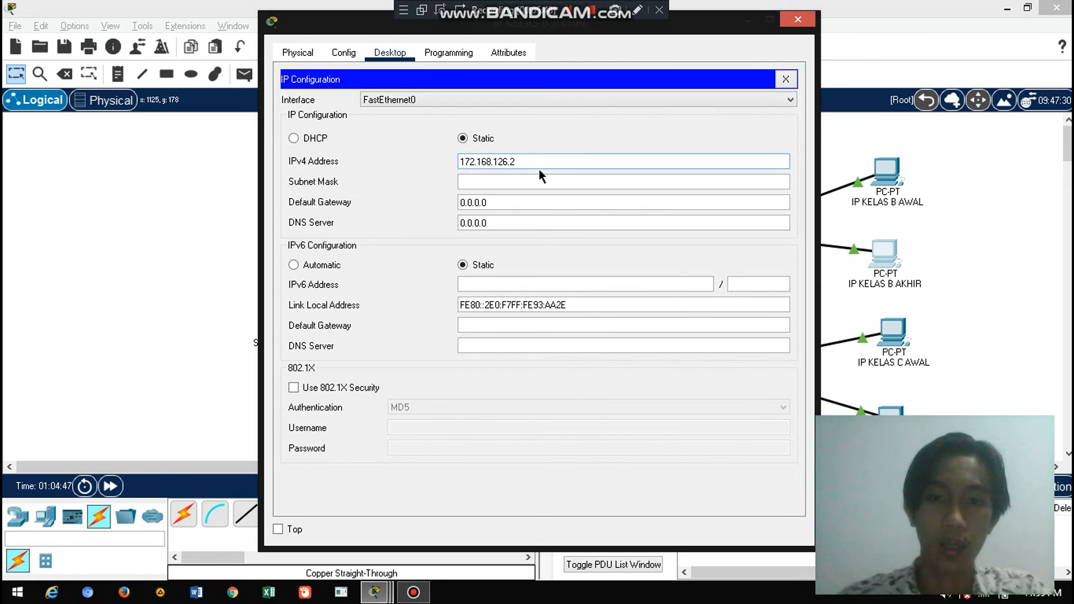
key(BackSpace)
text(3)
click(519, 184)
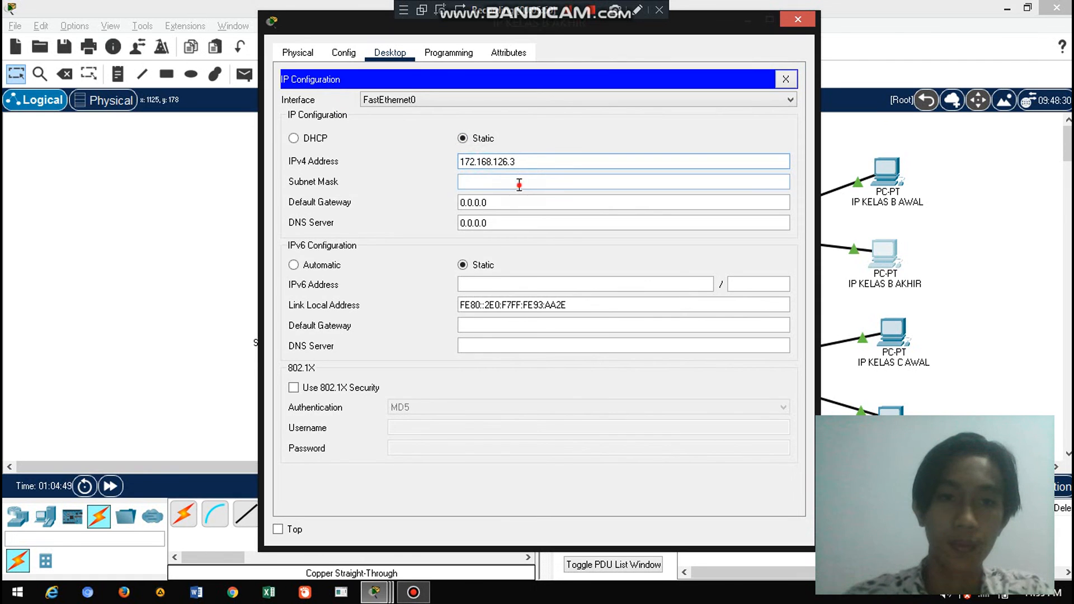
Step: Set the IP KELAS B AKHIR PC's IPv4 default gateway to 172.168.126.1 and close its settings
click(515, 203)
text(172.168.126.2)
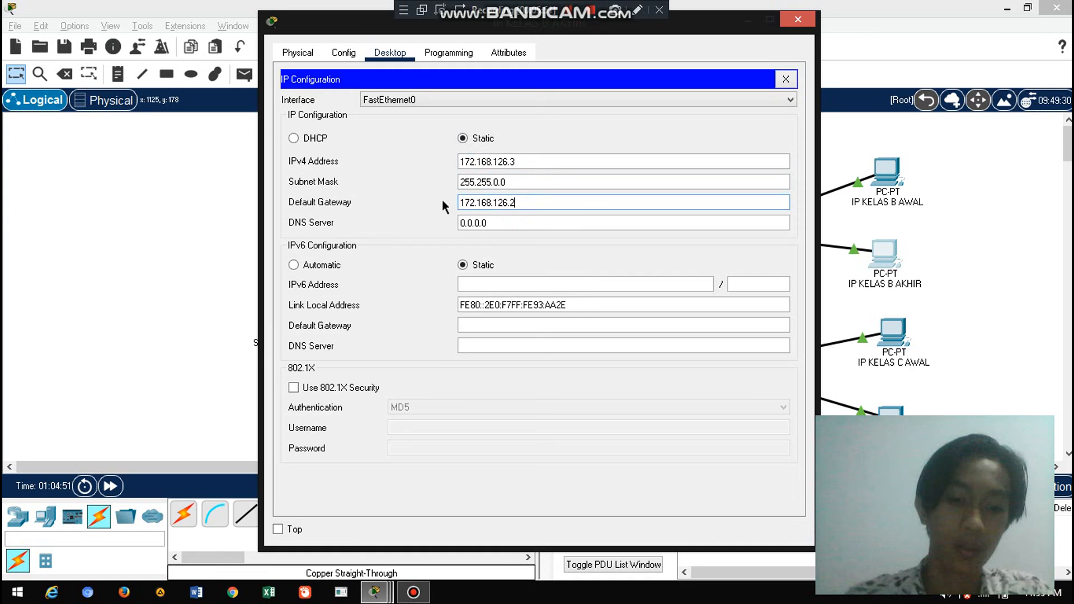
key(BackSpace)
text(1)
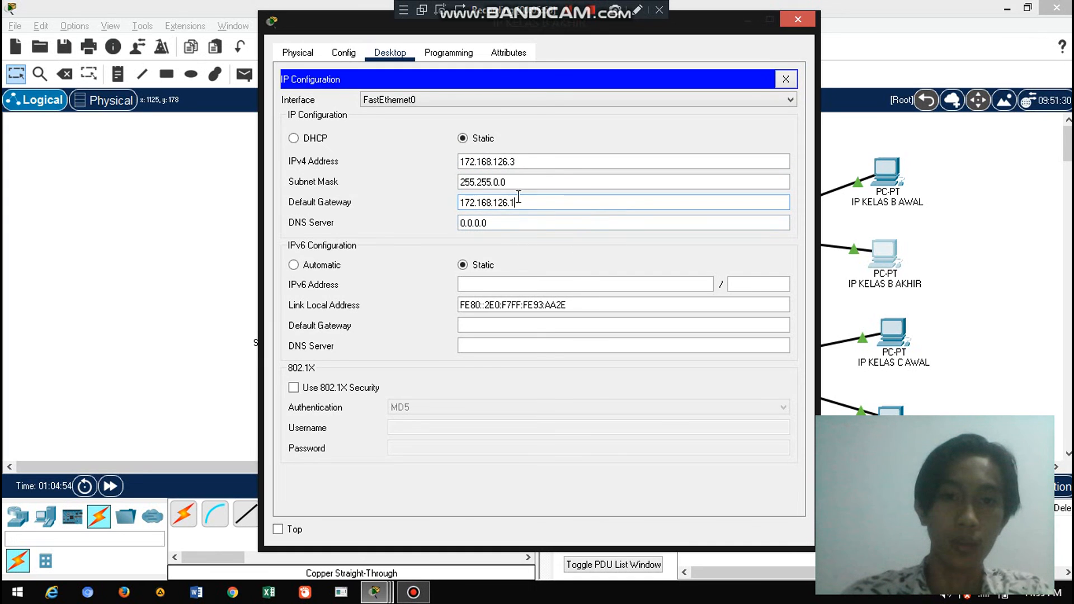
click(797, 22)
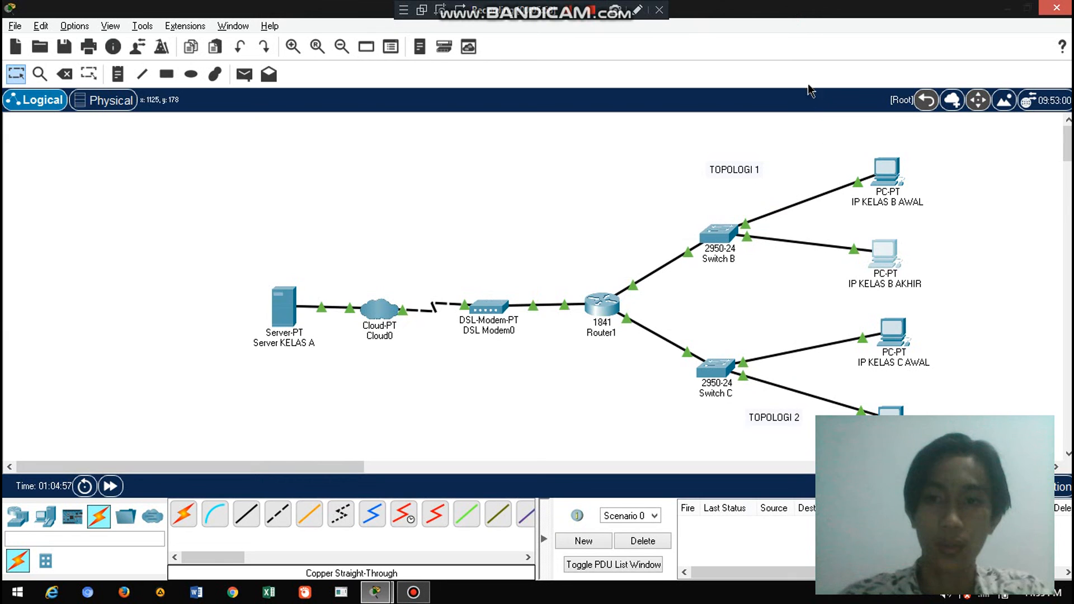
Step: Give the PC IP KELAS C AWAL the static IPv4 address 192.168.126.2 with the subnet mask 255.255.255.0
click(886, 334)
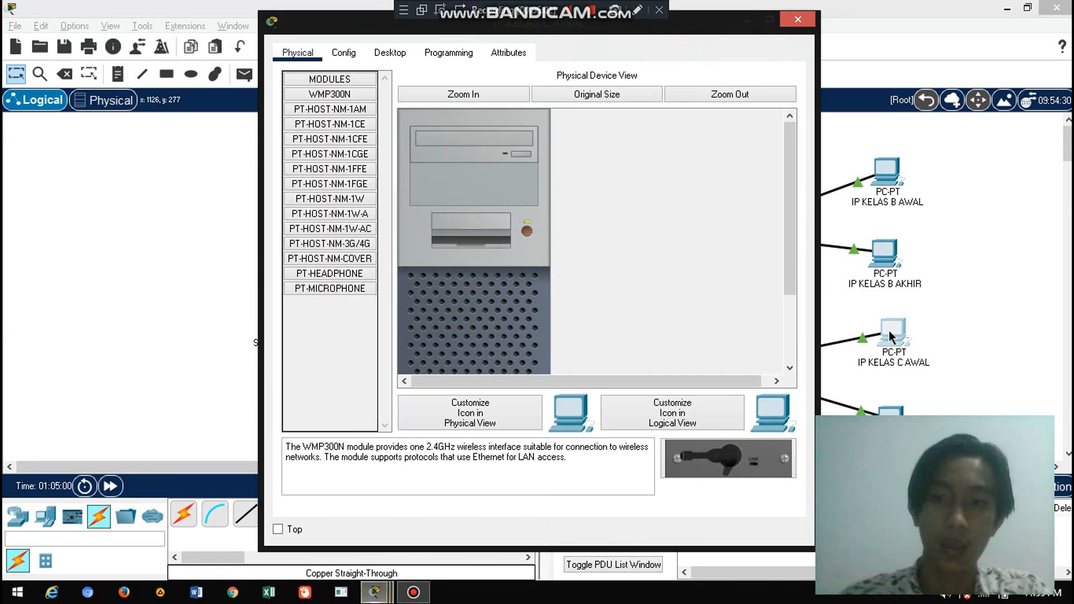
click(391, 52)
click(343, 99)
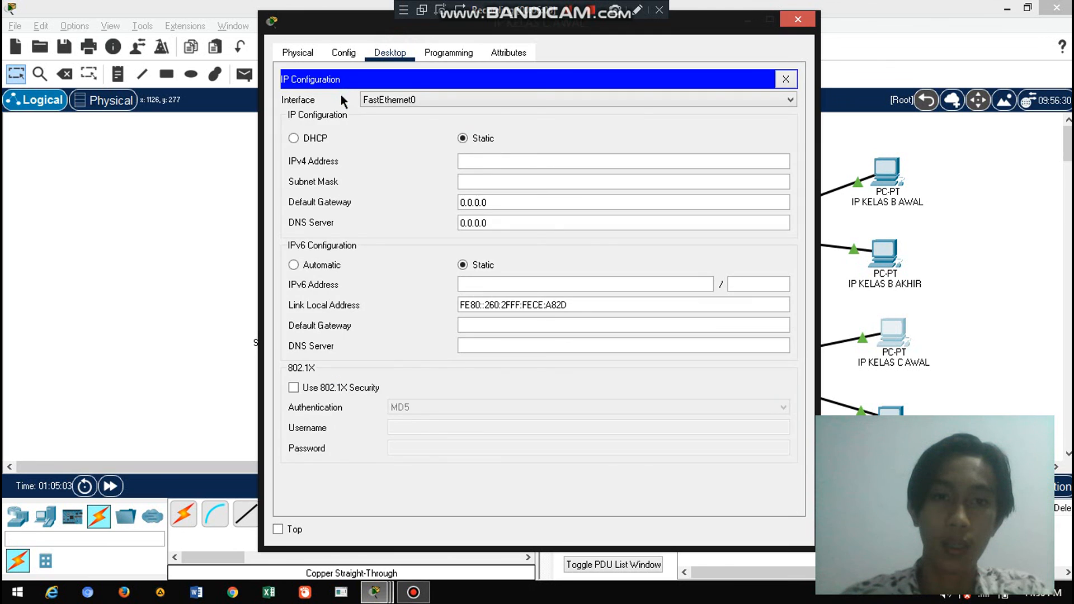
text(172.168.126.2)
click(467, 161)
key(BackSpace)
text(9)
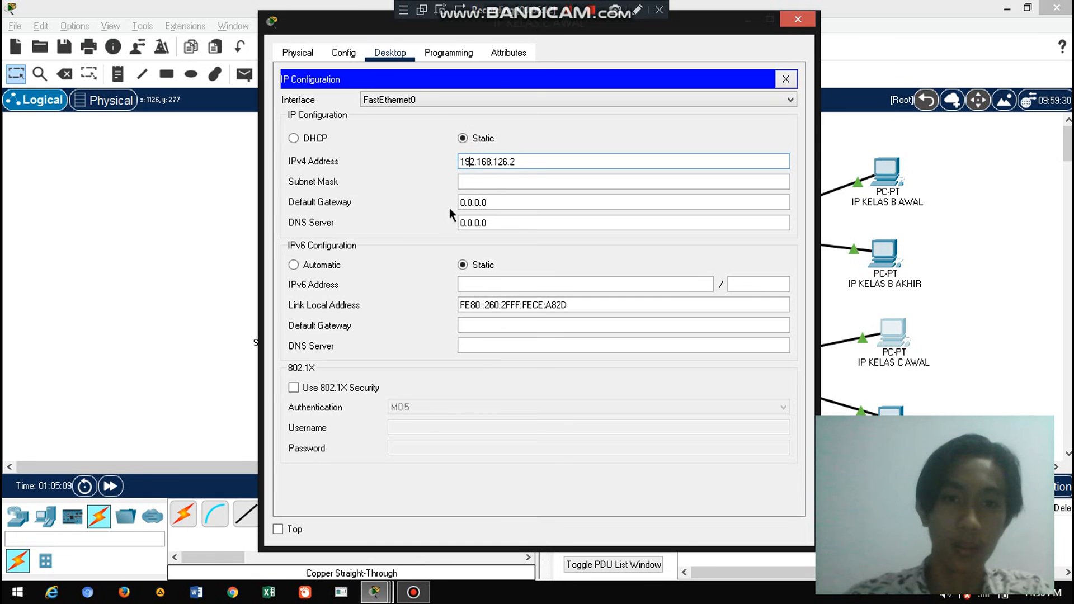
click(520, 162)
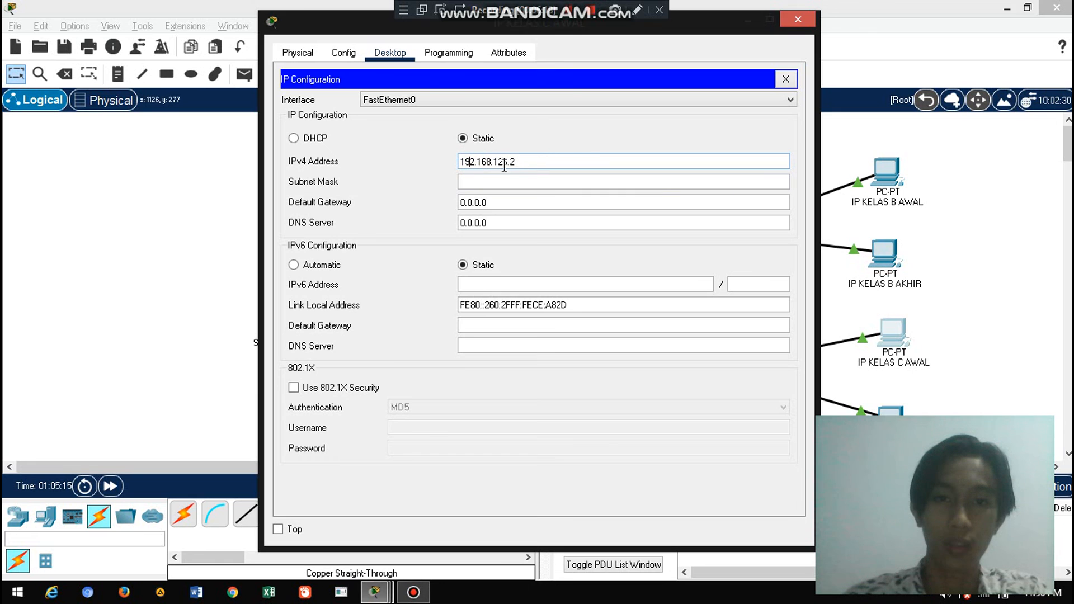
click(498, 180)
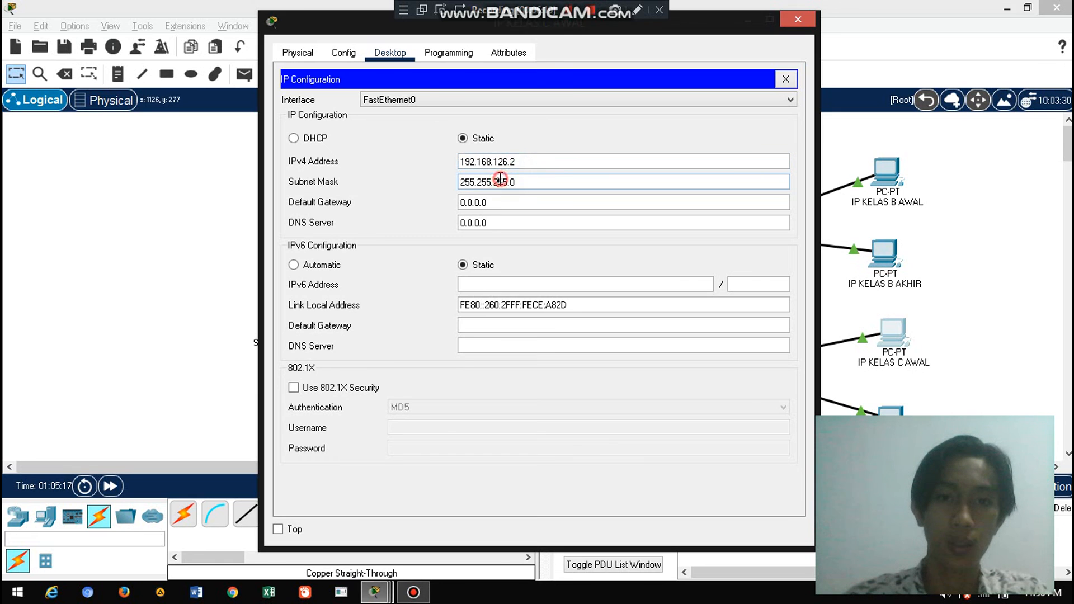
Step: Set the IP KELAS C AWAL PC's default gateway to 192.168.126.1, reusing its IPv4 address with a different last number, and close its settings
click(504, 203)
drag(532, 161, 457, 161)
key(ctrl+c)
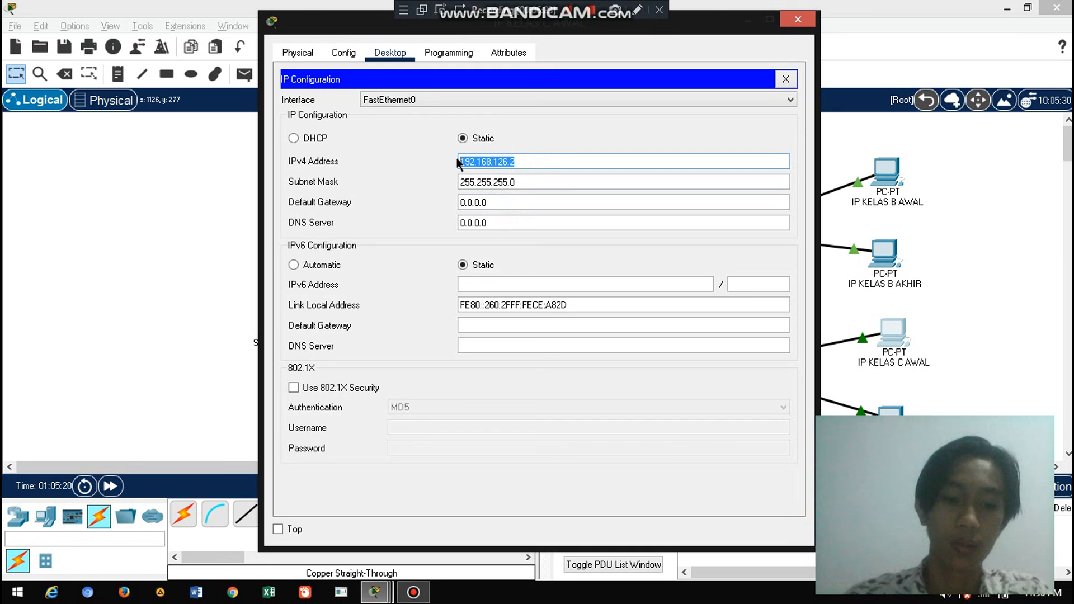
click(501, 202)
double_click(459, 207)
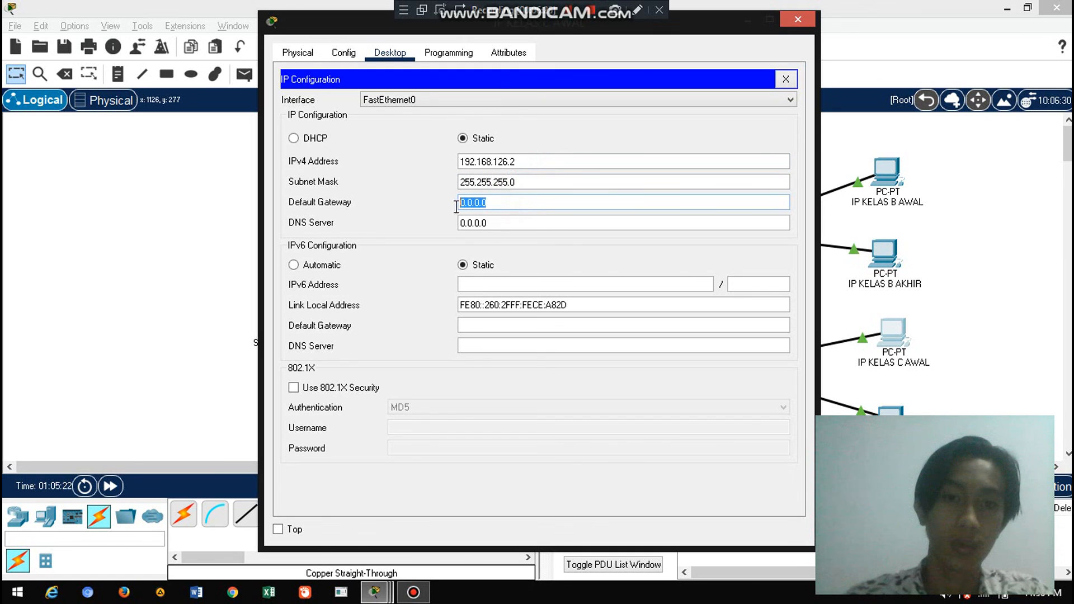
key(ctrl+v)
click(525, 205)
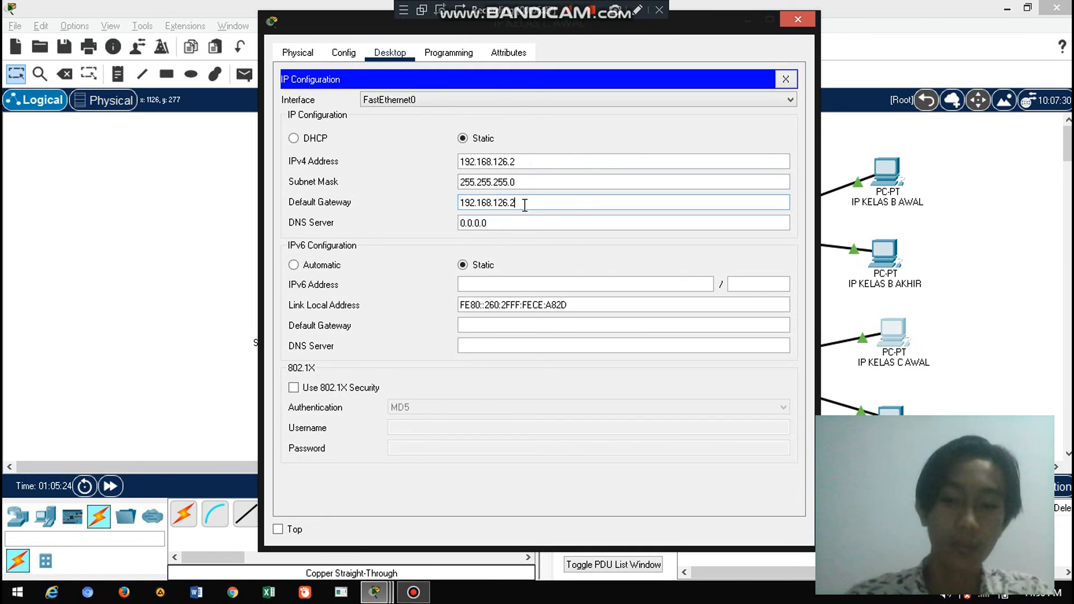
key(BackSpace)
text(1)
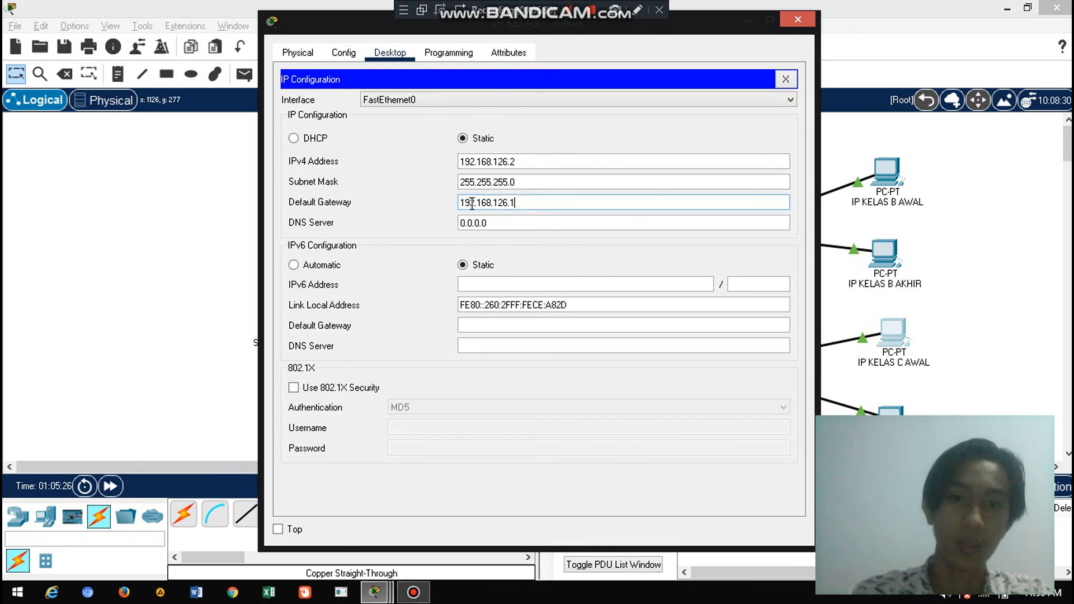
click(800, 24)
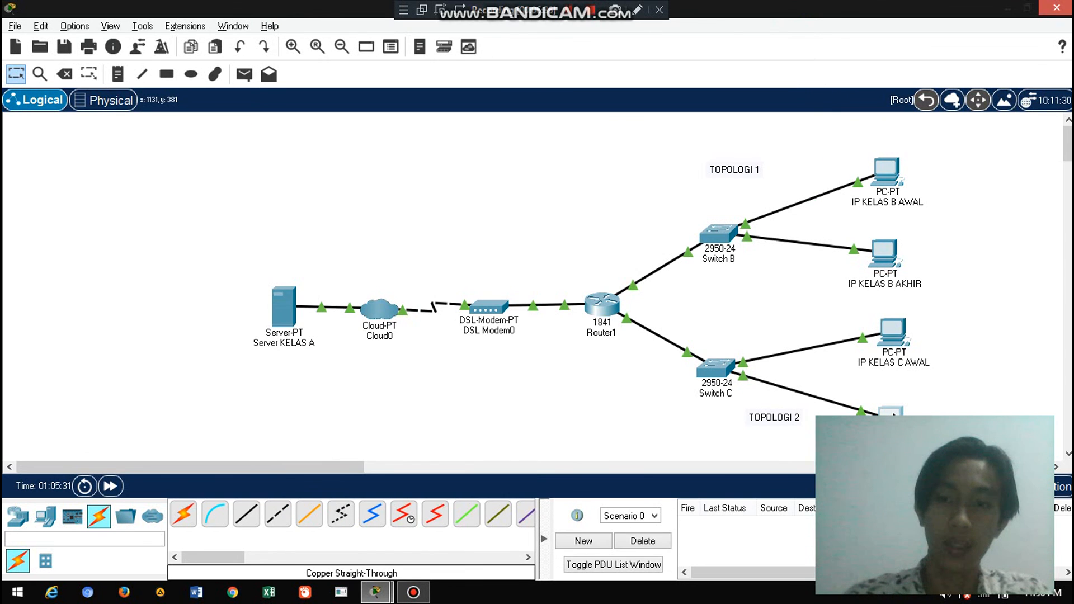
Step: Give the second PC on Switch C the static IPv4 address 192.168.126.3 with the subnet mask 255.255.255.0
click(891, 414)
click(390, 52)
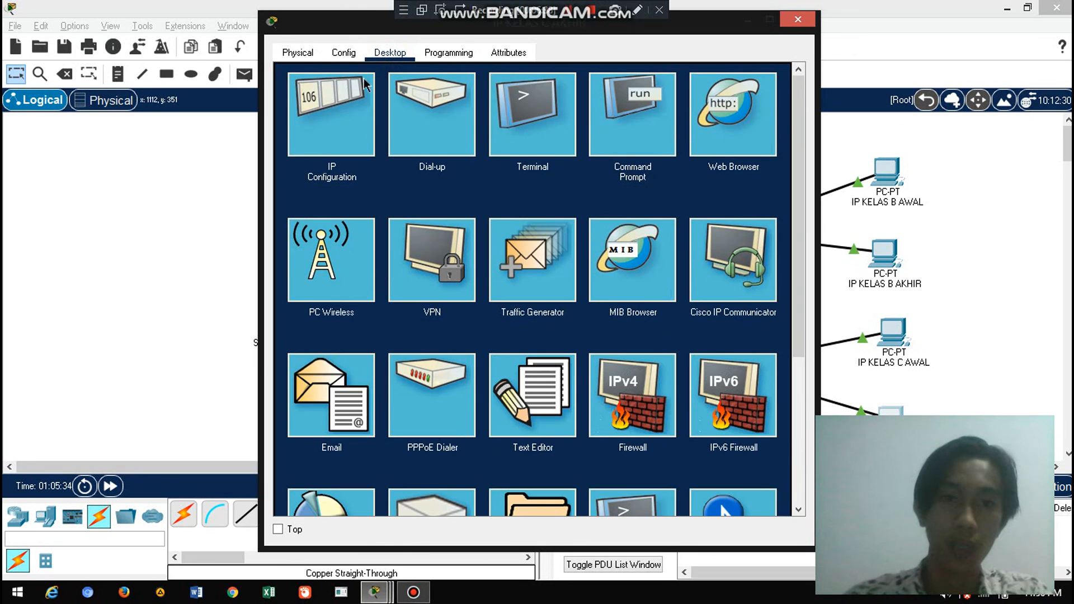
click(333, 117)
click(496, 160)
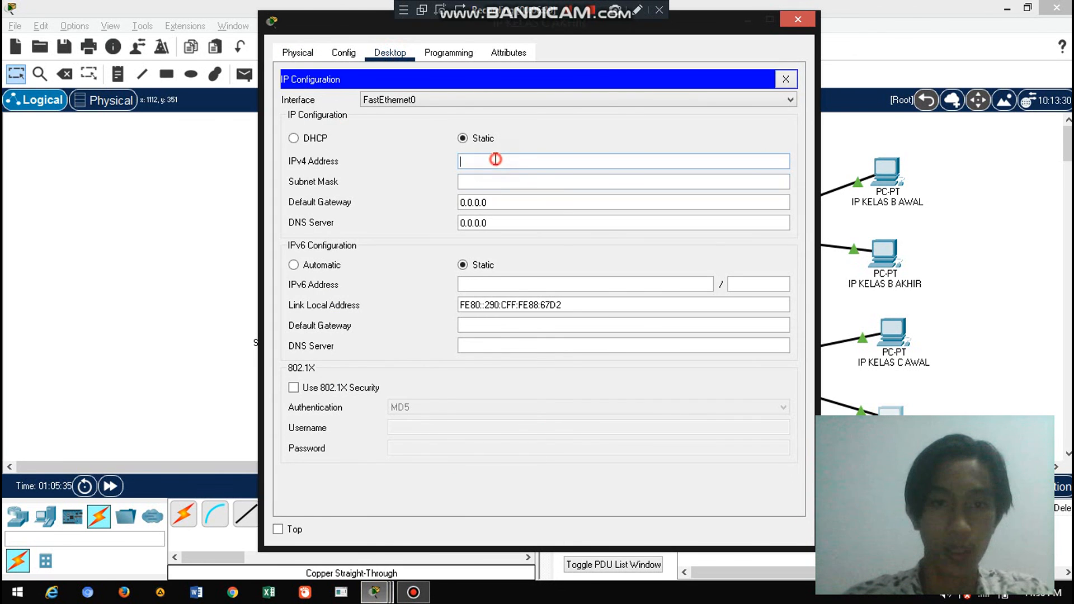
text(192.168.126.3)
click(519, 179)
Step: Set the second Switch C PC's IPv4 default gateway to 192.168.126.1 and close its settings
click(473, 202)
drag(487, 202, 461, 203)
text(192.168.126.1)
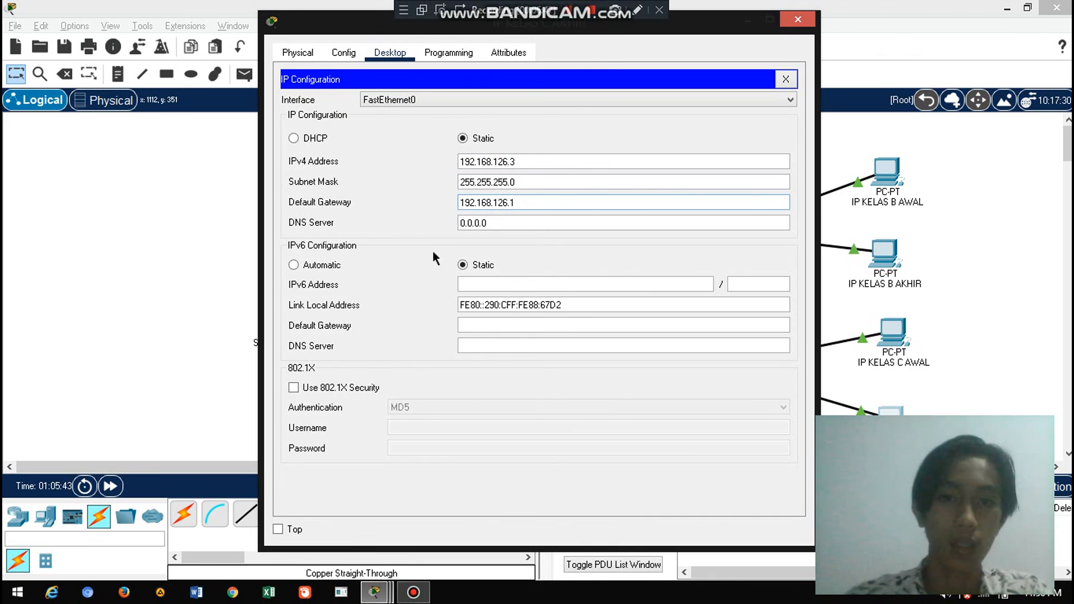
click(799, 21)
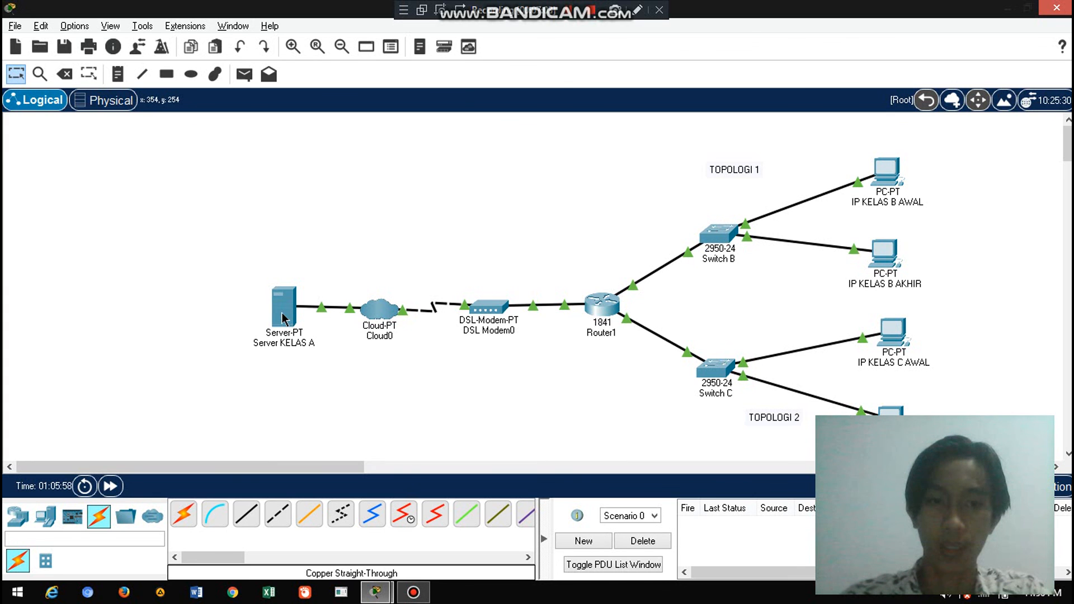
Step: Open the command prompt of Server KELAS A and ping the router's class B gateway at 172.168.126.1
mouse_move(283, 317)
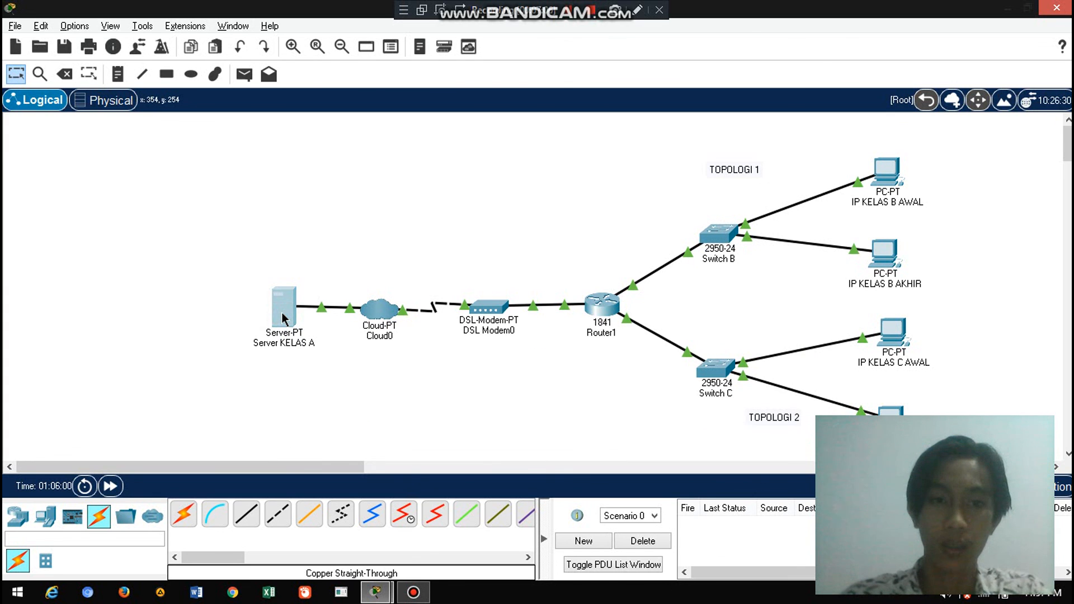
click(283, 318)
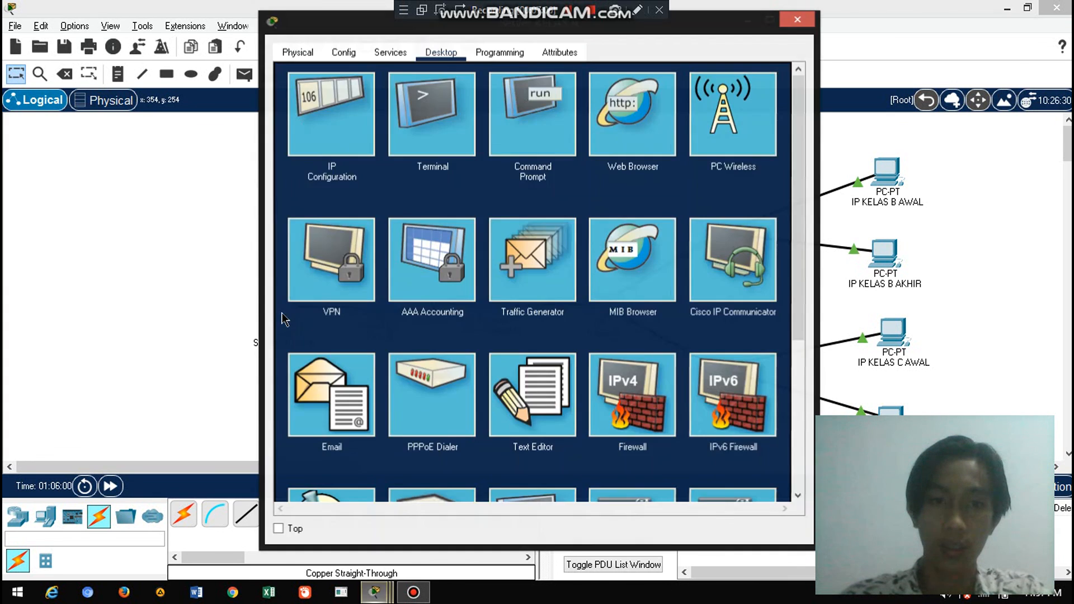
click(532, 107)
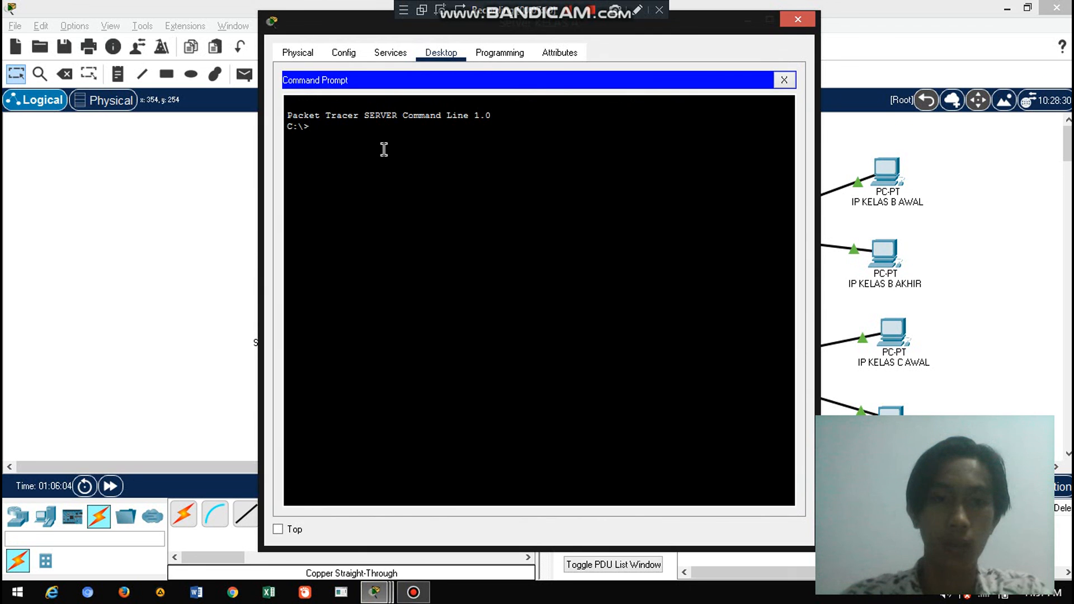
text(ping)
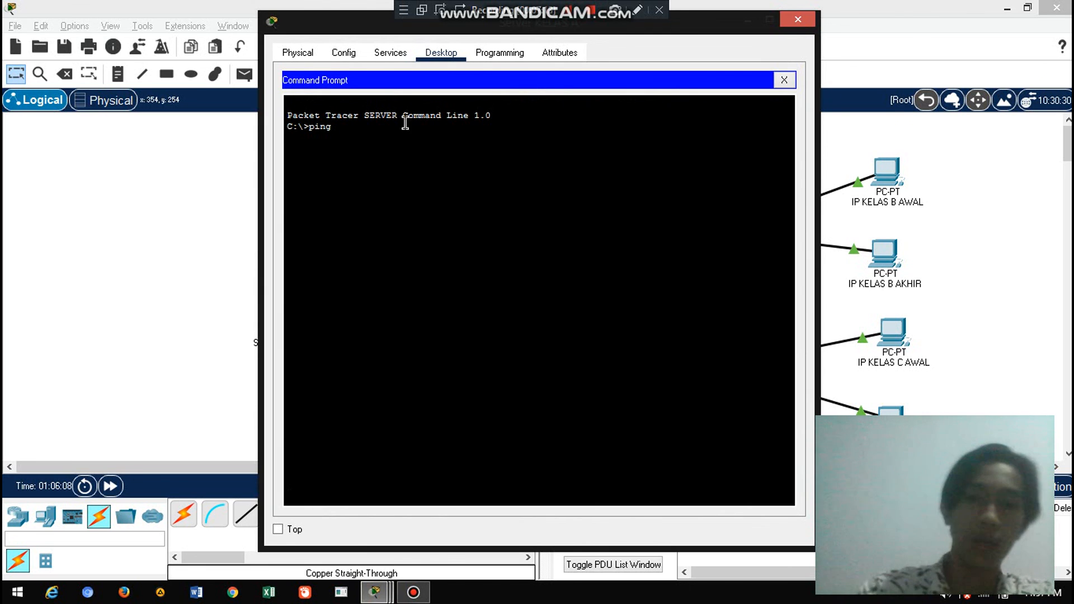
drag(580, 29, 405, 29)
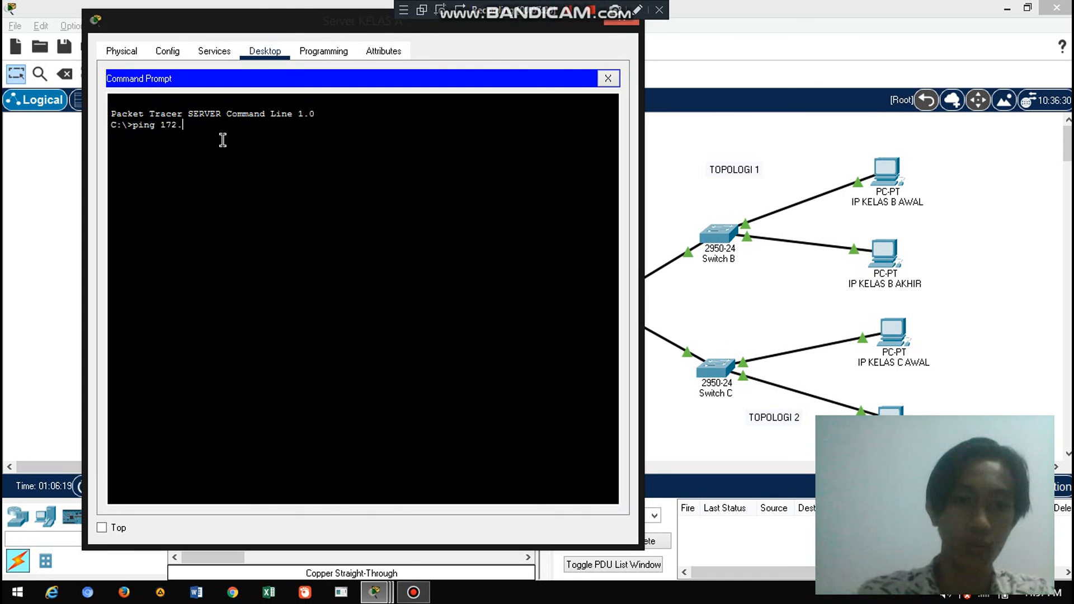
text(.126.1)
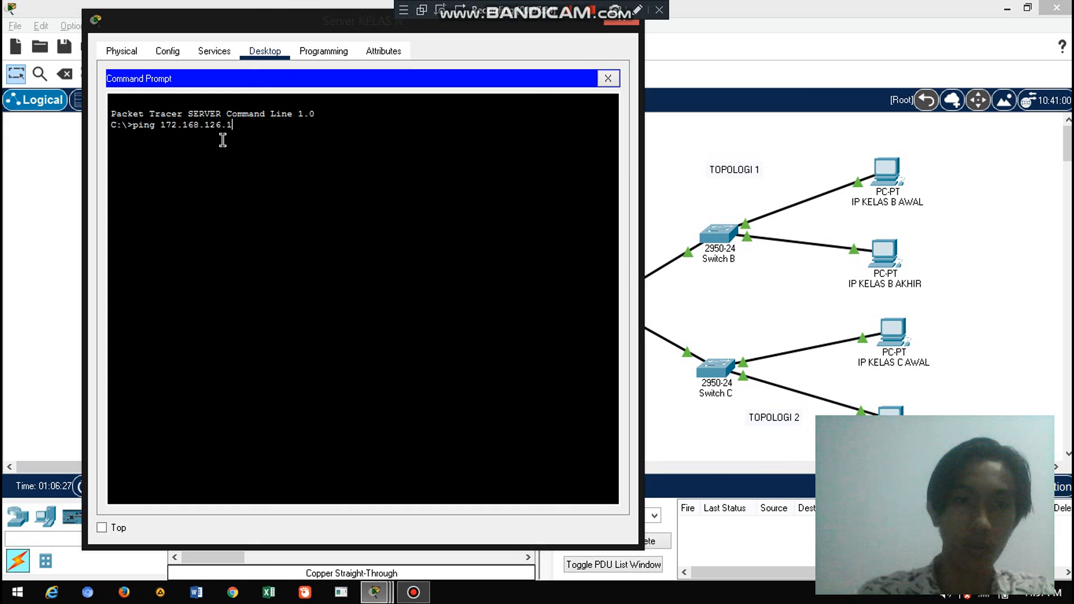
key(Return)
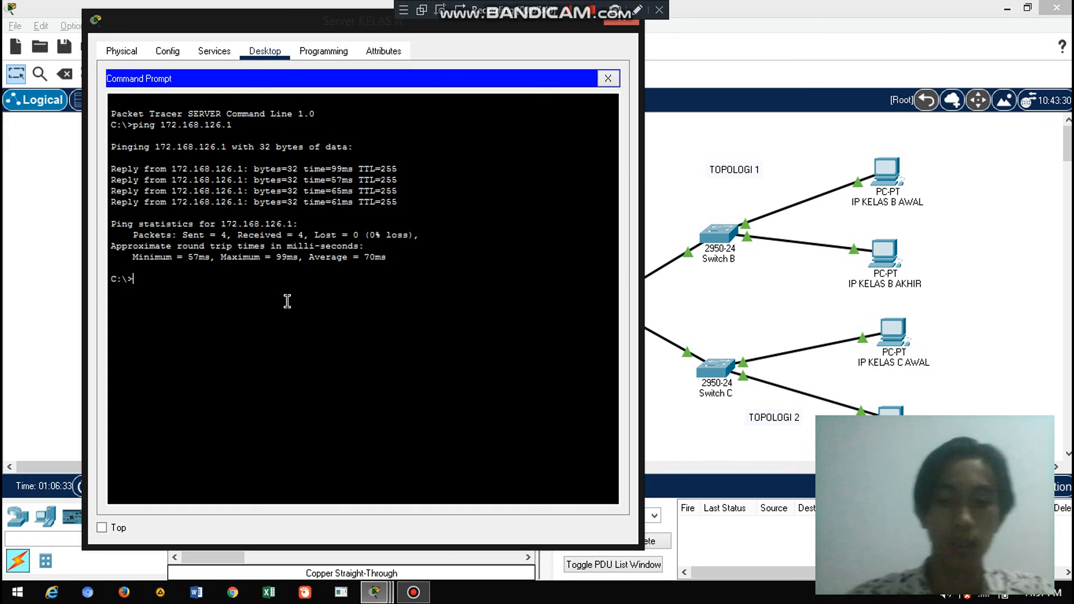
Step: Ping the PC IP KELAS B AWAL at 172.168.126.2 from the server
key(Up)
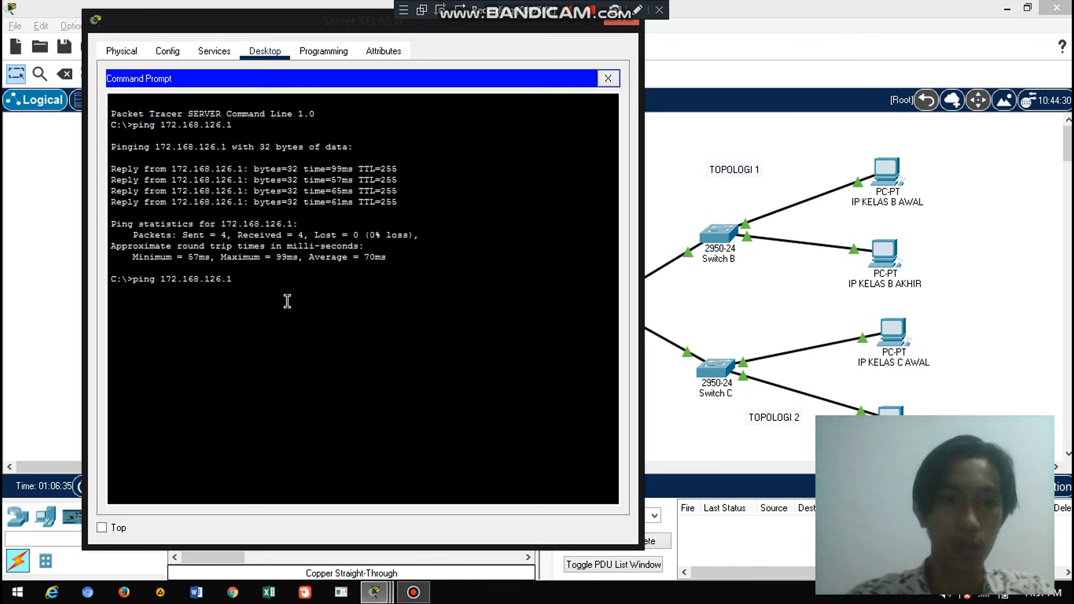
key(BackSpace)
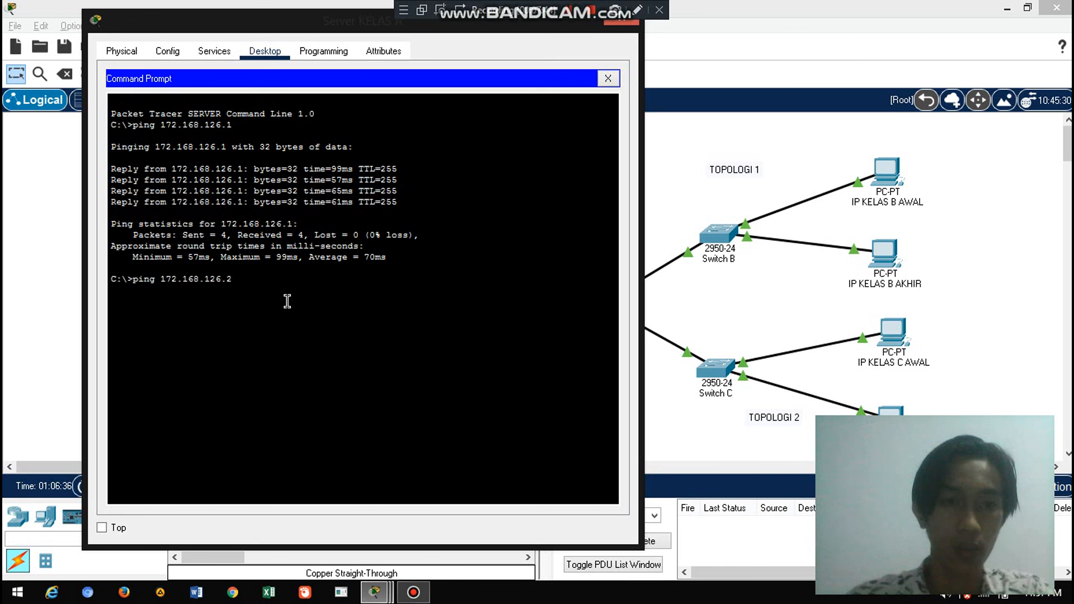
text(2)
key(Return)
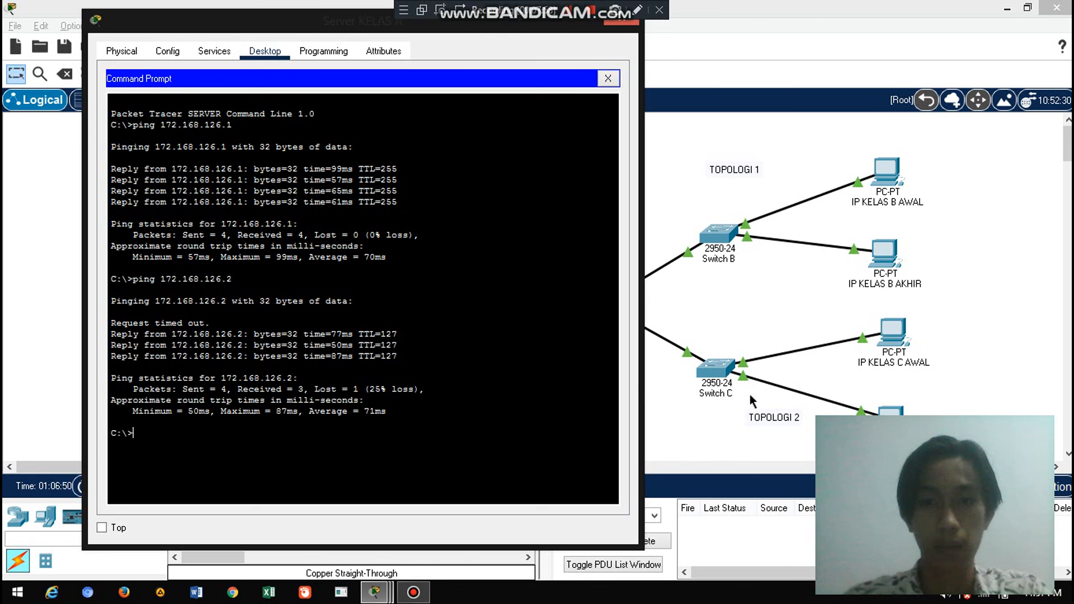
Step: Ping the router's class C gateway at 192.168.126.1 from the server by editing the previous ping command
key(Up)
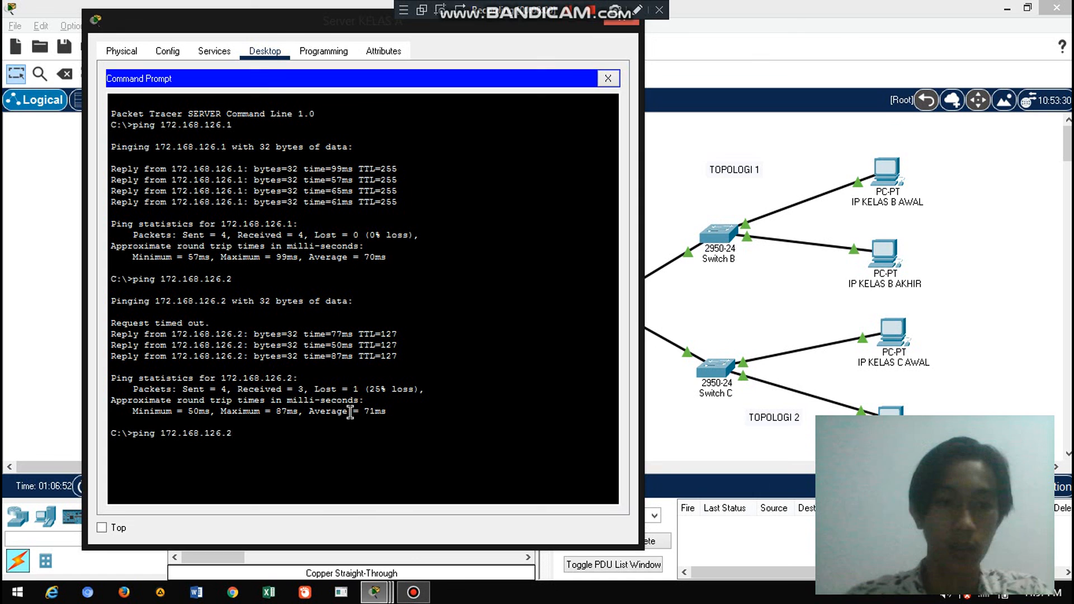
key(Left)
key(Left)
key(Left)
key(Left)
key(BackSpace)
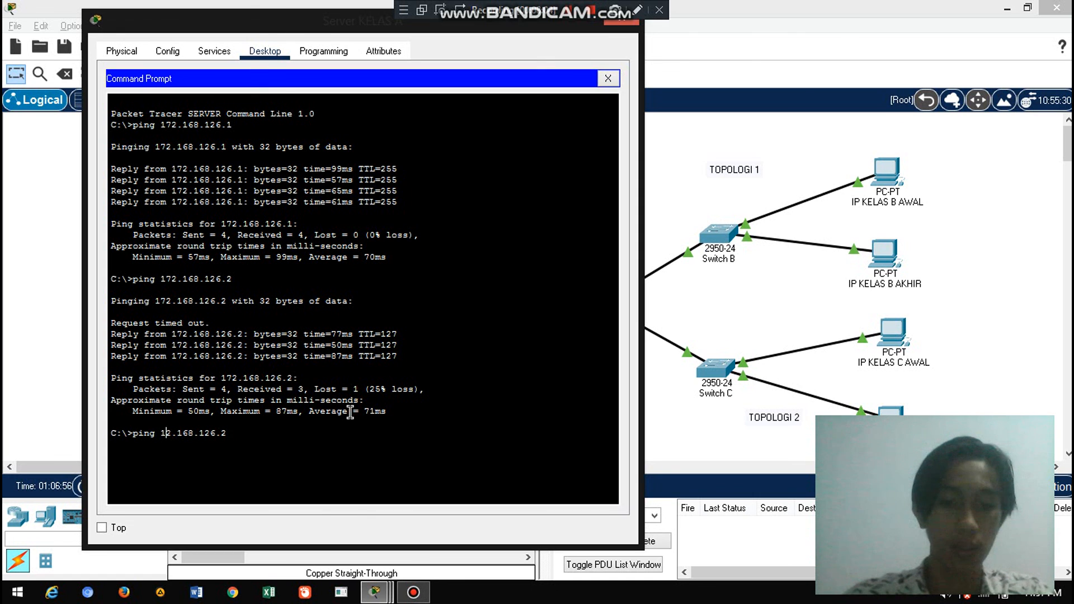
text(9)
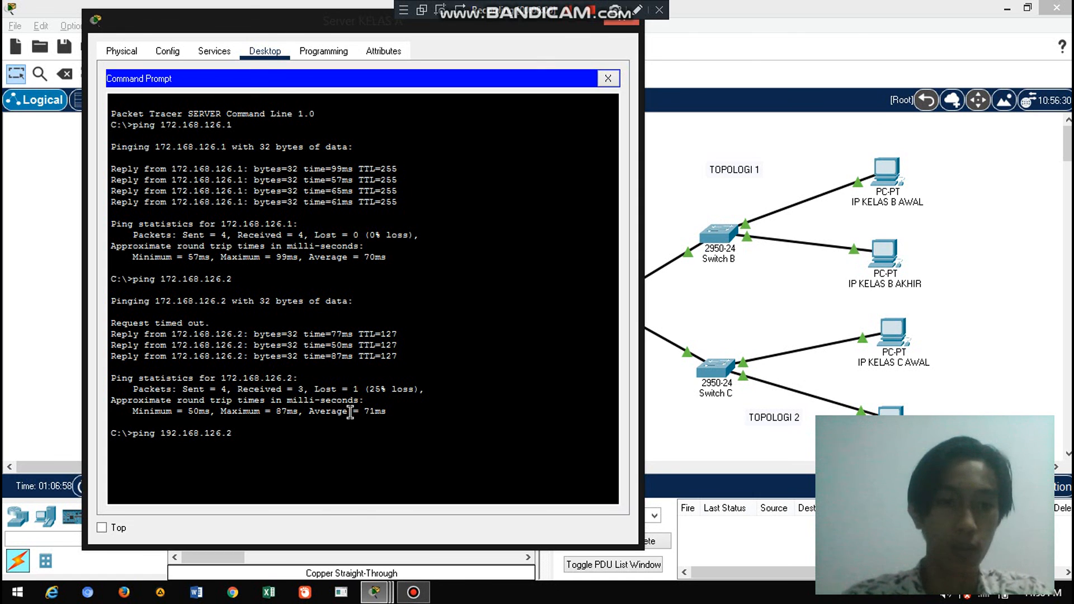
key(BackSpace)
text(1)
key(Return)
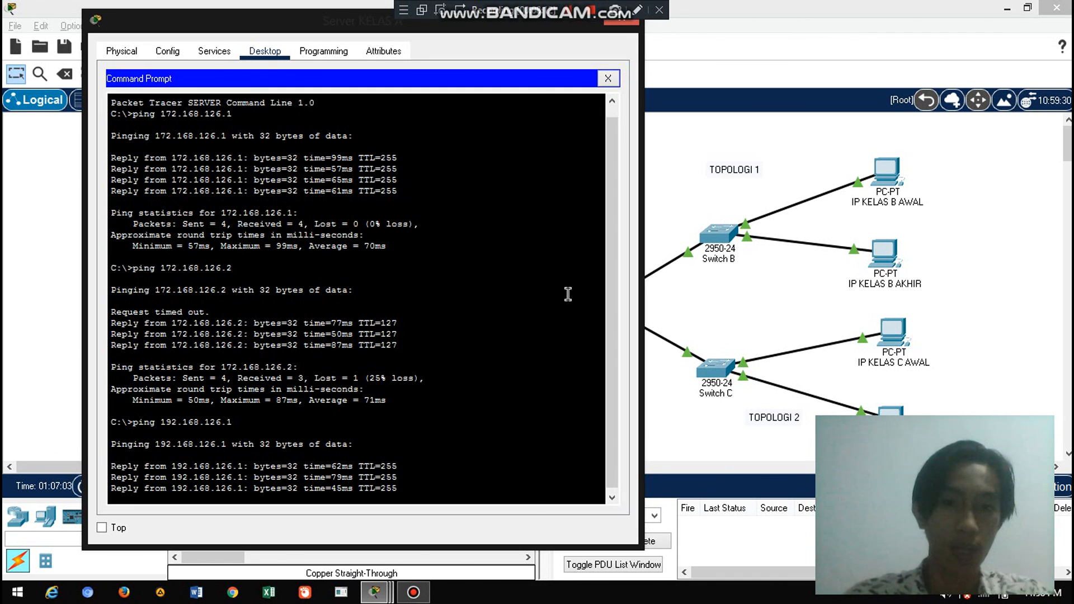
Step: Ping the PC IP KELAS C AWAL at 192.168.126.2 from the server
key(Up)
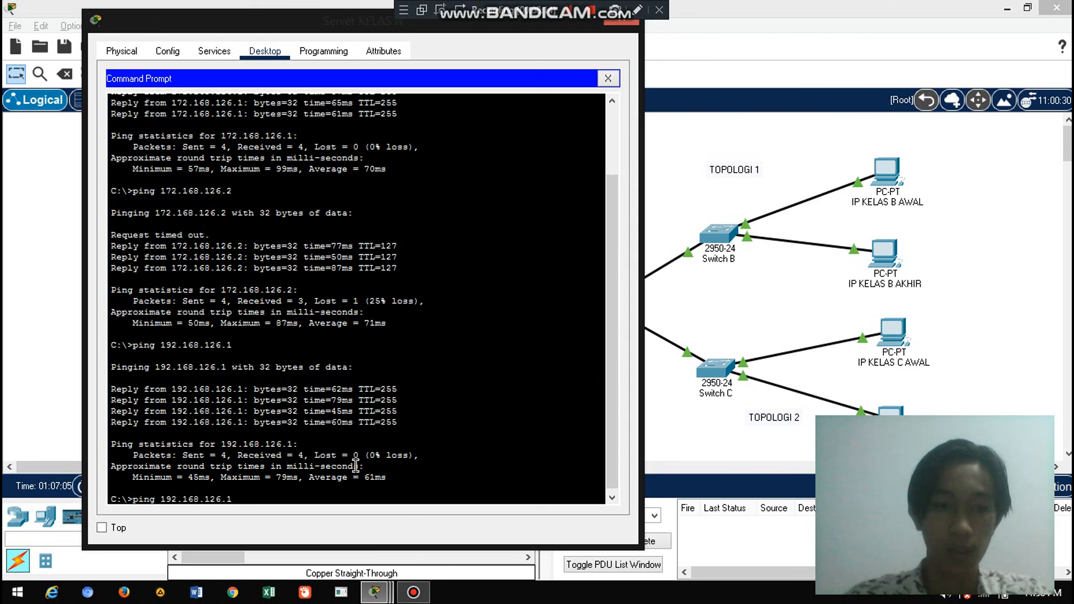
key(BackSpace)
text(2)
key(Return)
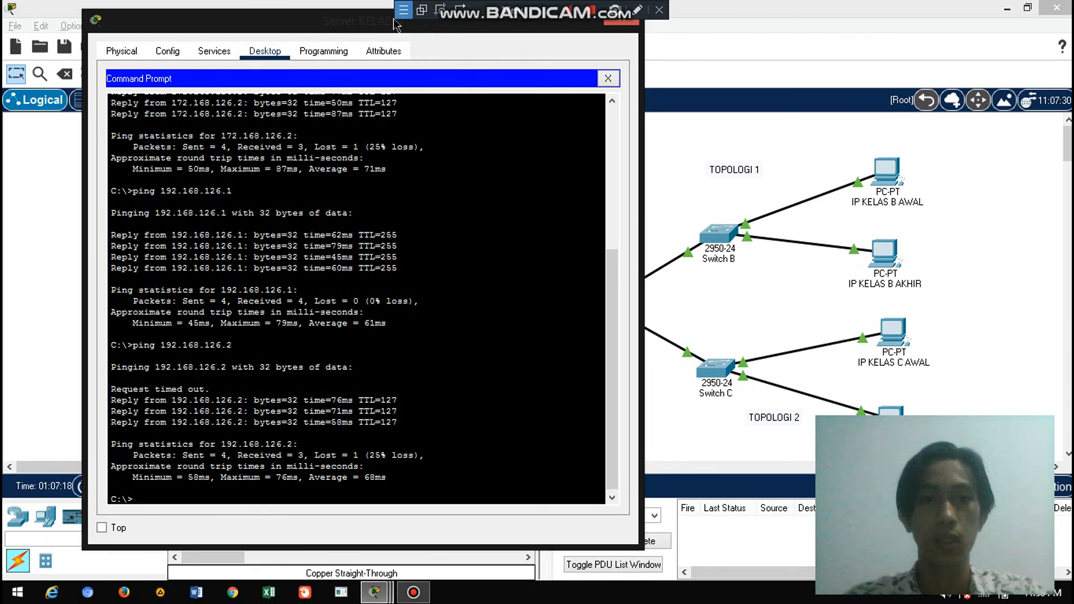
drag(379, 29, 532, 20)
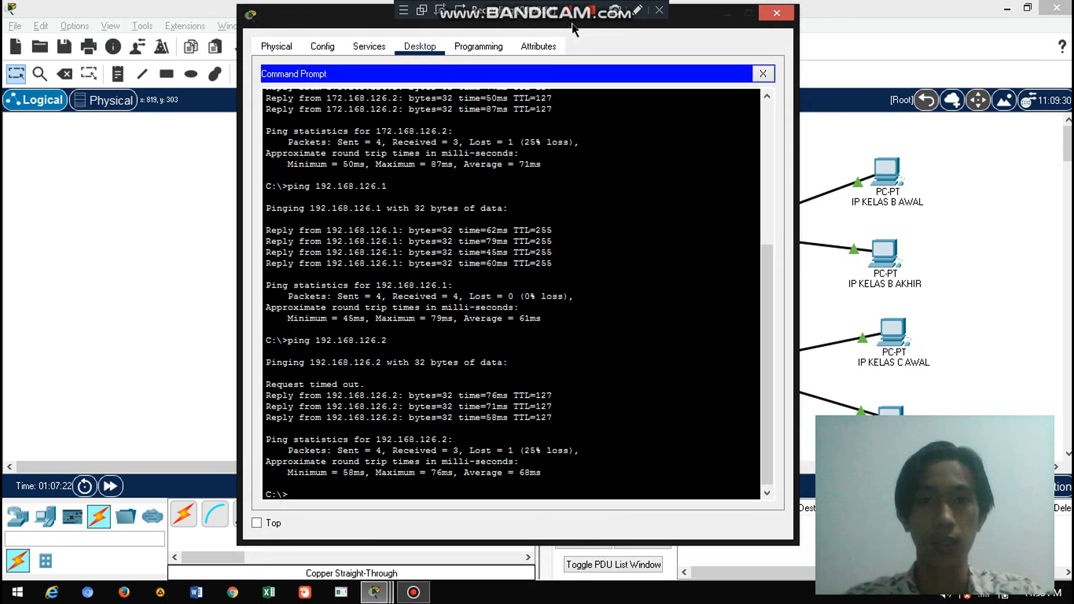